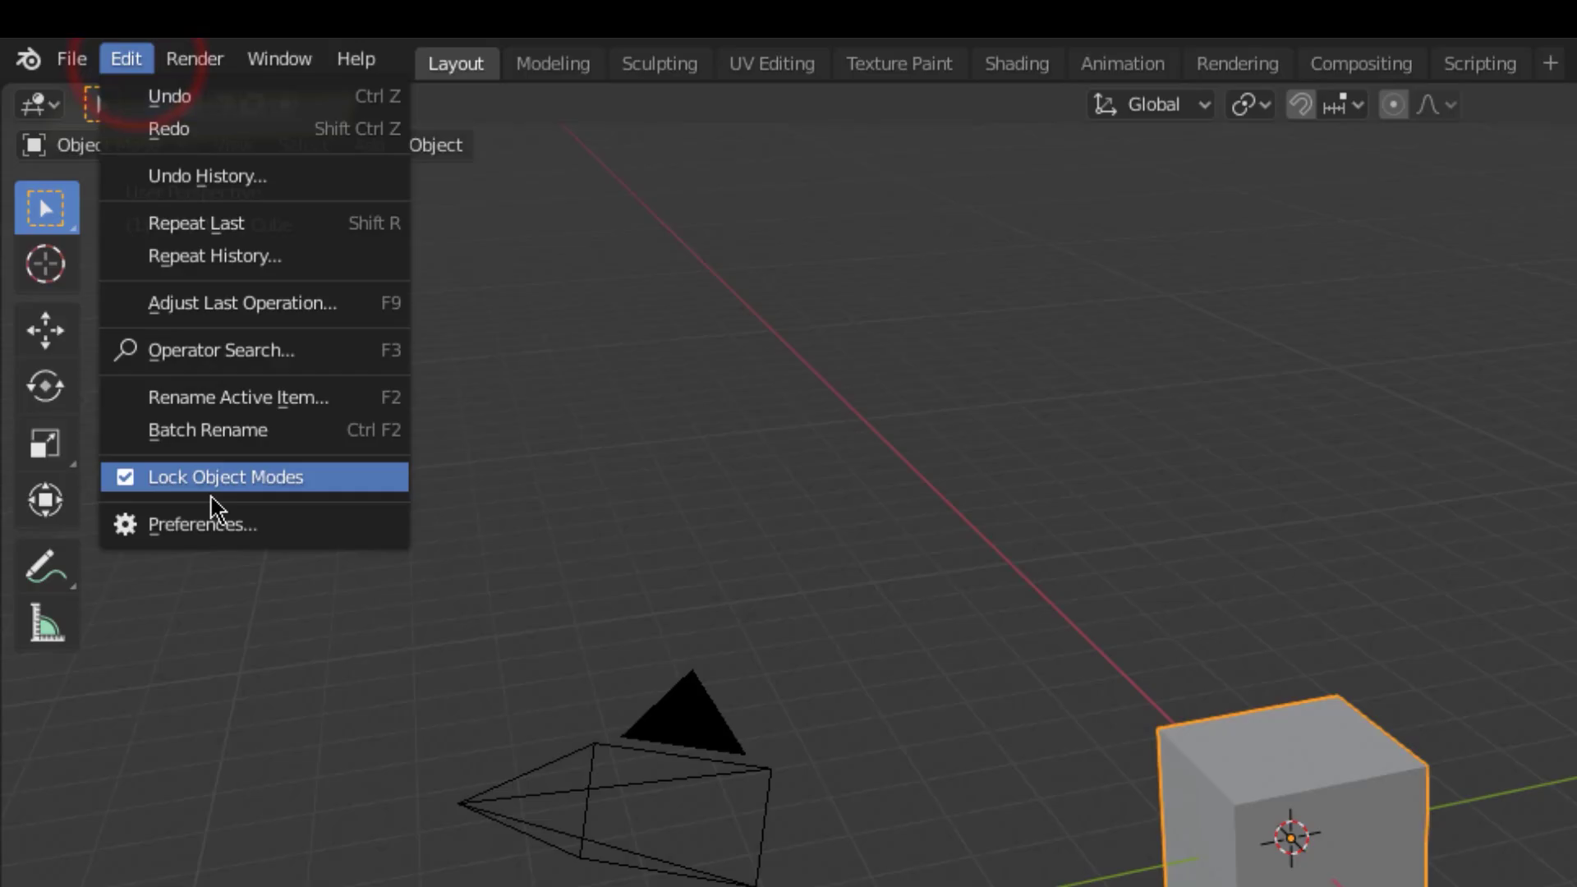
click(219, 522)
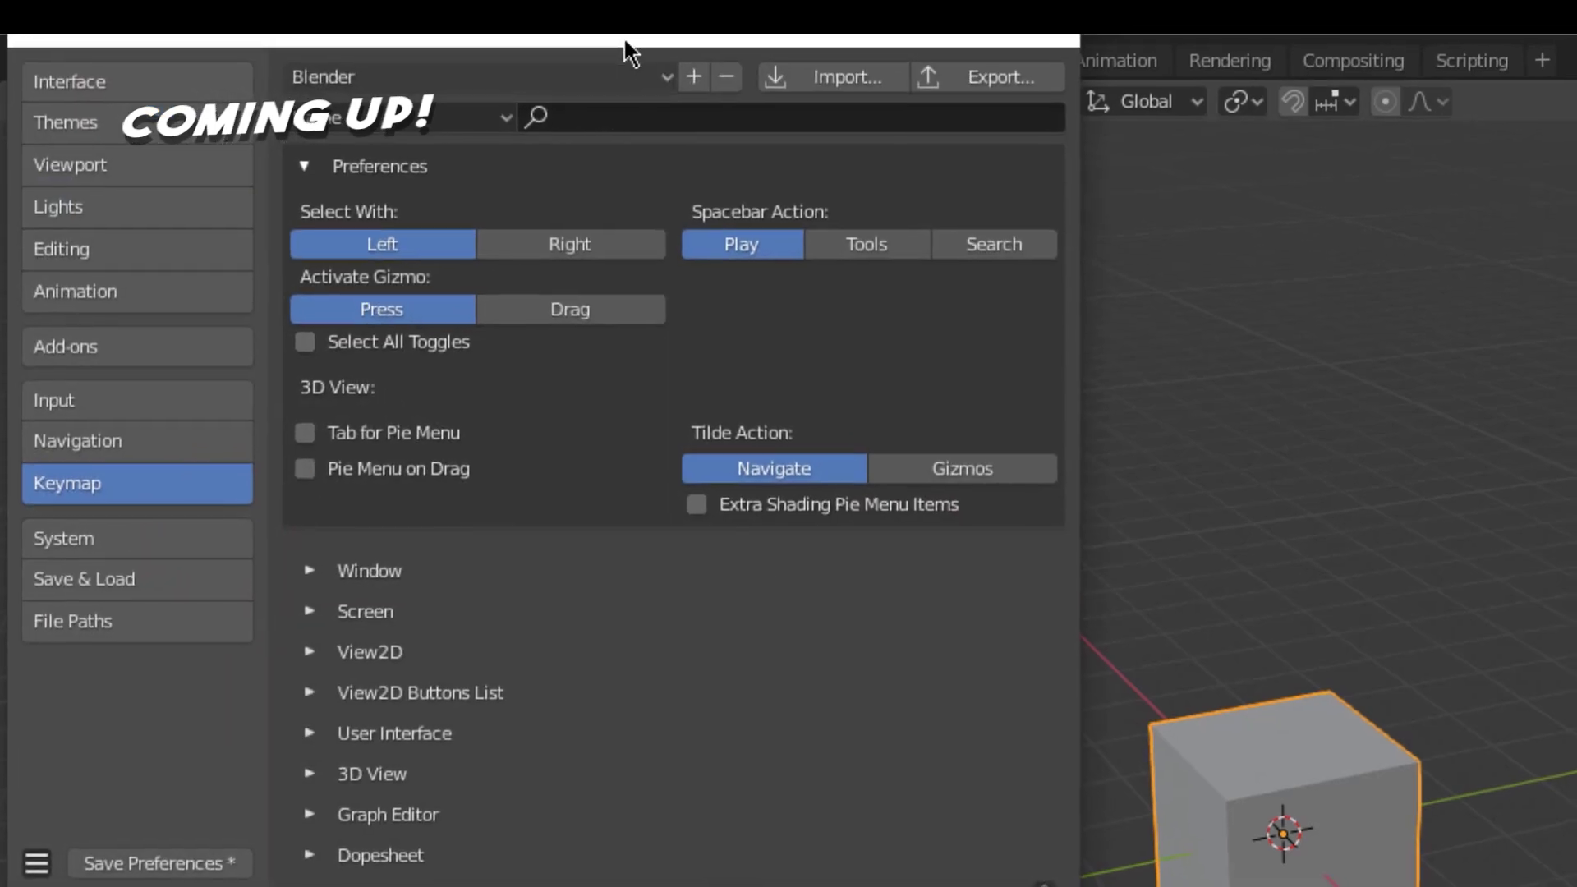
drag(606, 53, 1092, 204)
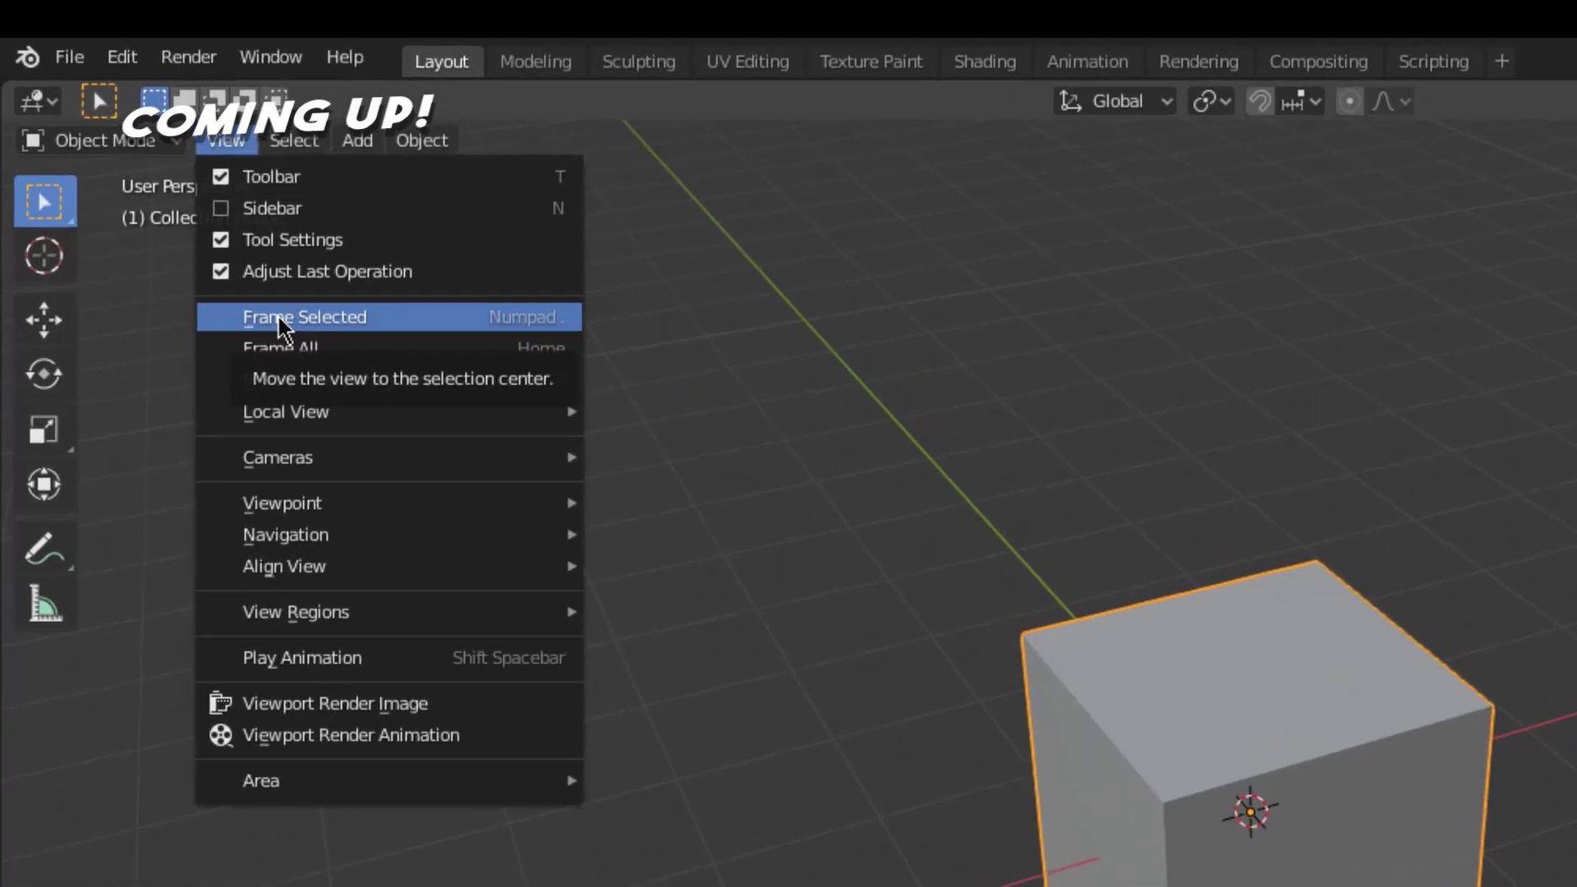
right_click(279, 317)
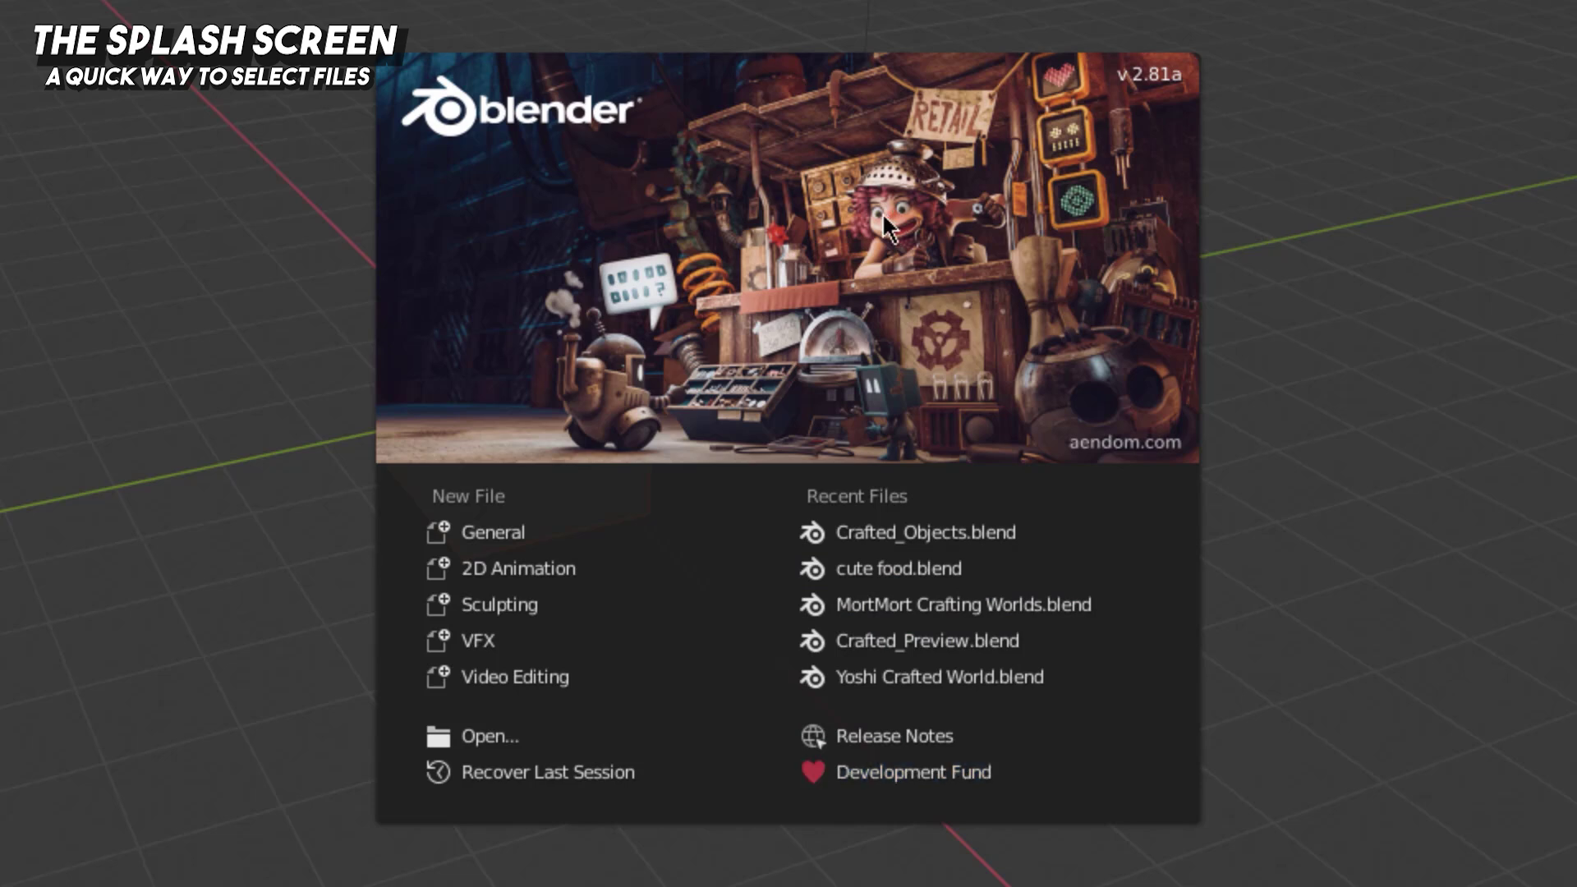
Start a new General file and open the Preferences window over the viewport
click(497, 529)
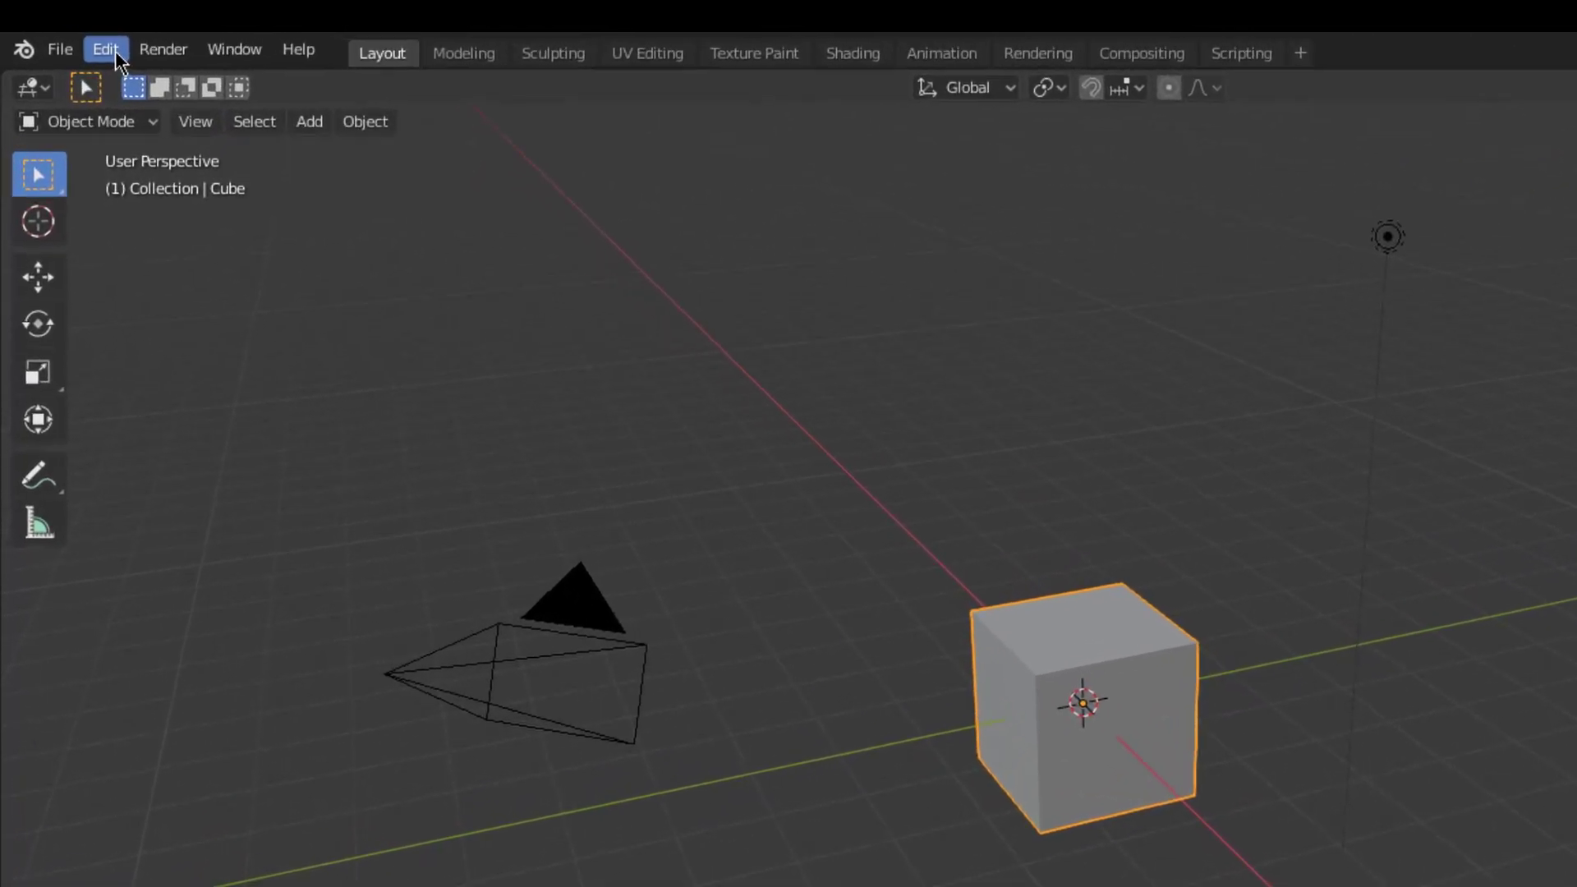
click(135, 61)
click(214, 527)
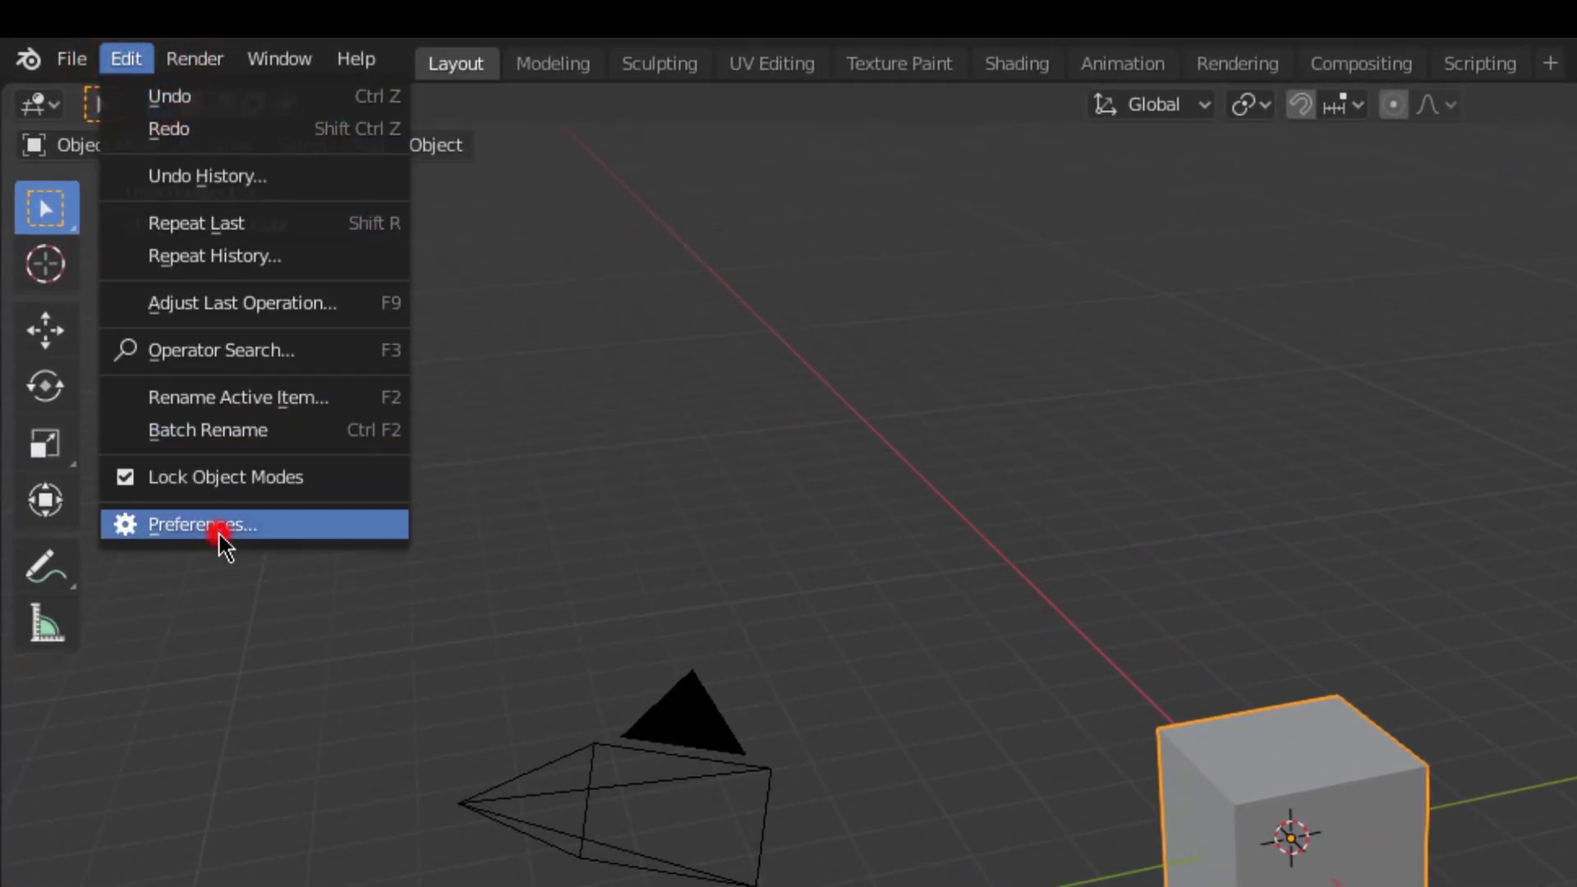
drag(634, 52, 1180, 204)
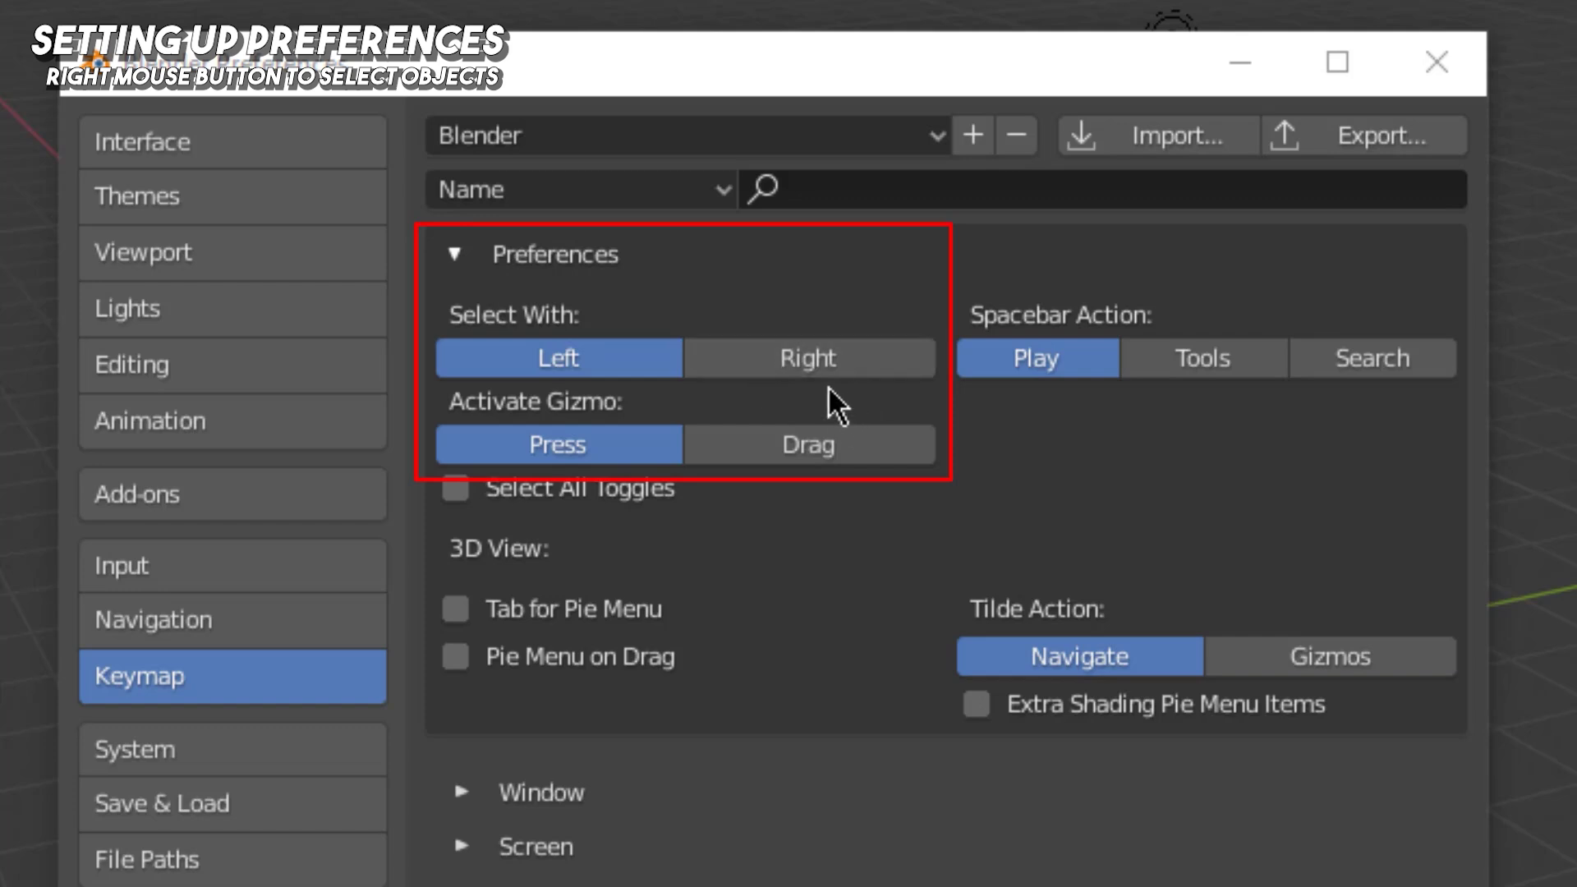
Set the keymap to select with Right, Spacebar Action to Search and Select All Toggles on, and save the preferences
click(778, 365)
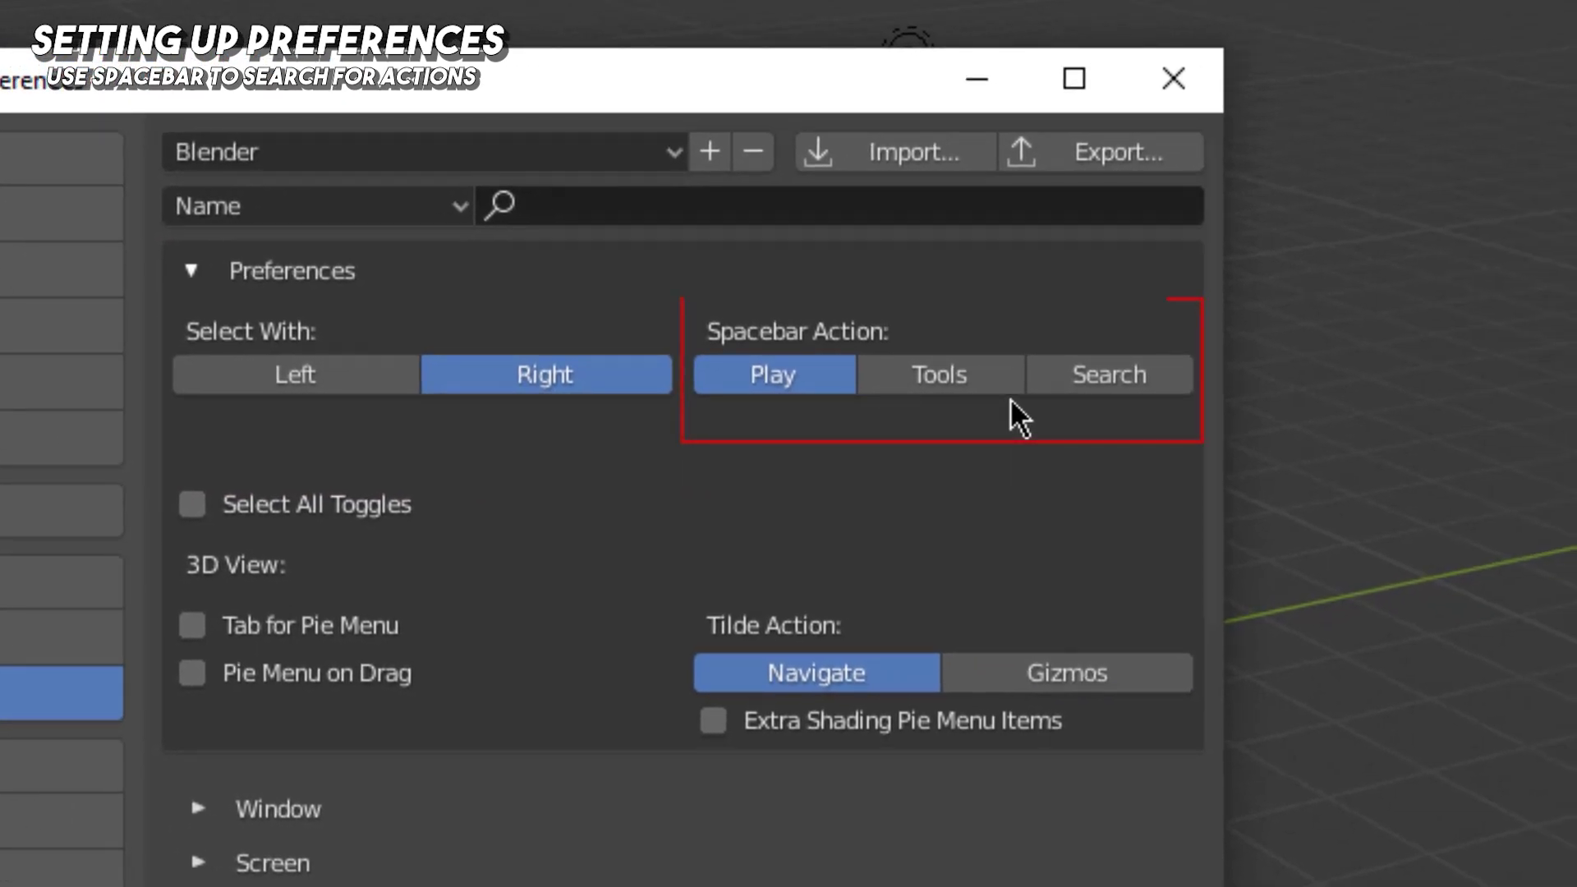
click(1104, 378)
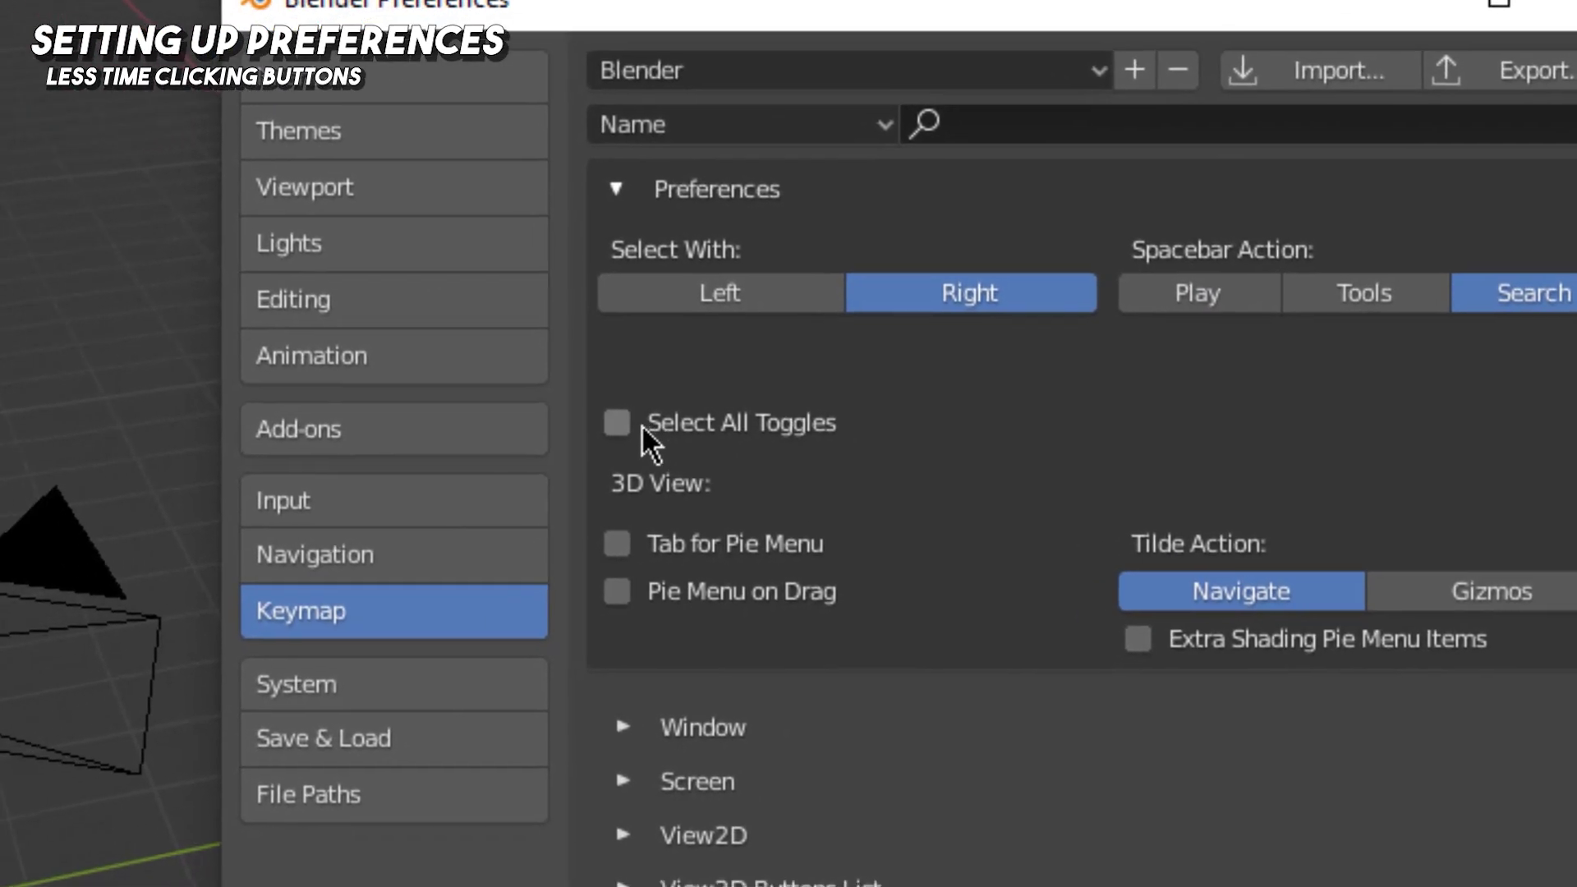
click(758, 423)
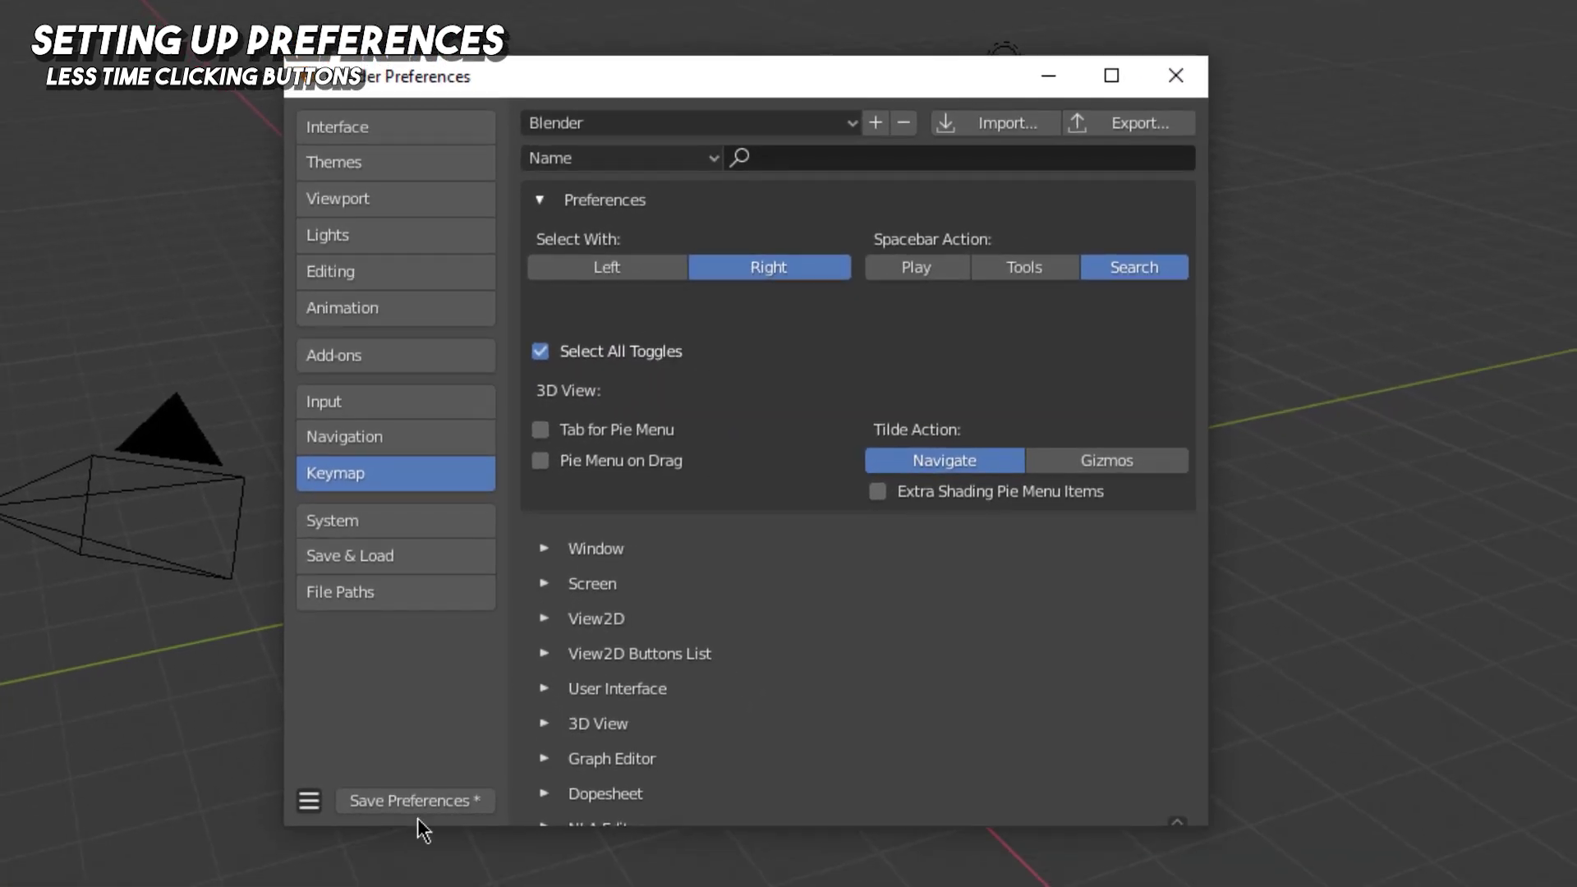
click(377, 800)
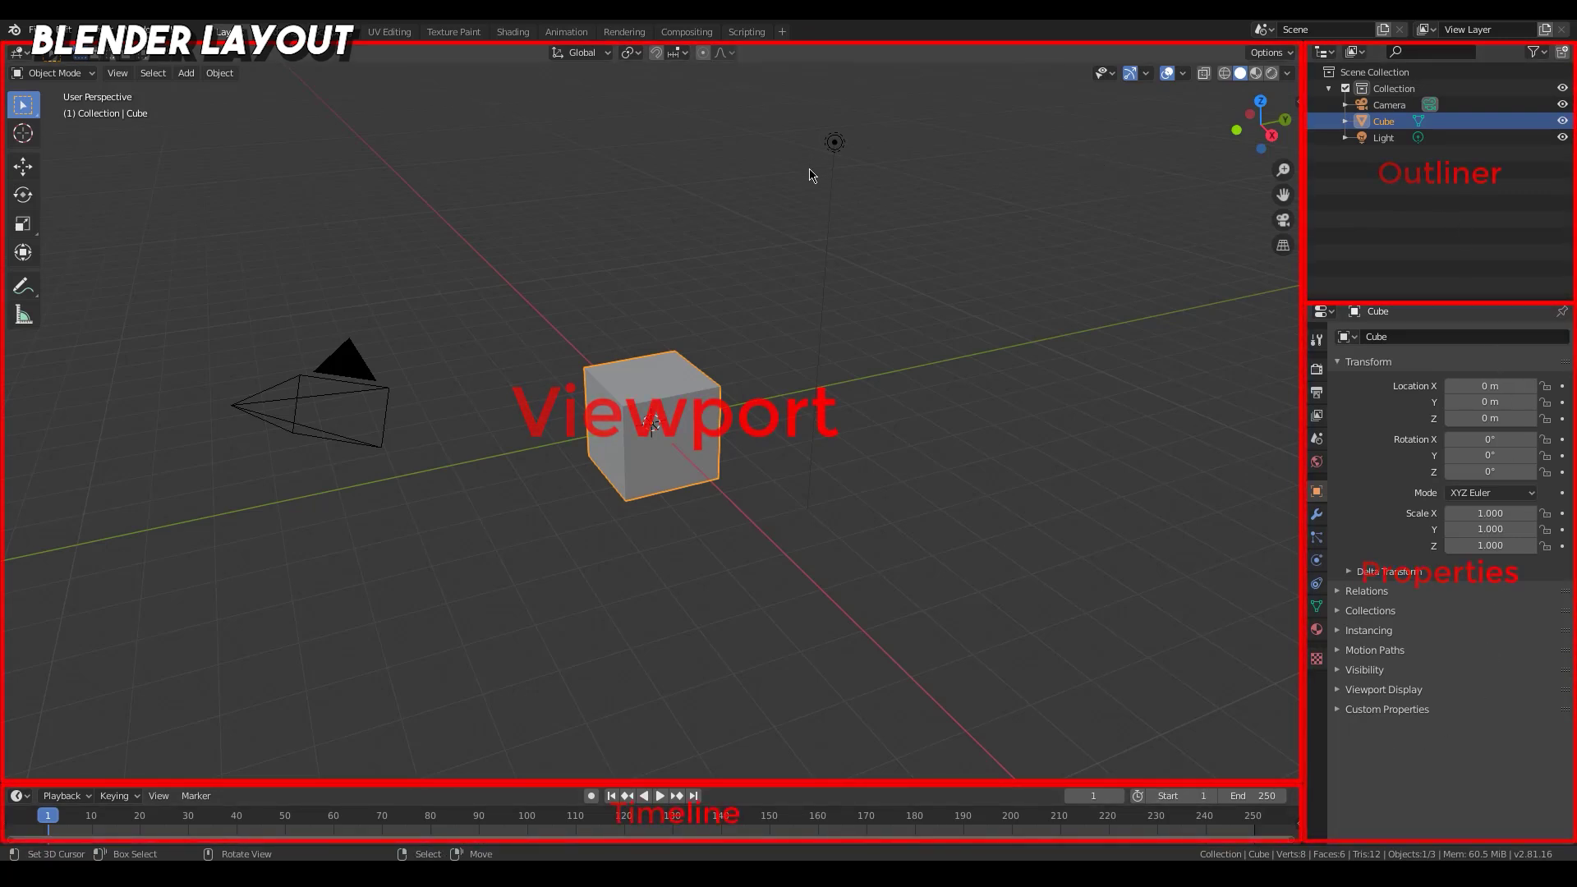
Select the light, clear the selection, and orbit around the scene to view it from different angles
click(833, 145)
click(932, 273)
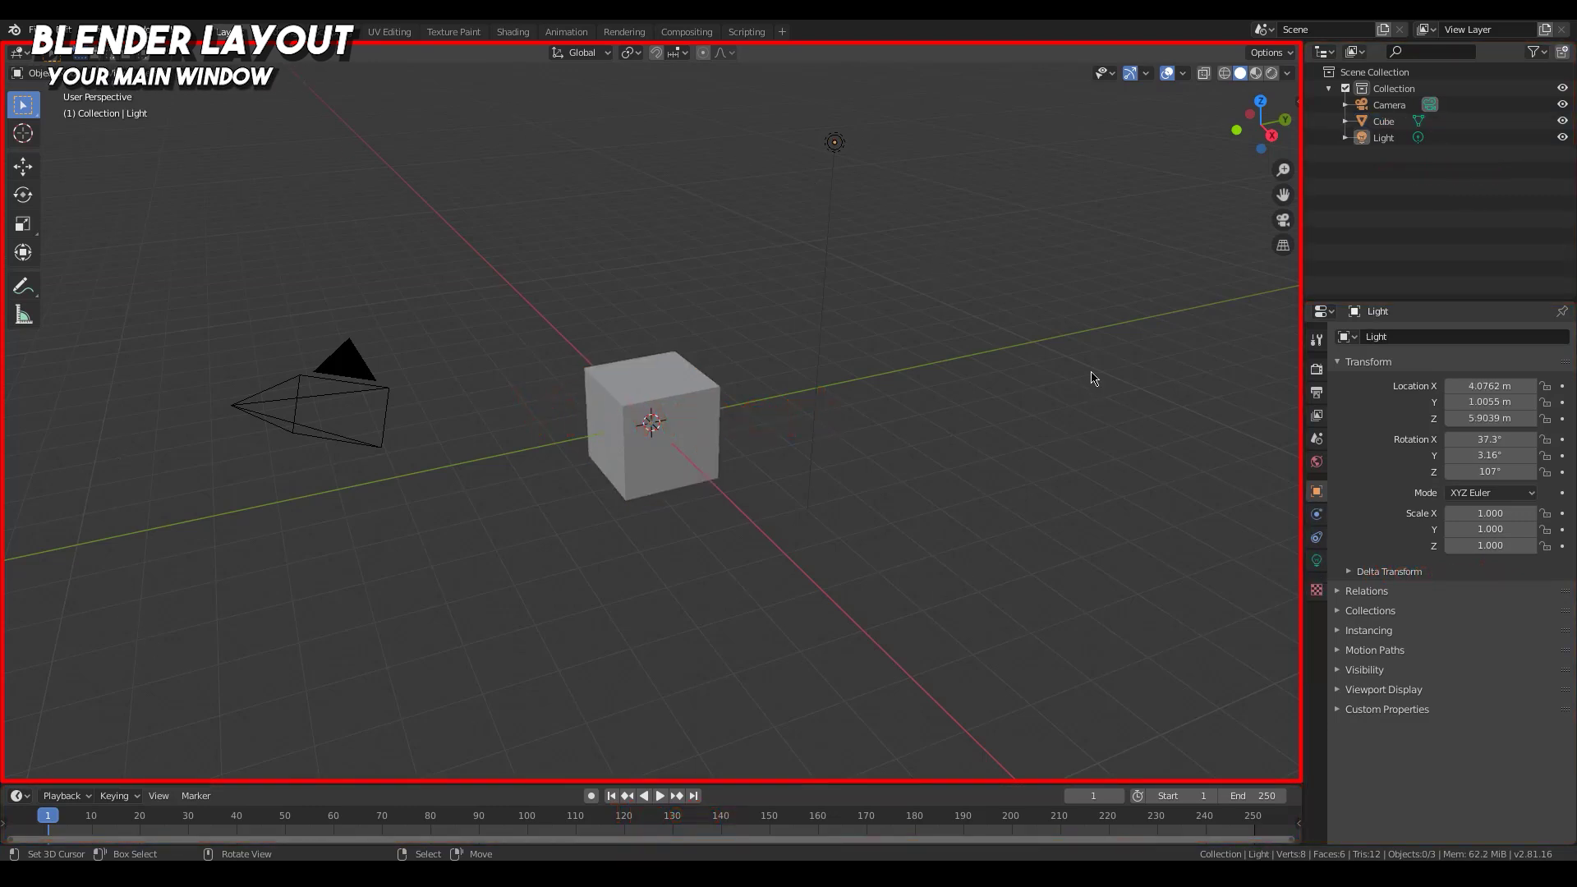
middle_drag(858, 385, 940, 367)
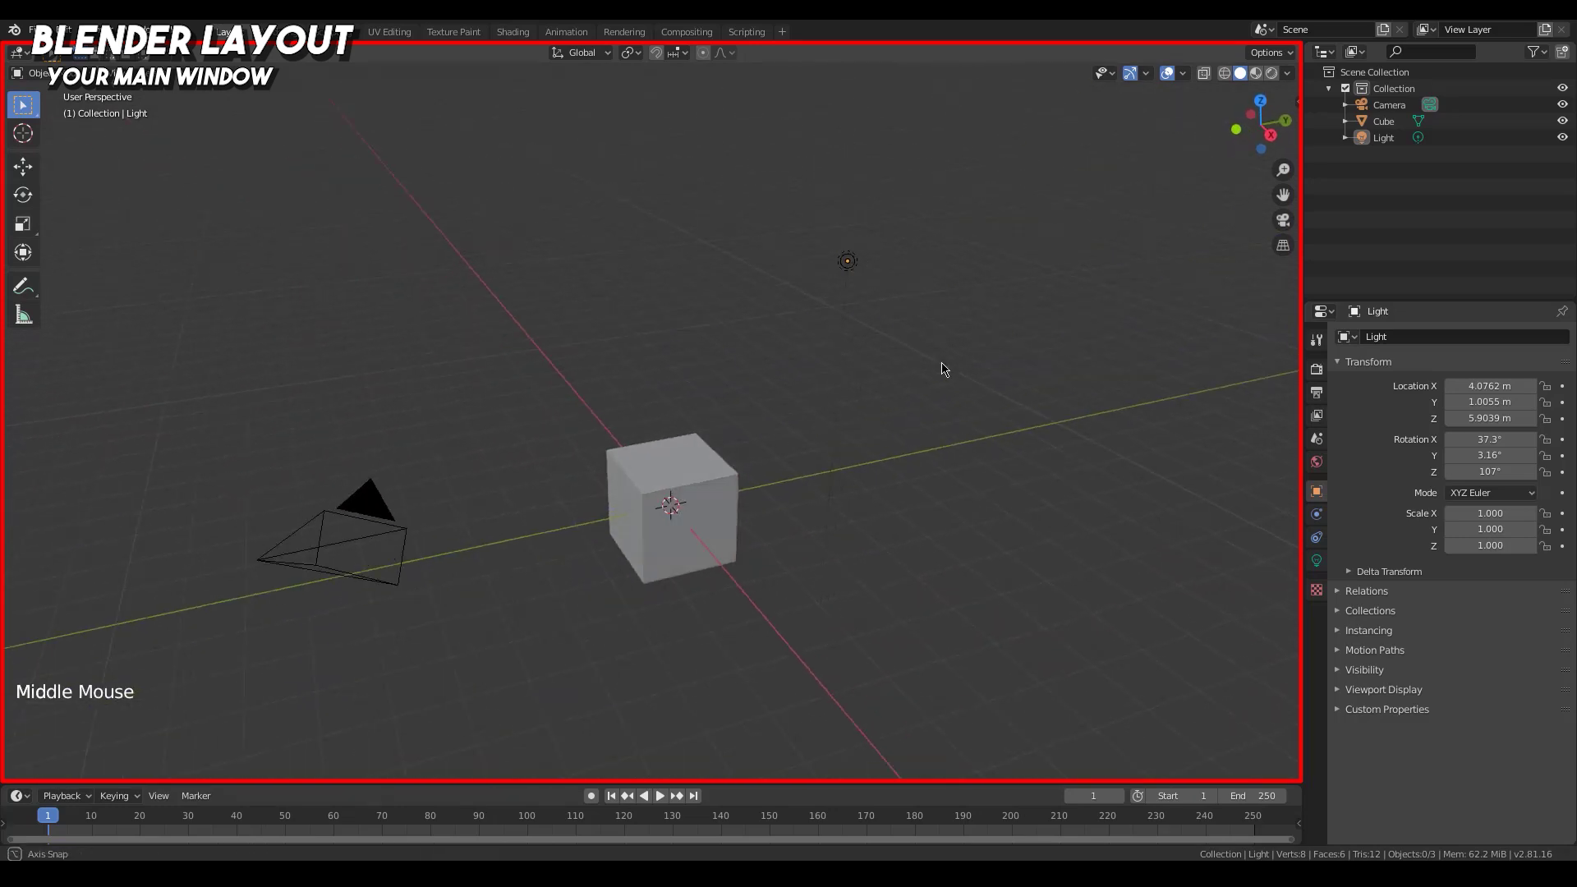
middle_drag(922, 296, 929, 331)
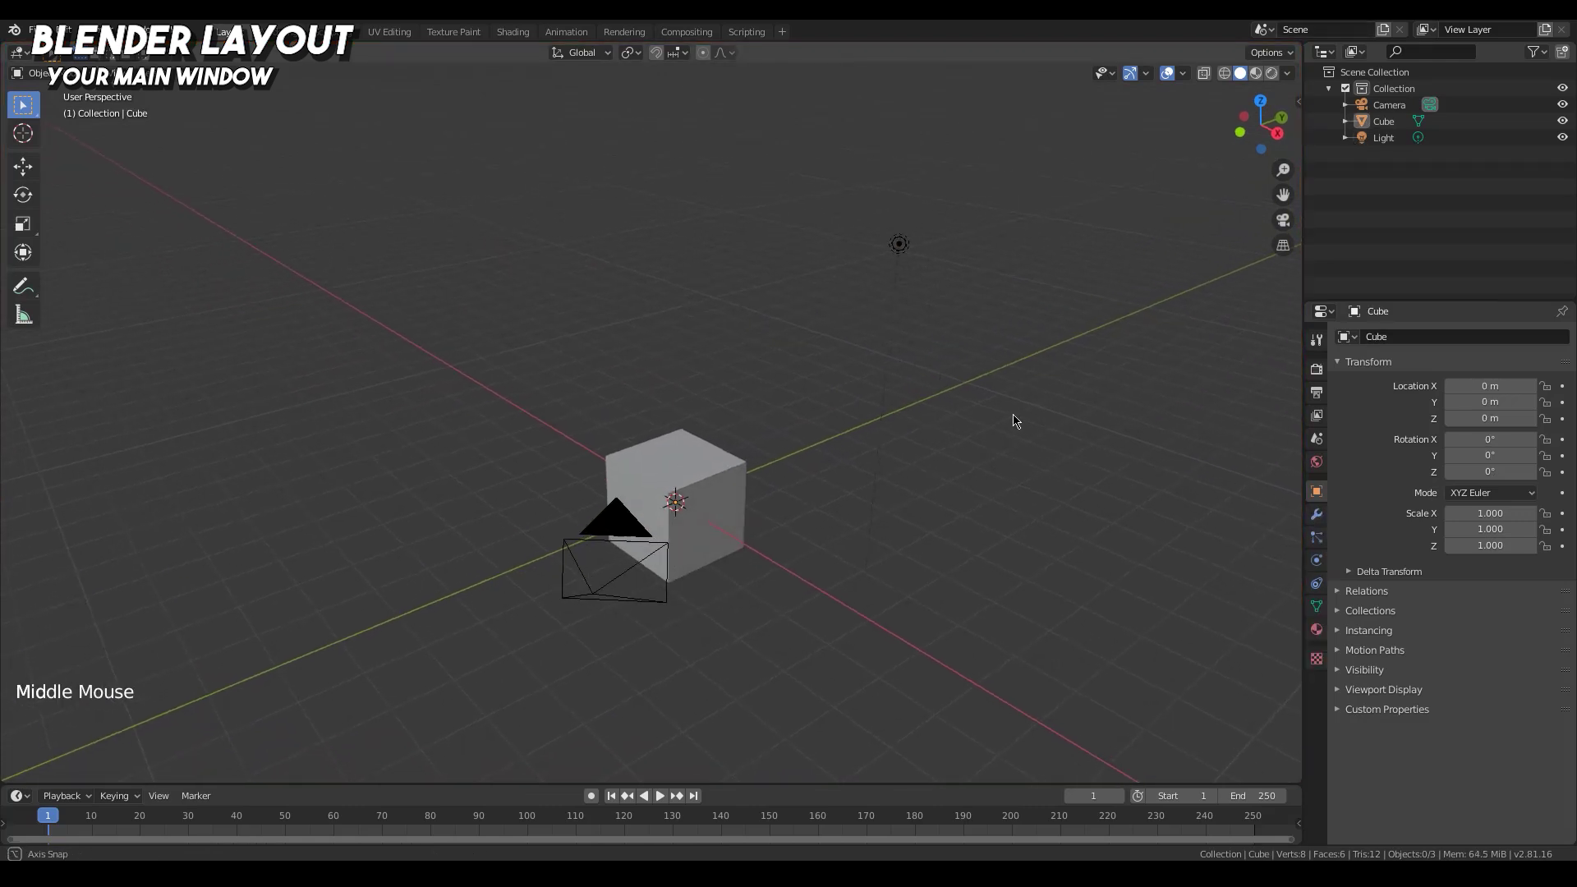
middle_drag(1016, 422, 983, 405)
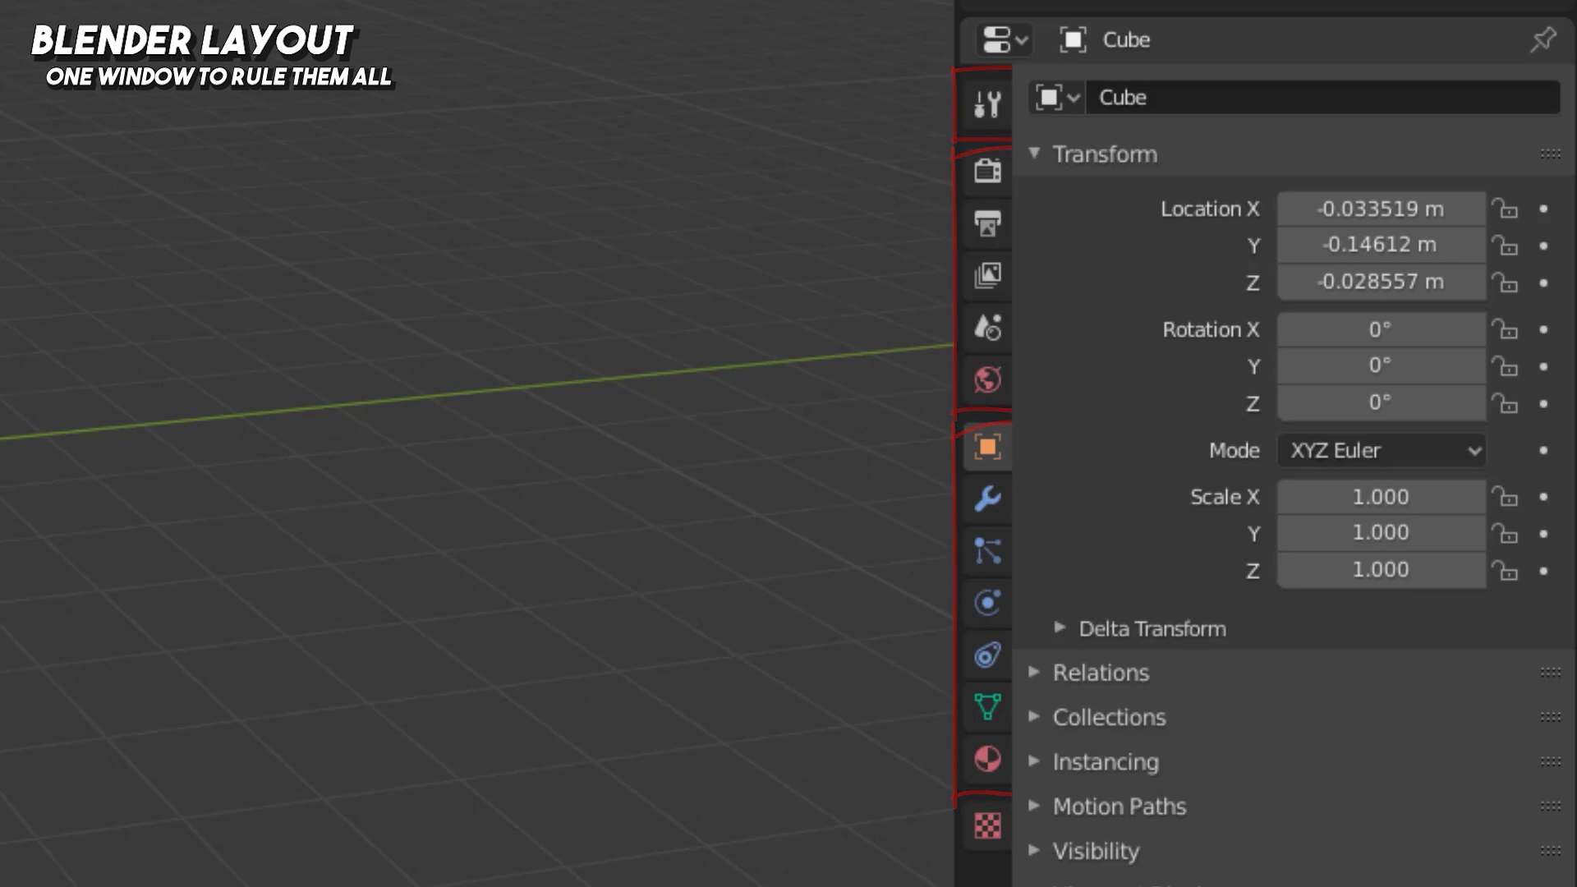
Select the light, camera and cube in turn to compare the property categories offered for each object
click(745, 199)
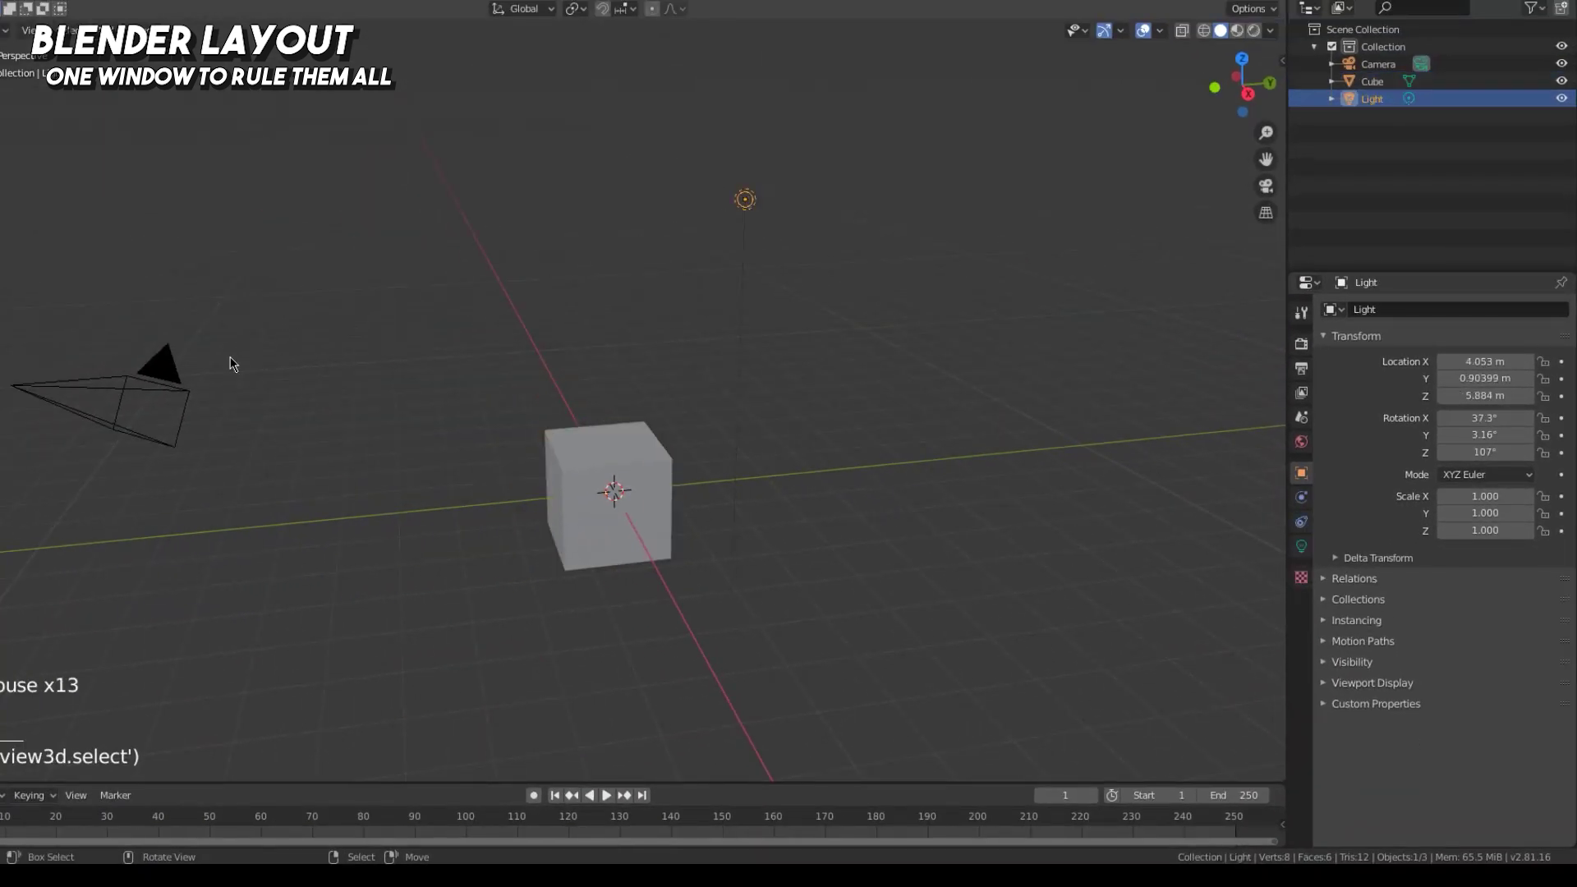
click(178, 374)
click(593, 476)
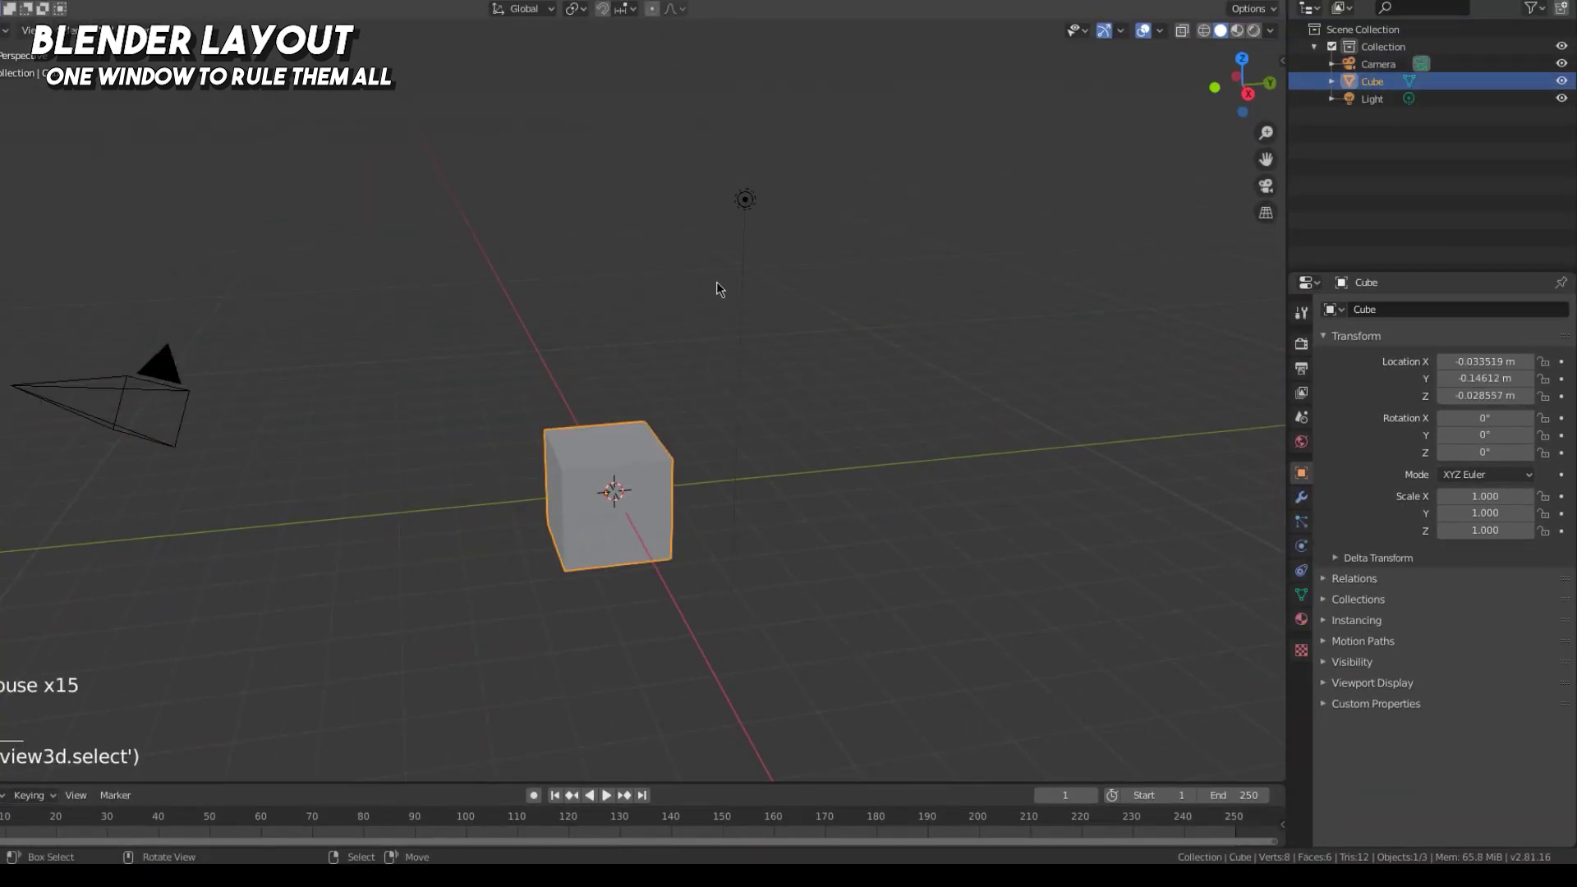
click(752, 198)
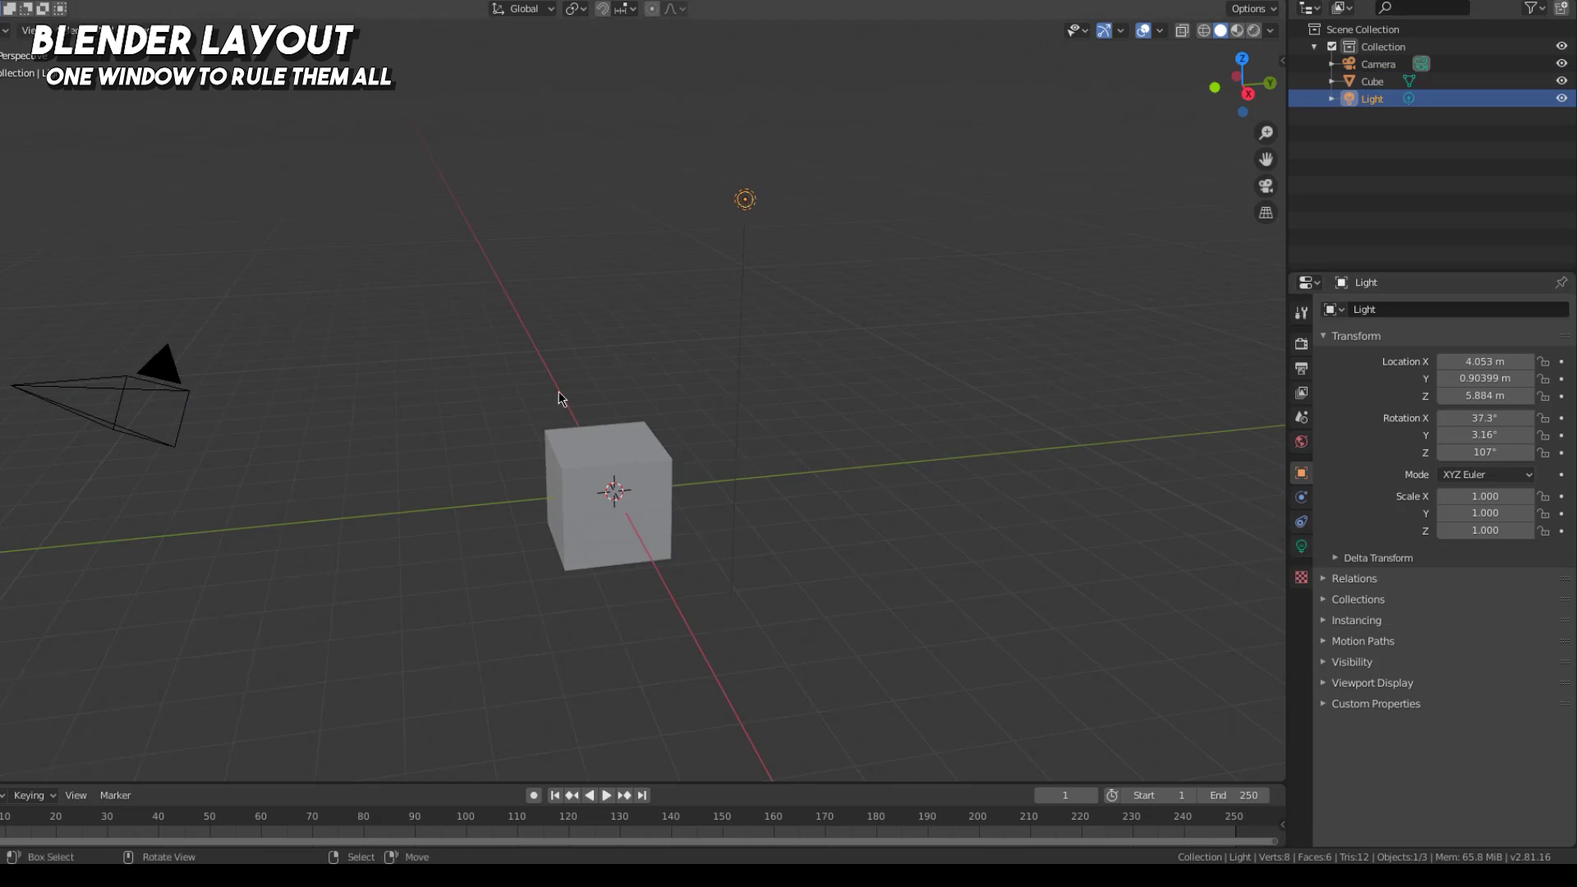
click(150, 363)
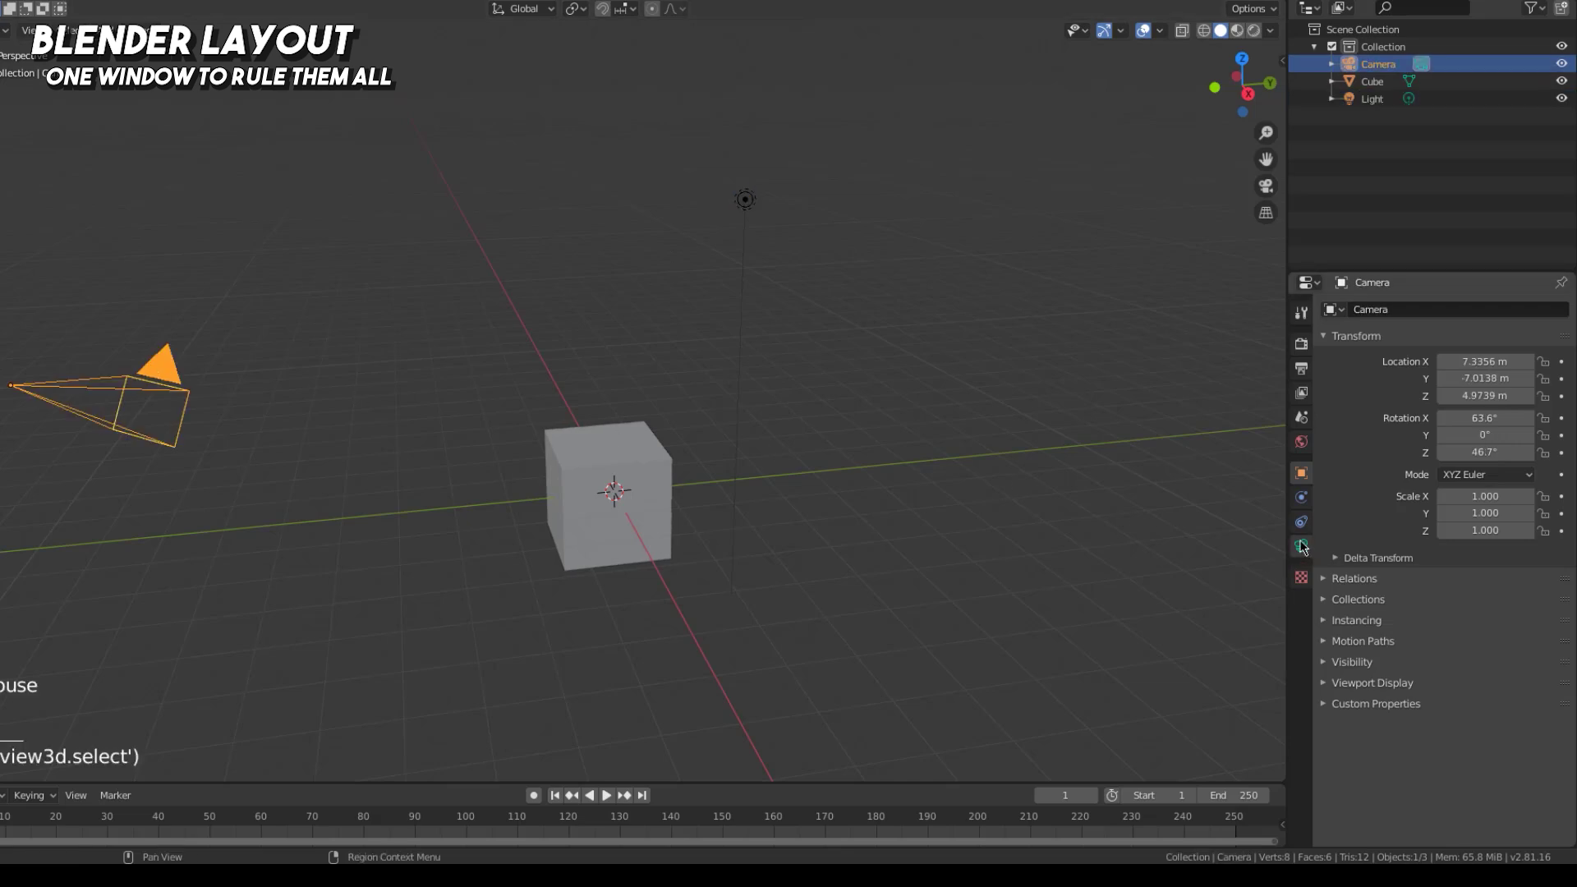
click(619, 464)
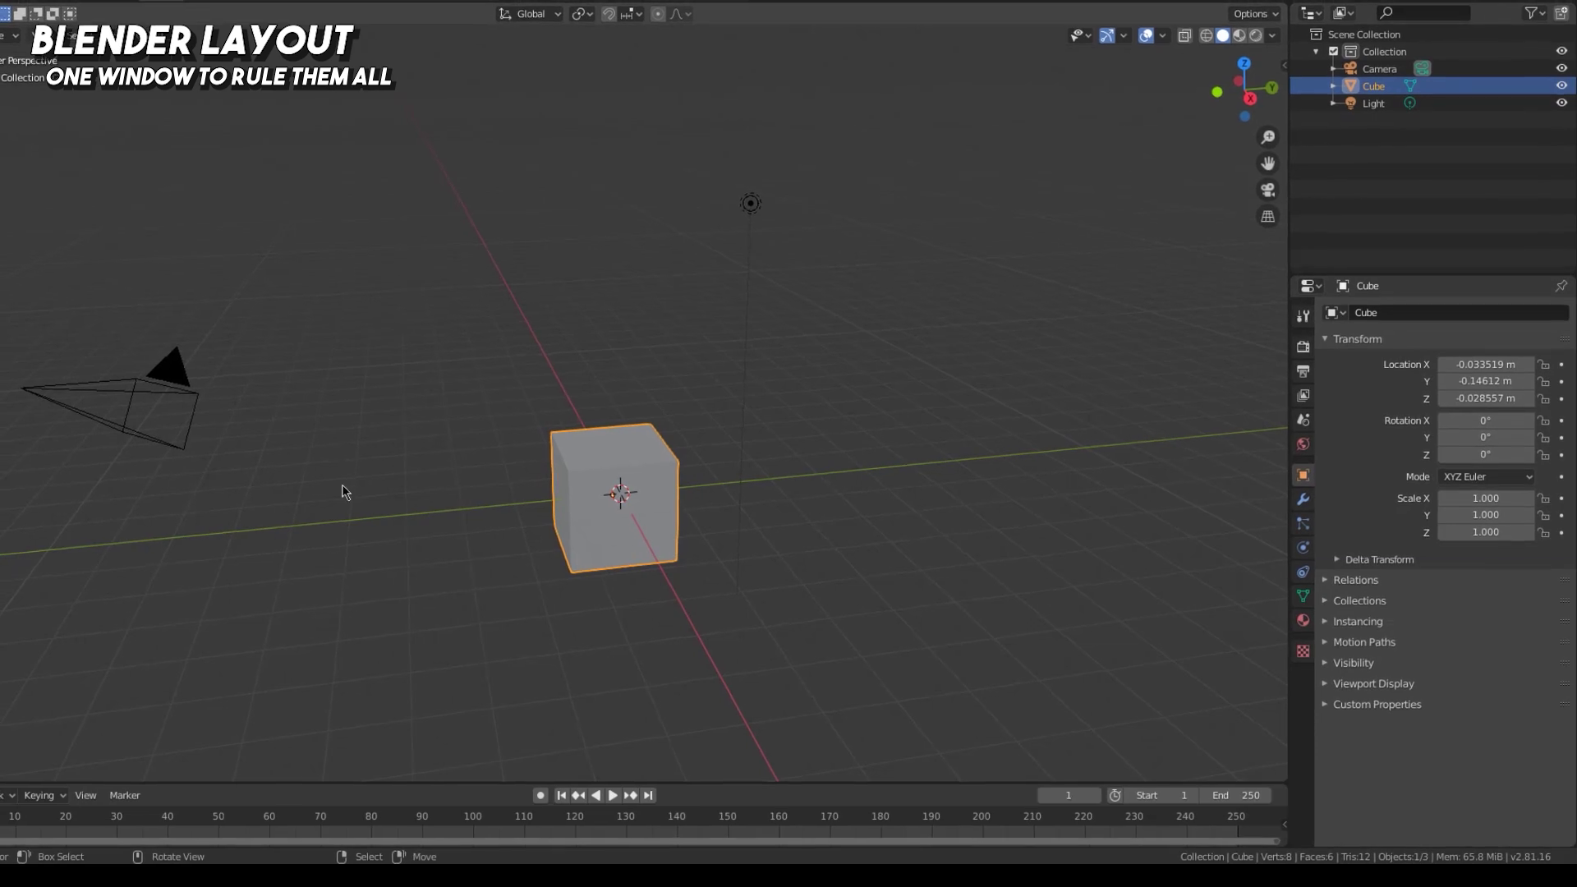
right_click(175, 386)
right_click(625, 501)
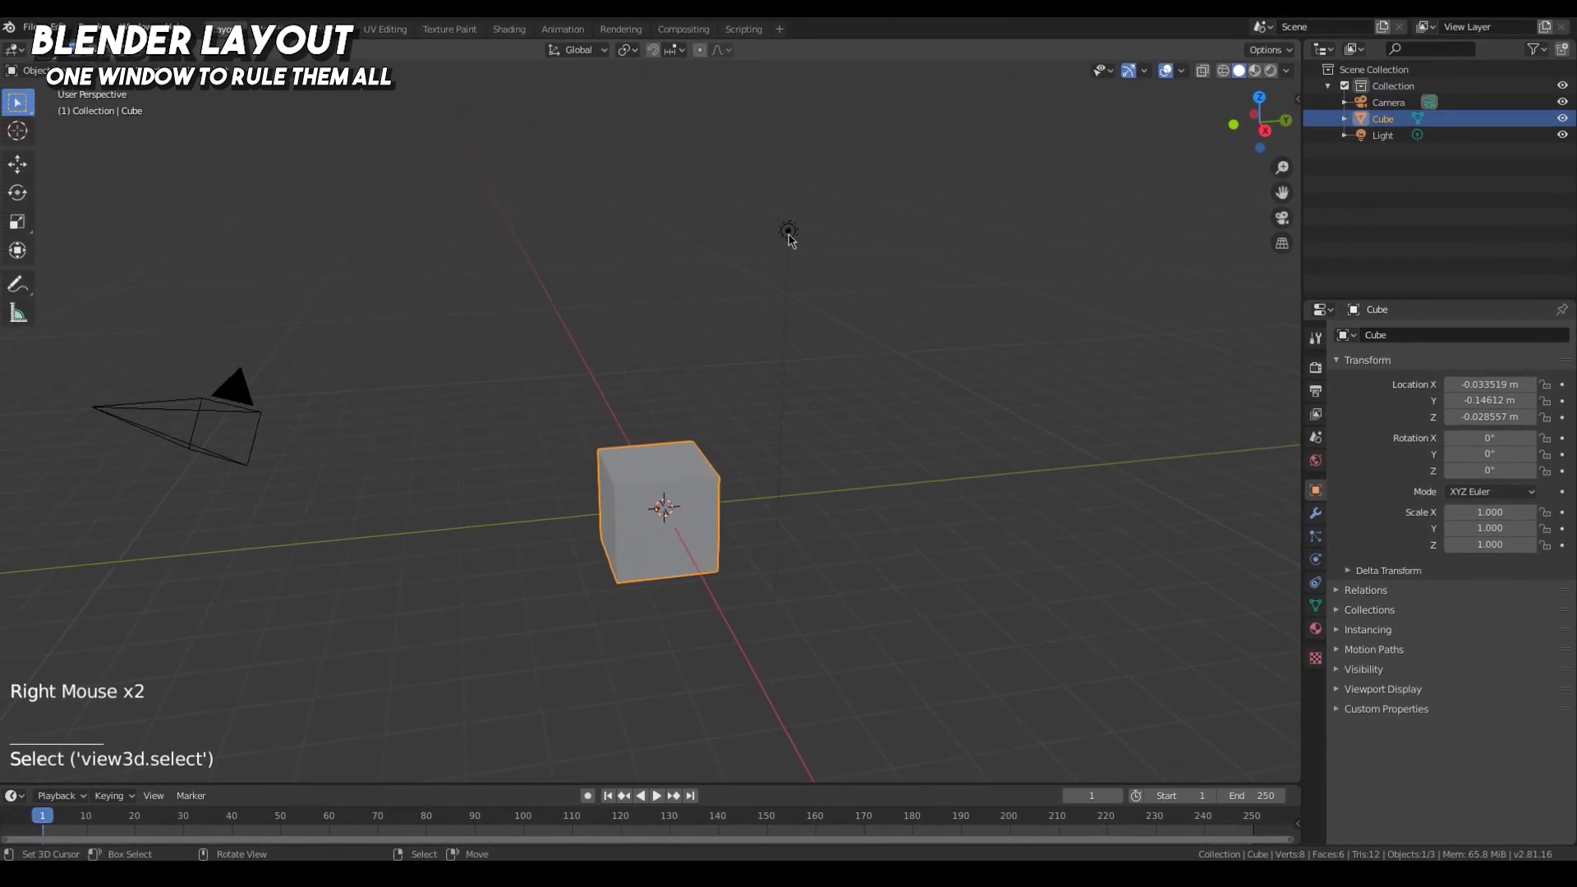
right_click(759, 210)
right_click(240, 382)
right_click(662, 457)
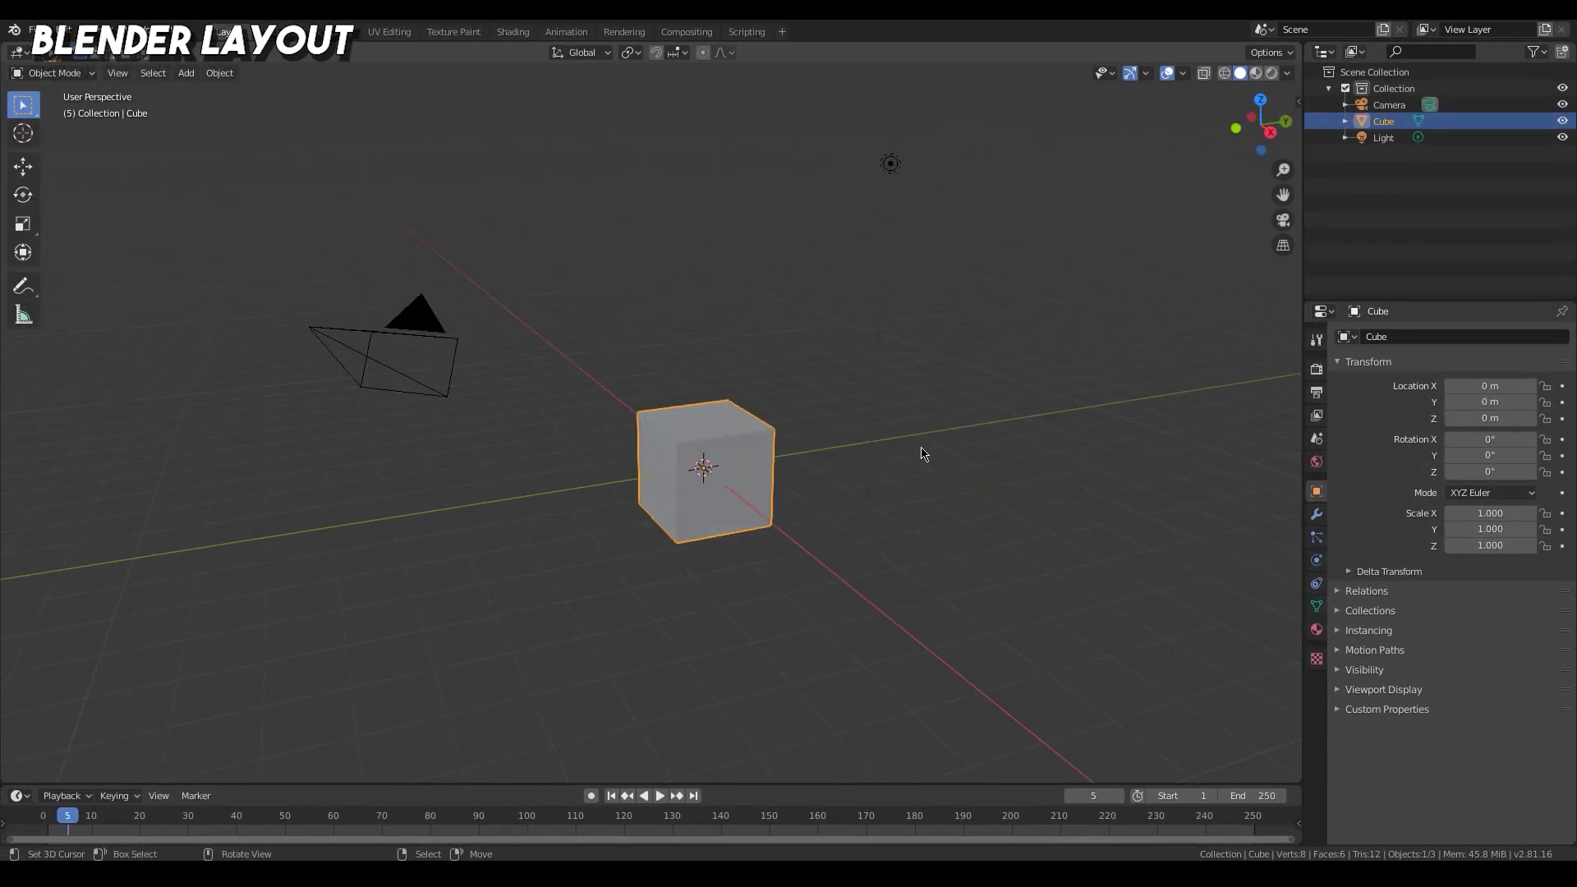
Play the animation and scrub the timeline back to frame 0
click(660, 795)
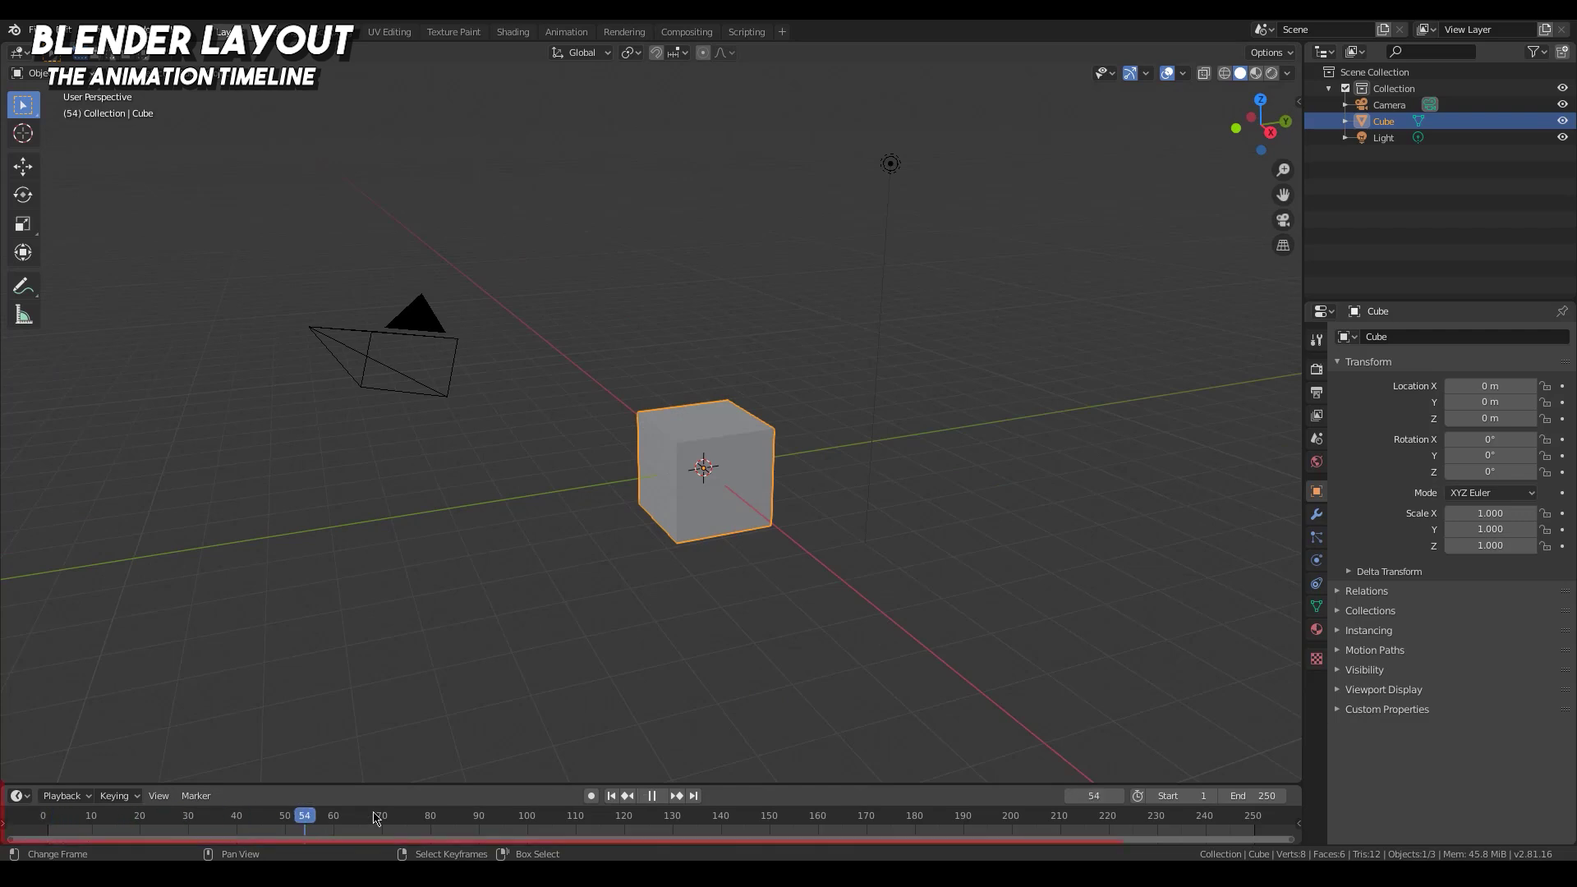
click(881, 815)
drag(953, 814, 51, 826)
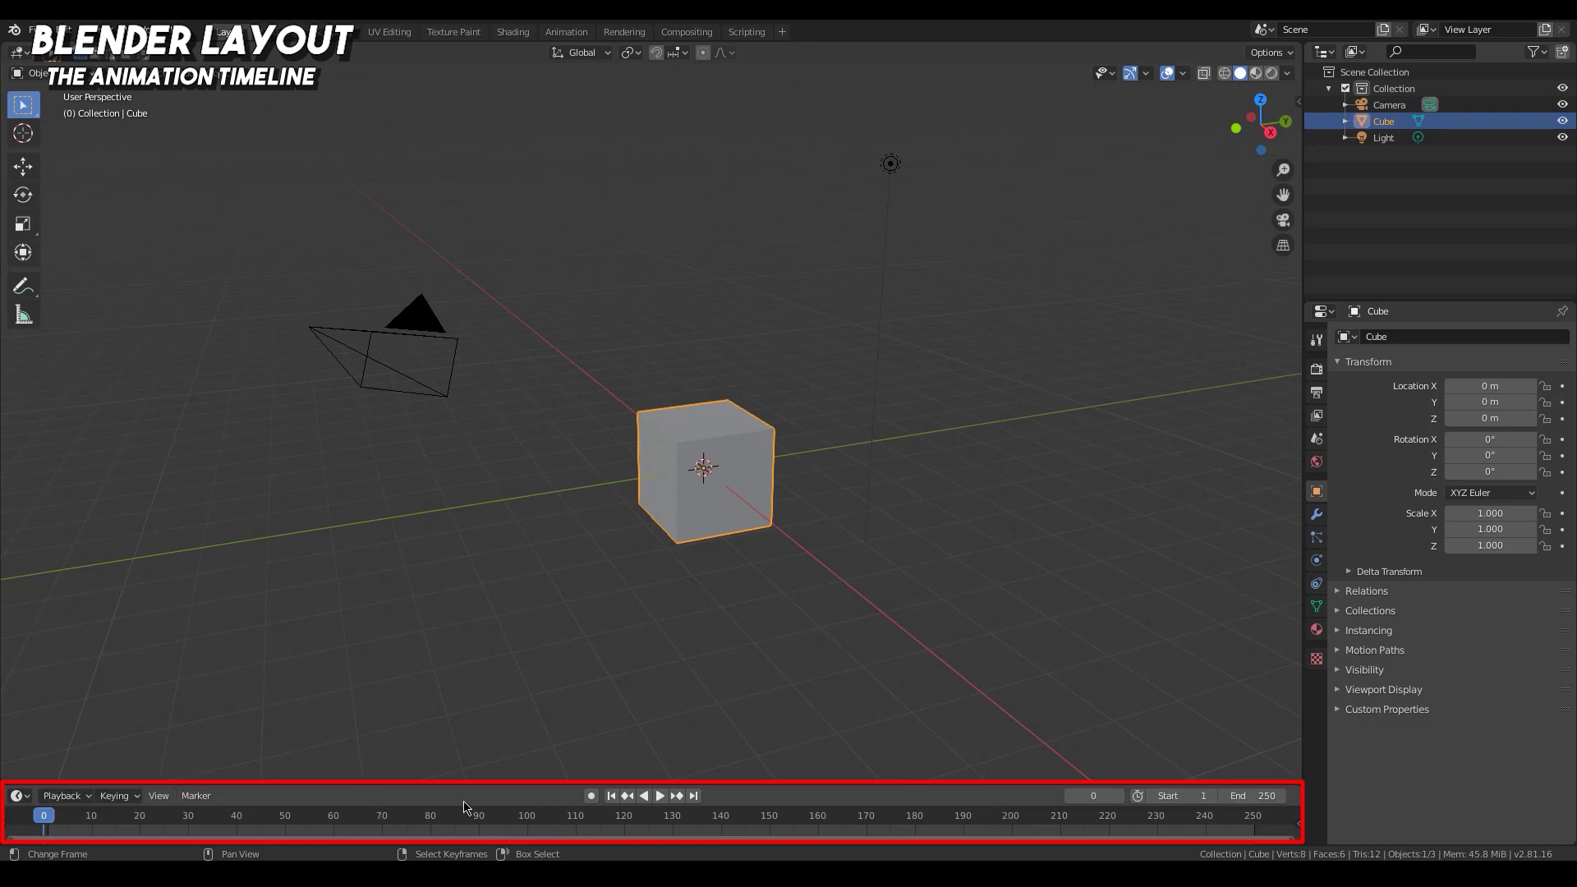
mouse_move(40, 825)
mouse_down()
mouse_move(89, 821)
mouse_move(16, 824)
mouse_up()
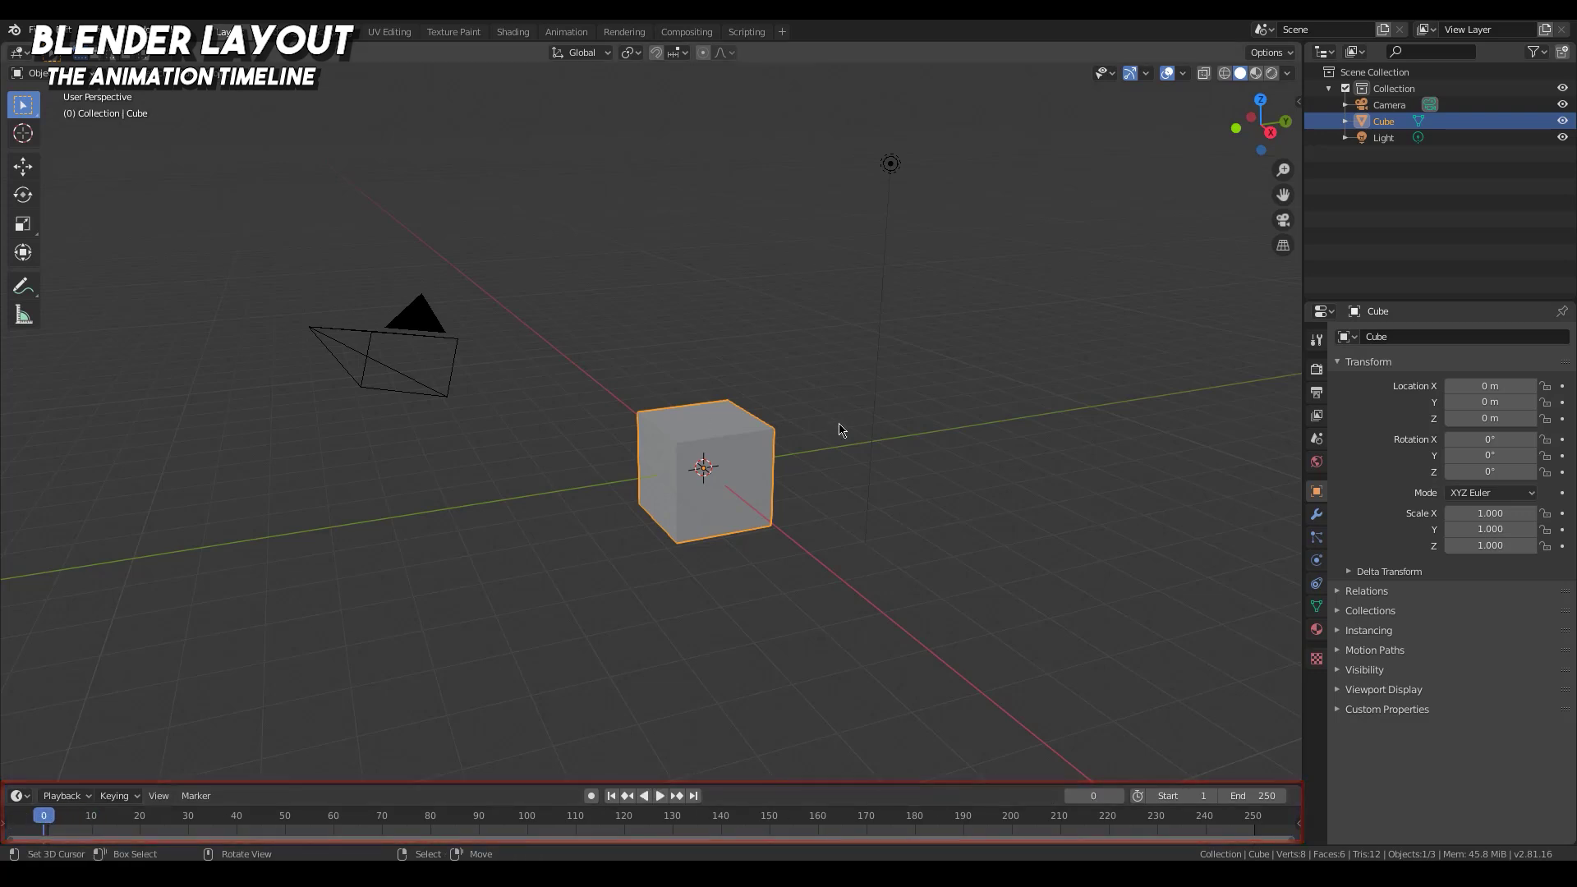
Move the light freehand to about X 4.03 m, Y 0.80 m, Z 5.85 m
middle_drag(808, 441, 841, 465)
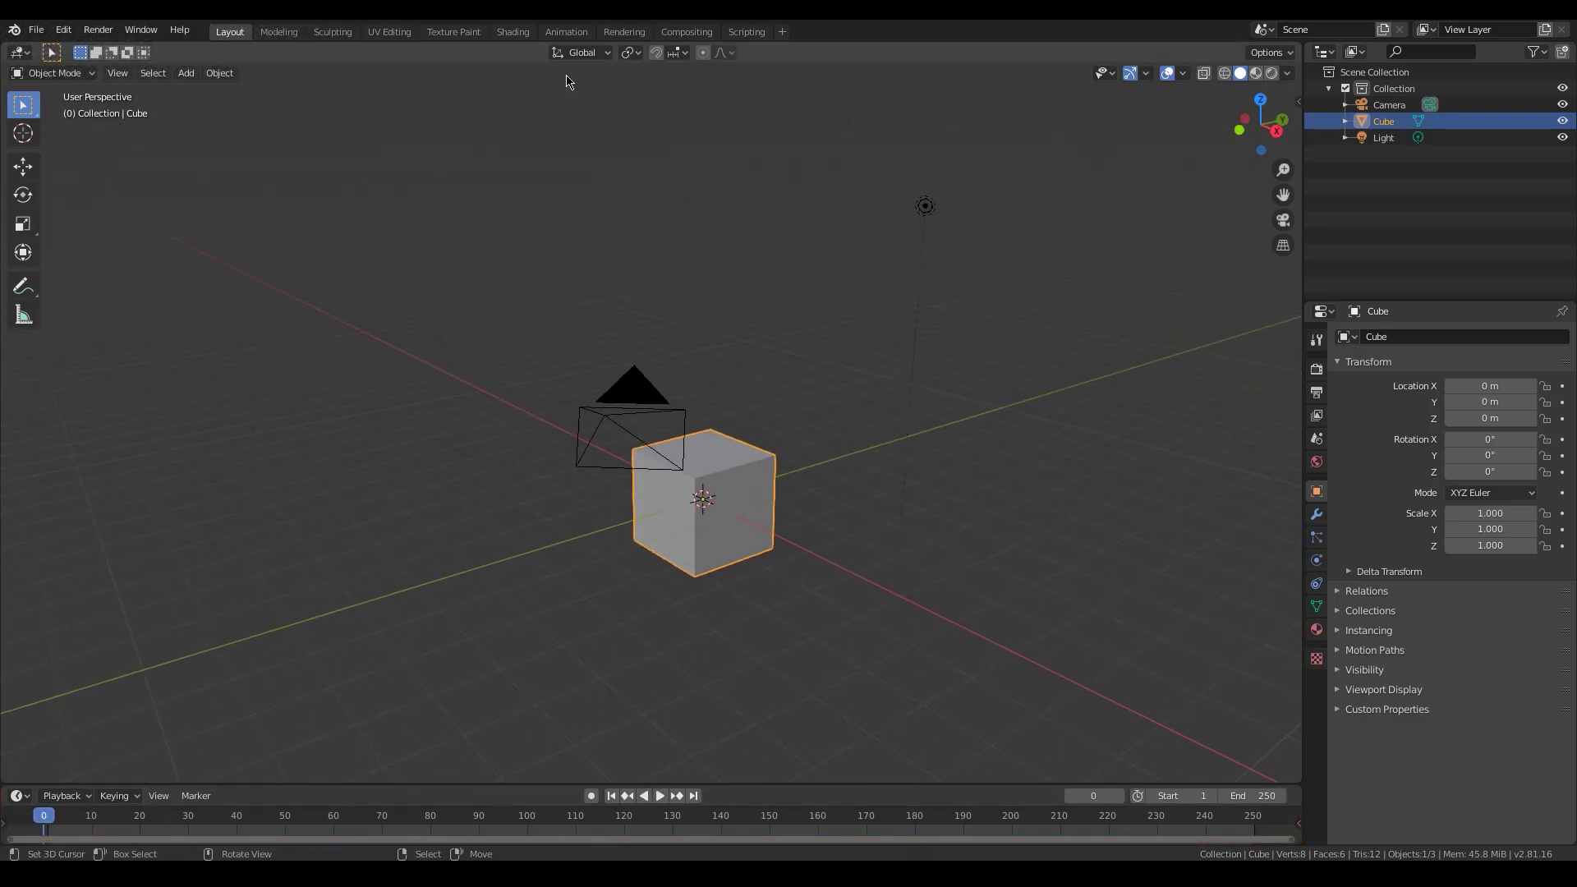
middle_drag(986, 485, 862, 509)
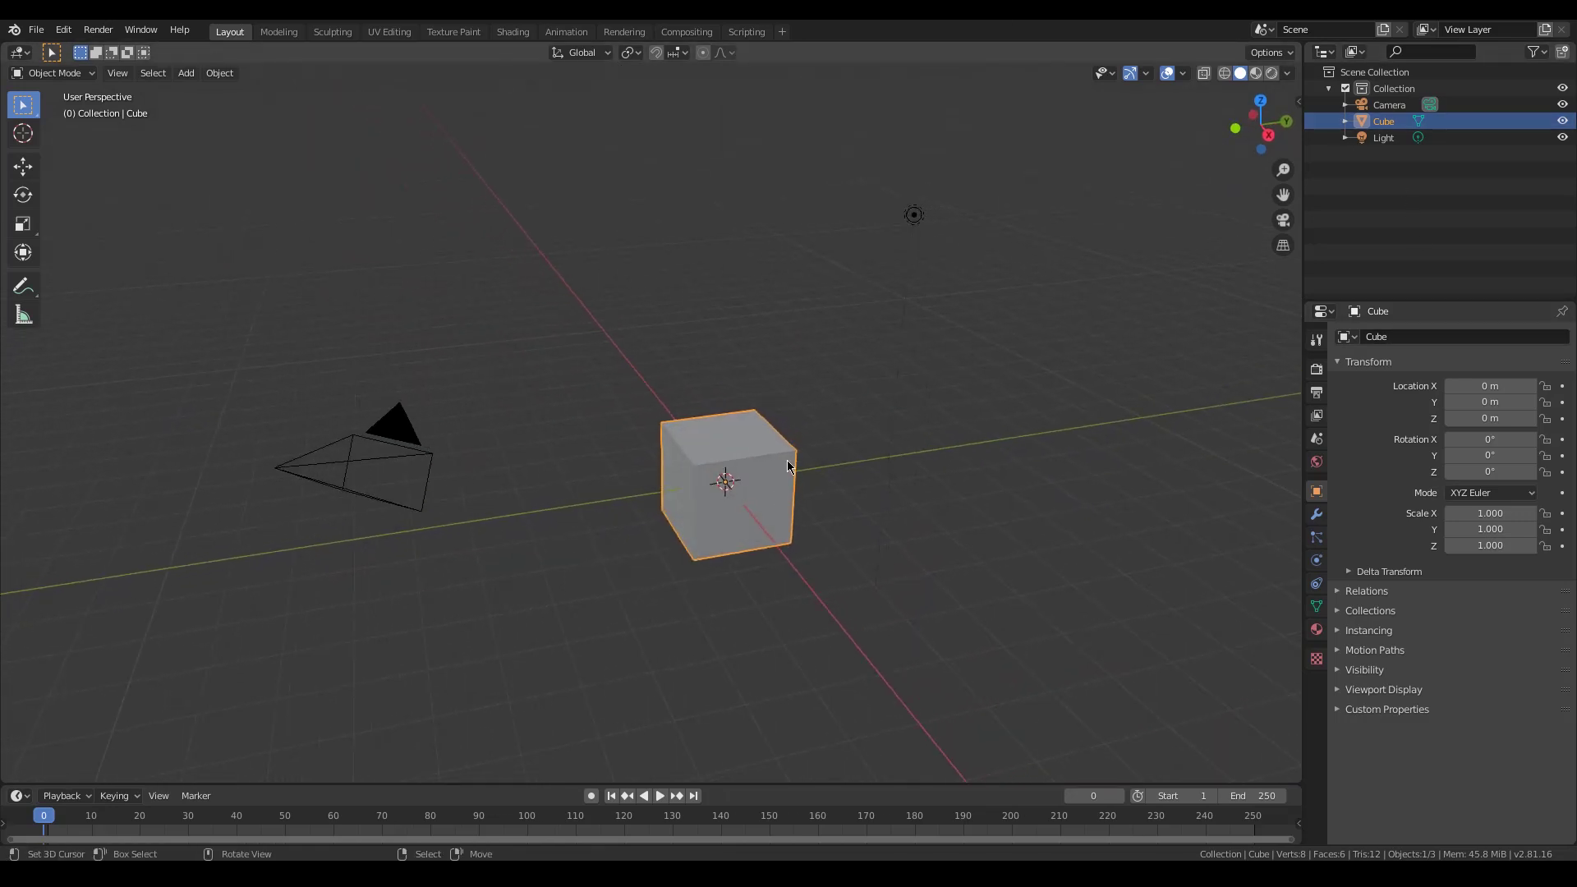
middle_drag(786, 466, 714, 383)
click(403, 324)
drag(914, 161, 924, 185)
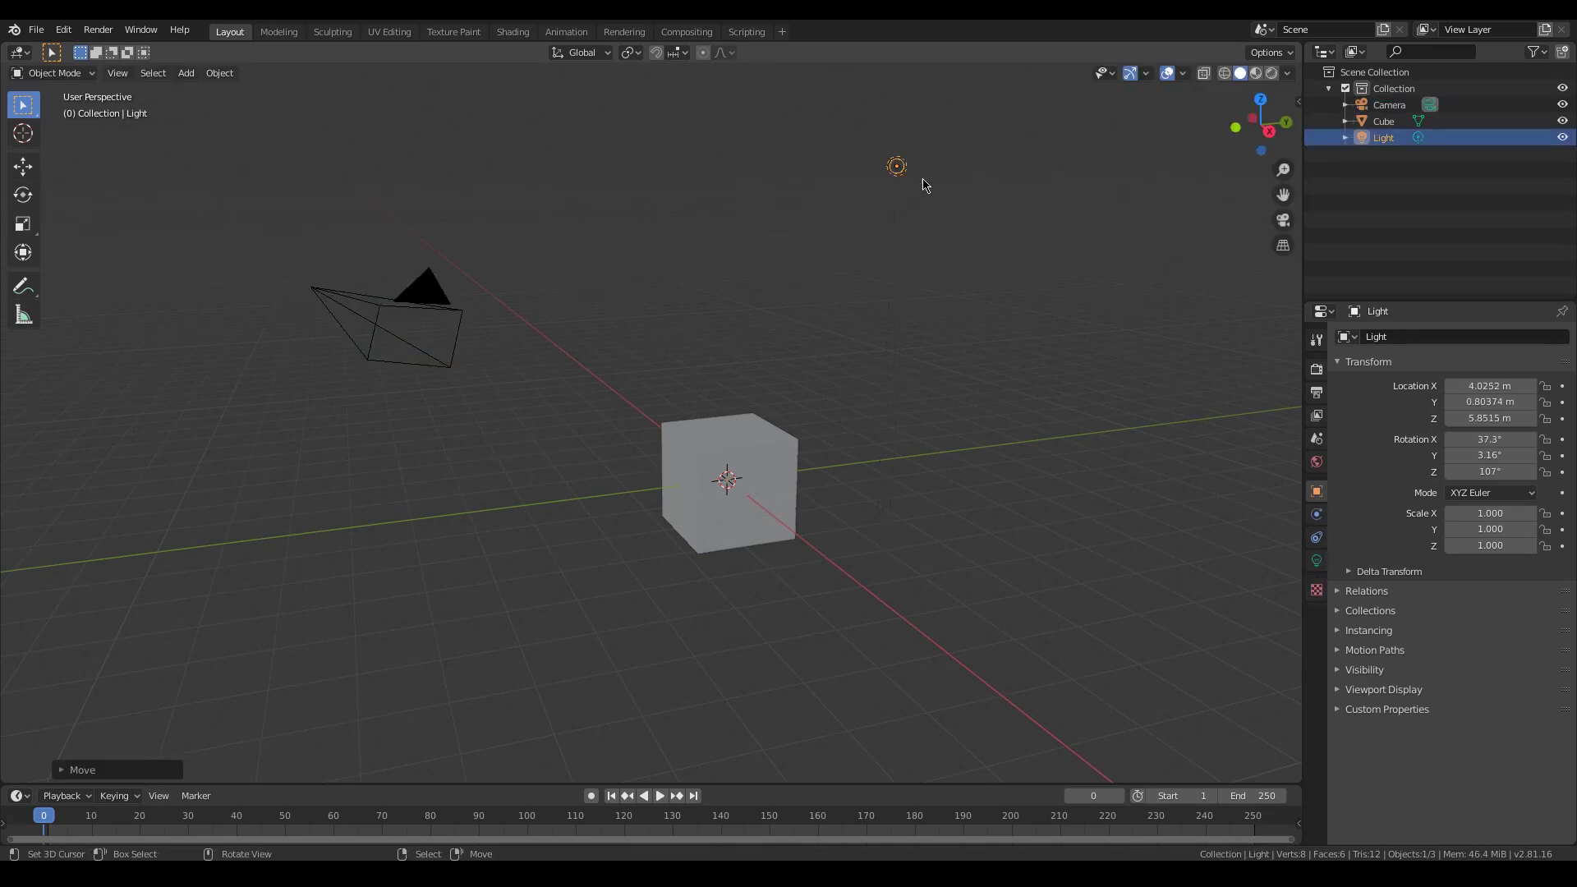
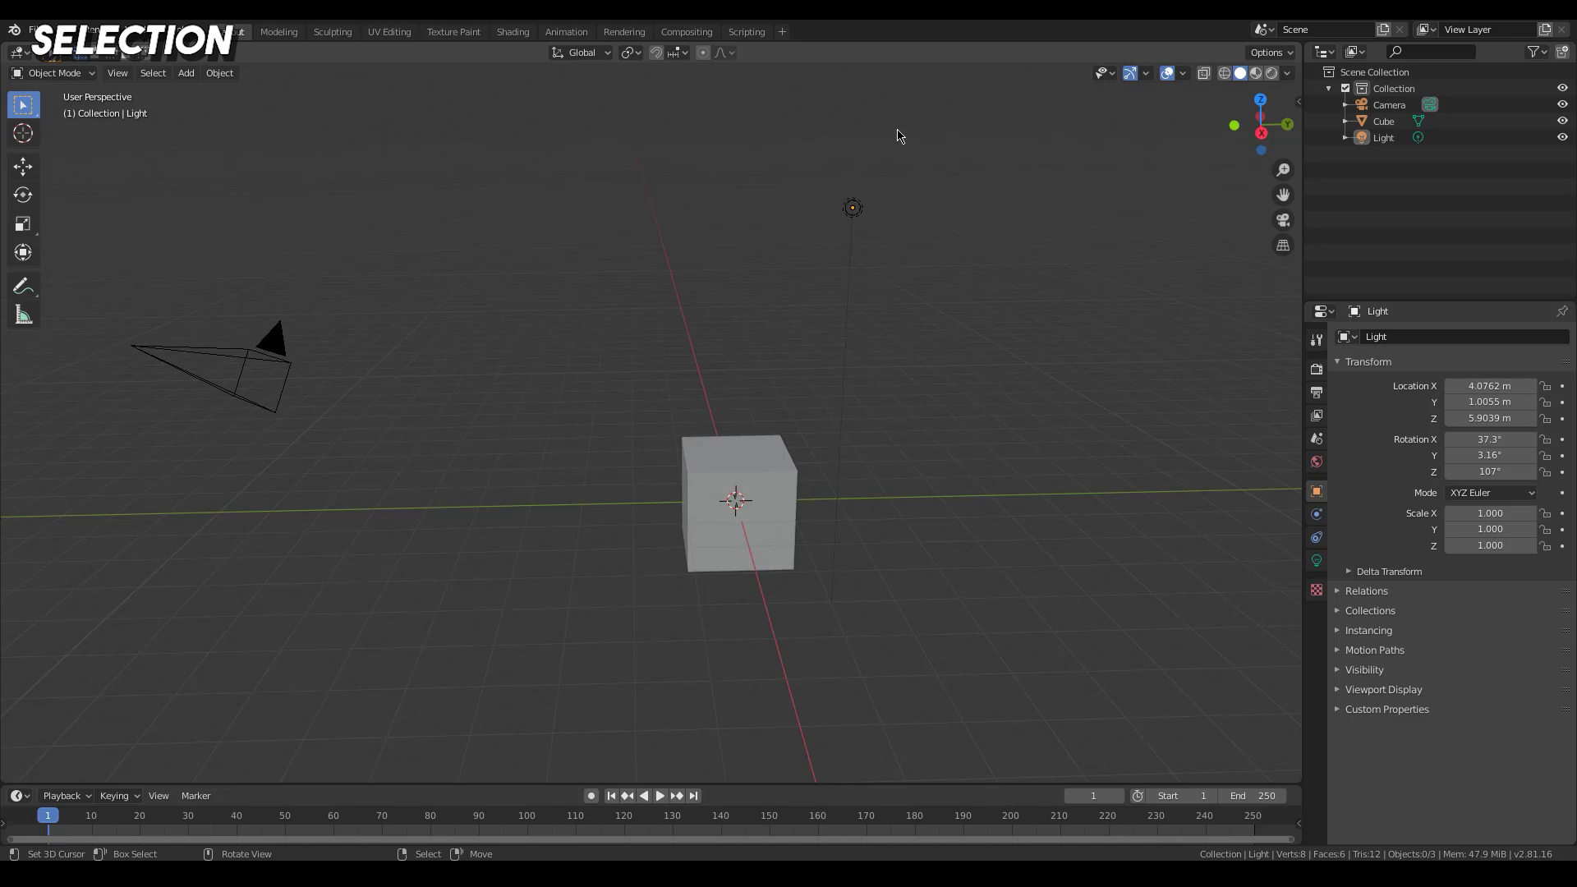
Select the light, cube and camera one at a time in the viewport, ending with the light selected
right_click(852, 212)
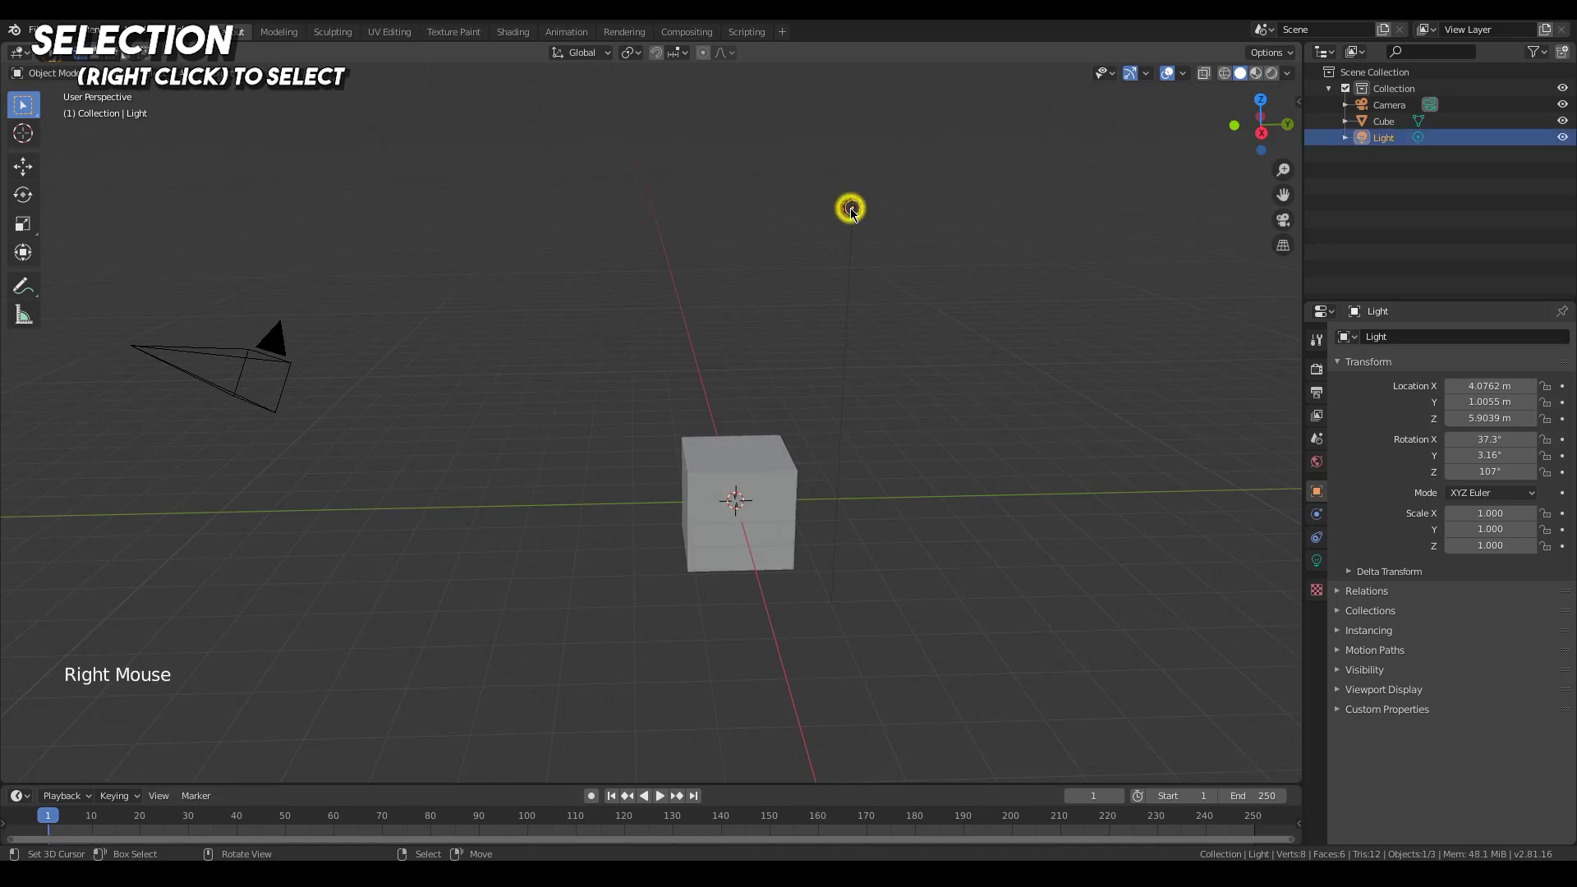
right_click(696, 479)
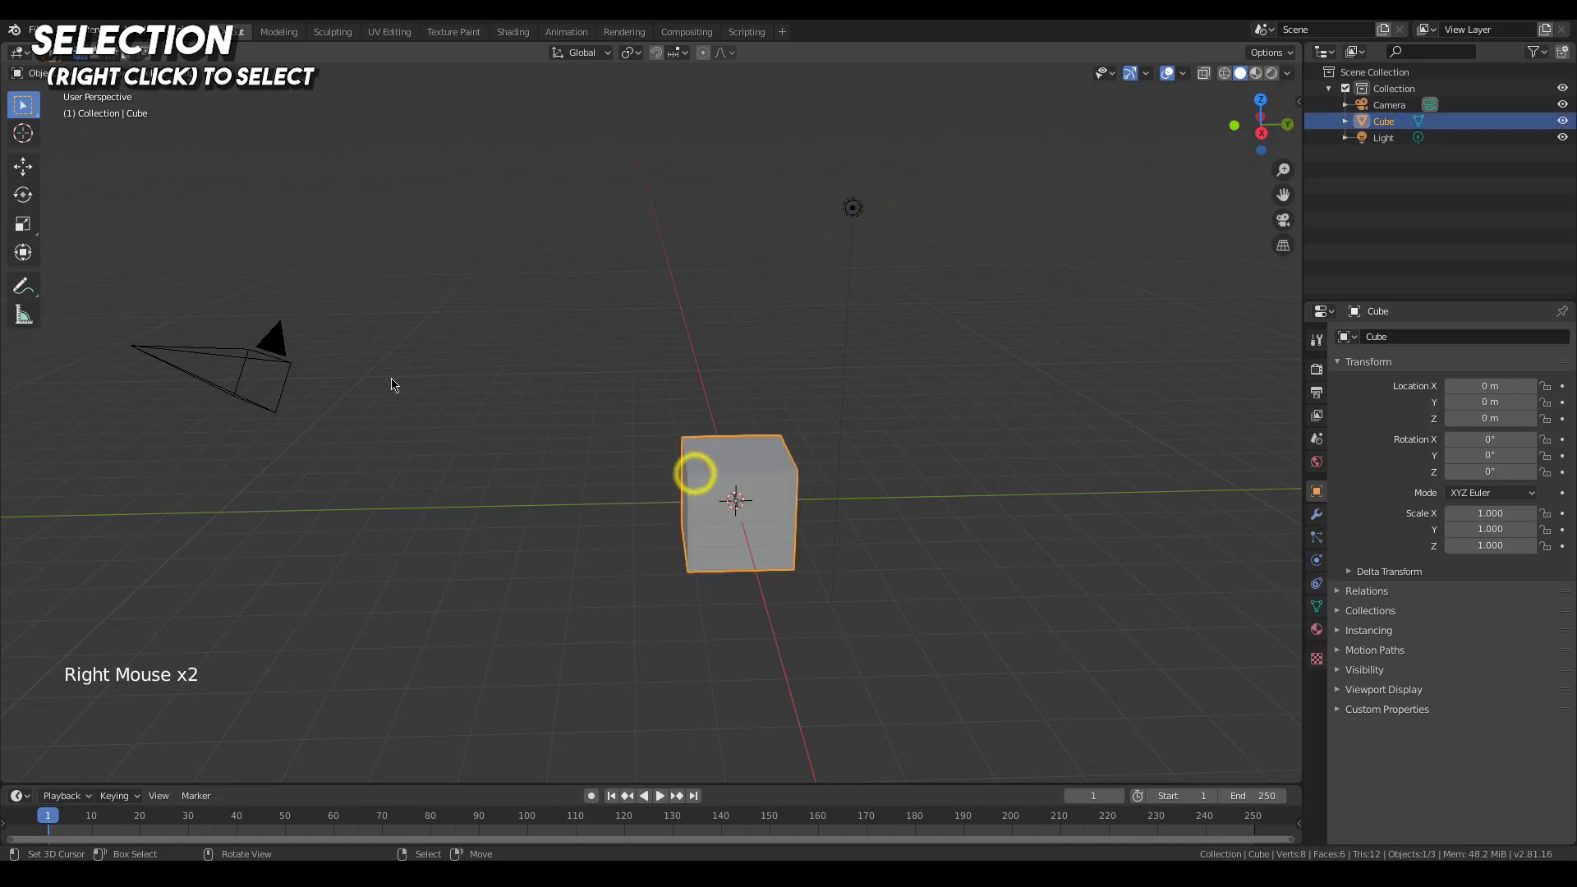
right_click(284, 352)
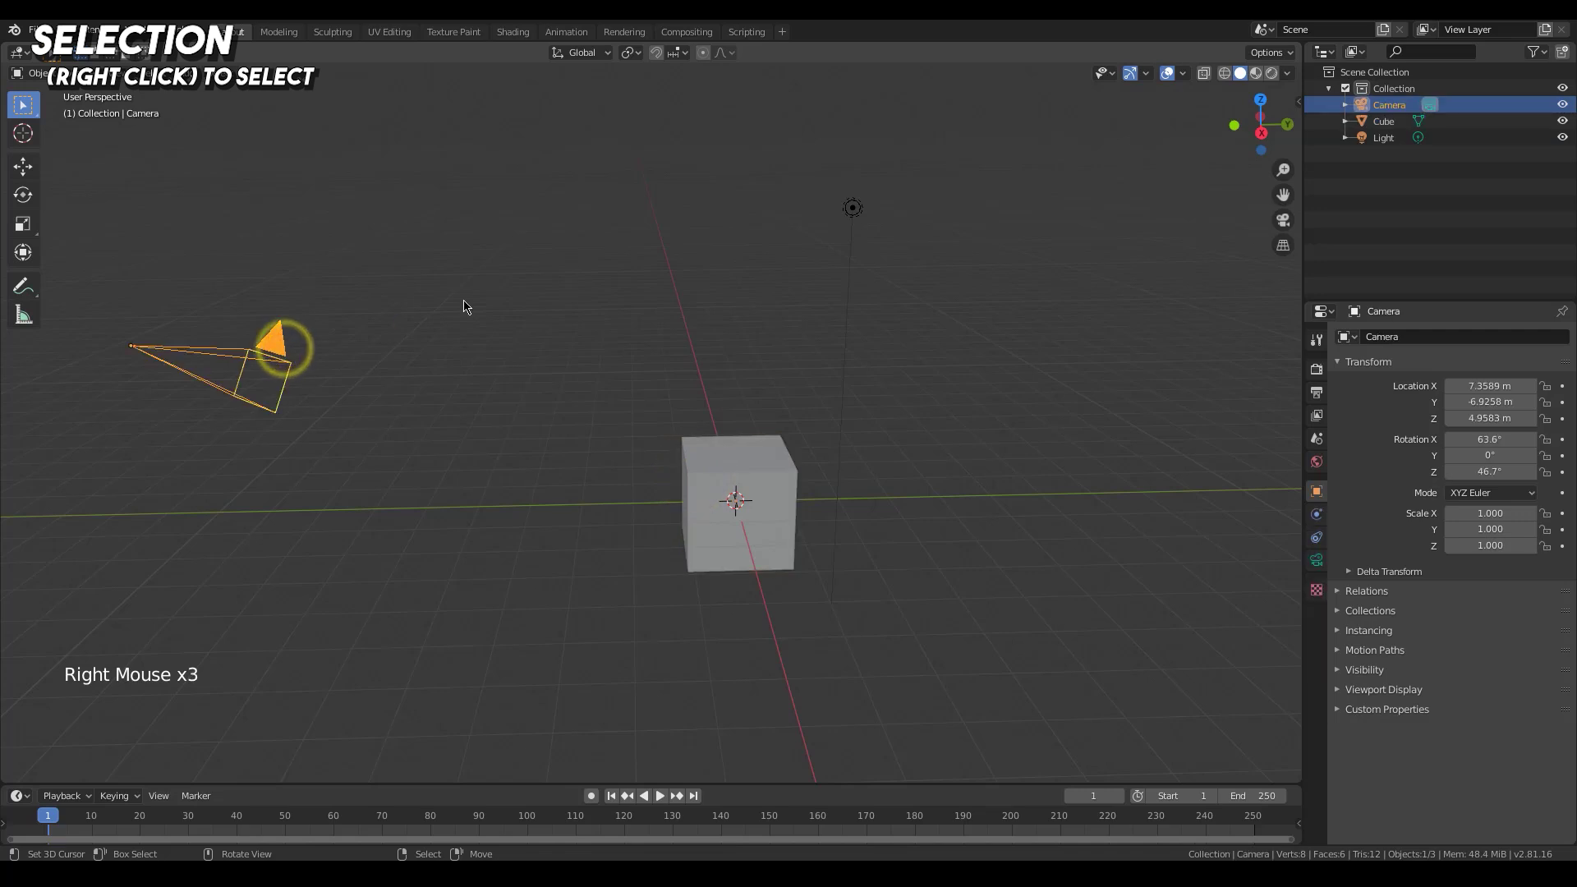
right_click(855, 212)
right_click(770, 450)
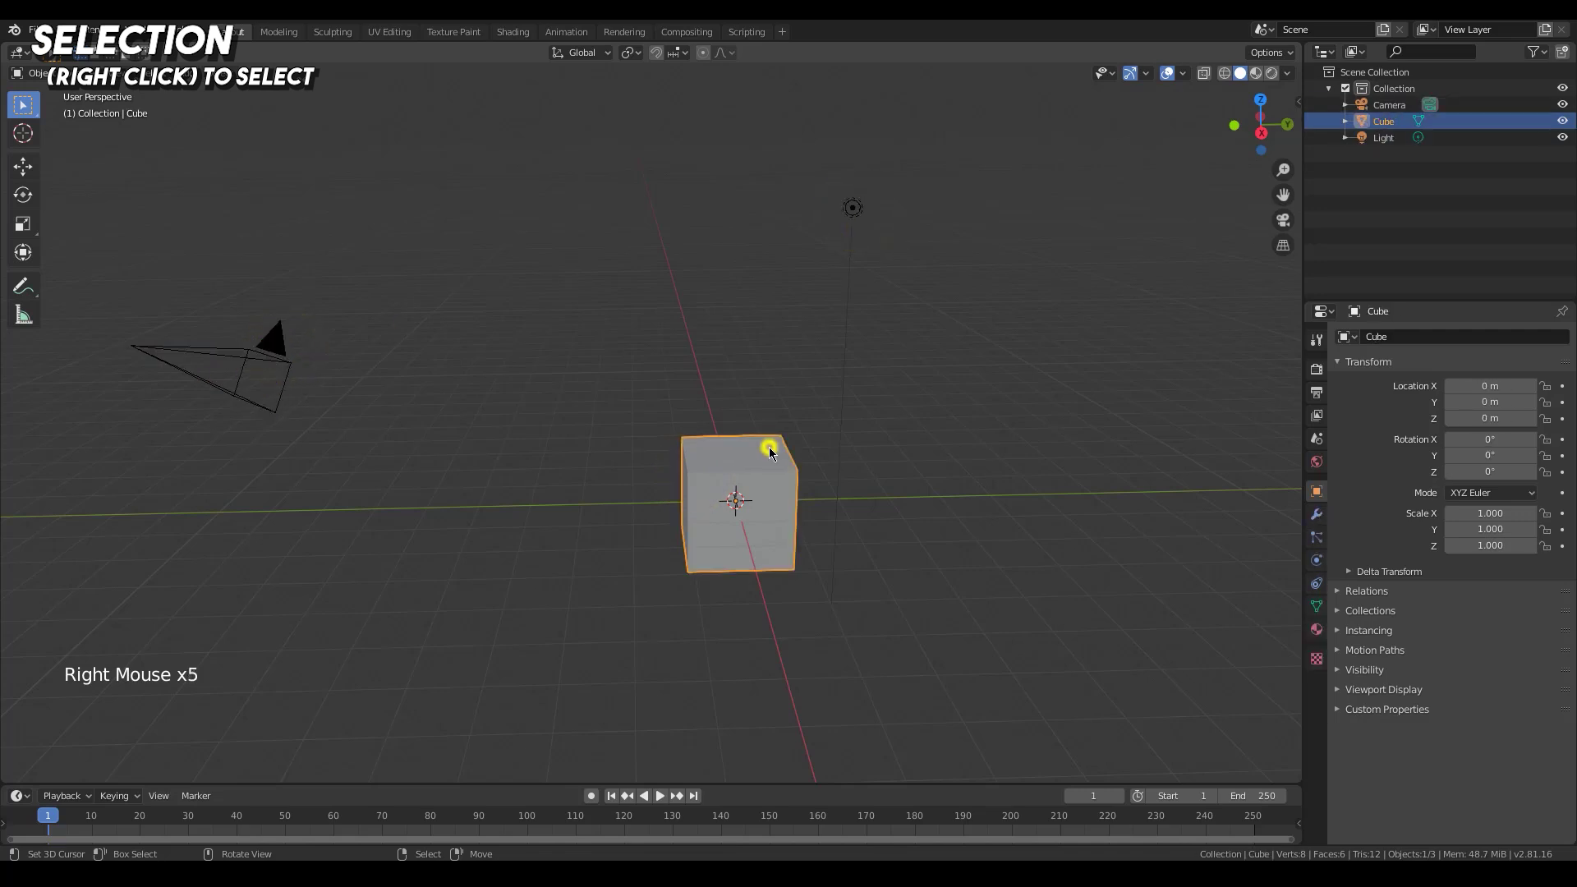
right_click(270, 349)
right_click(853, 208)
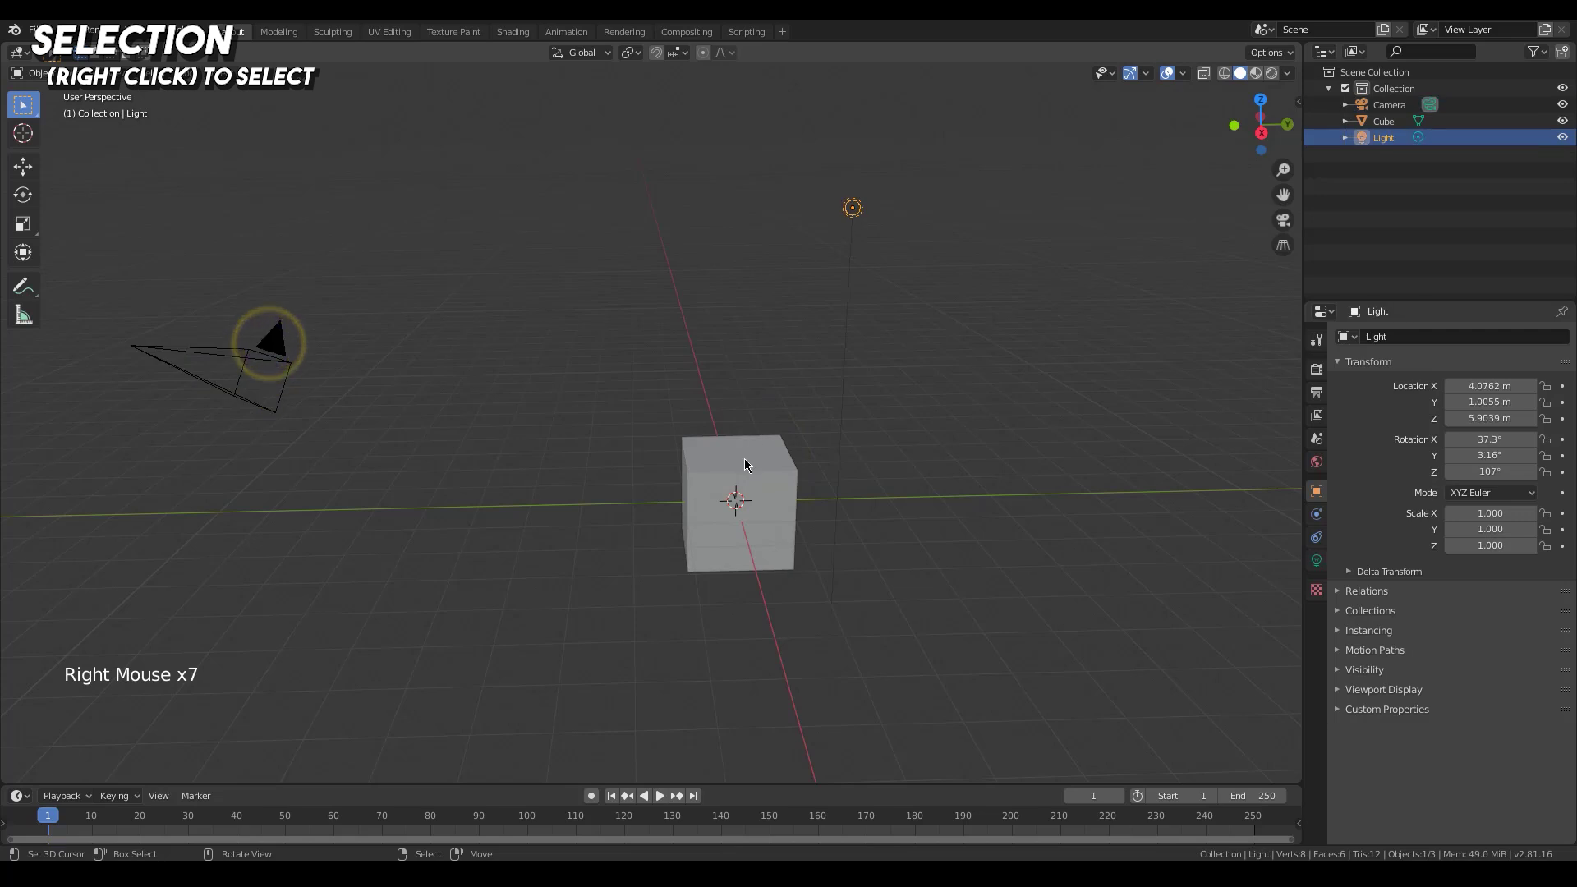
right_click(744, 457)
right_click(277, 359)
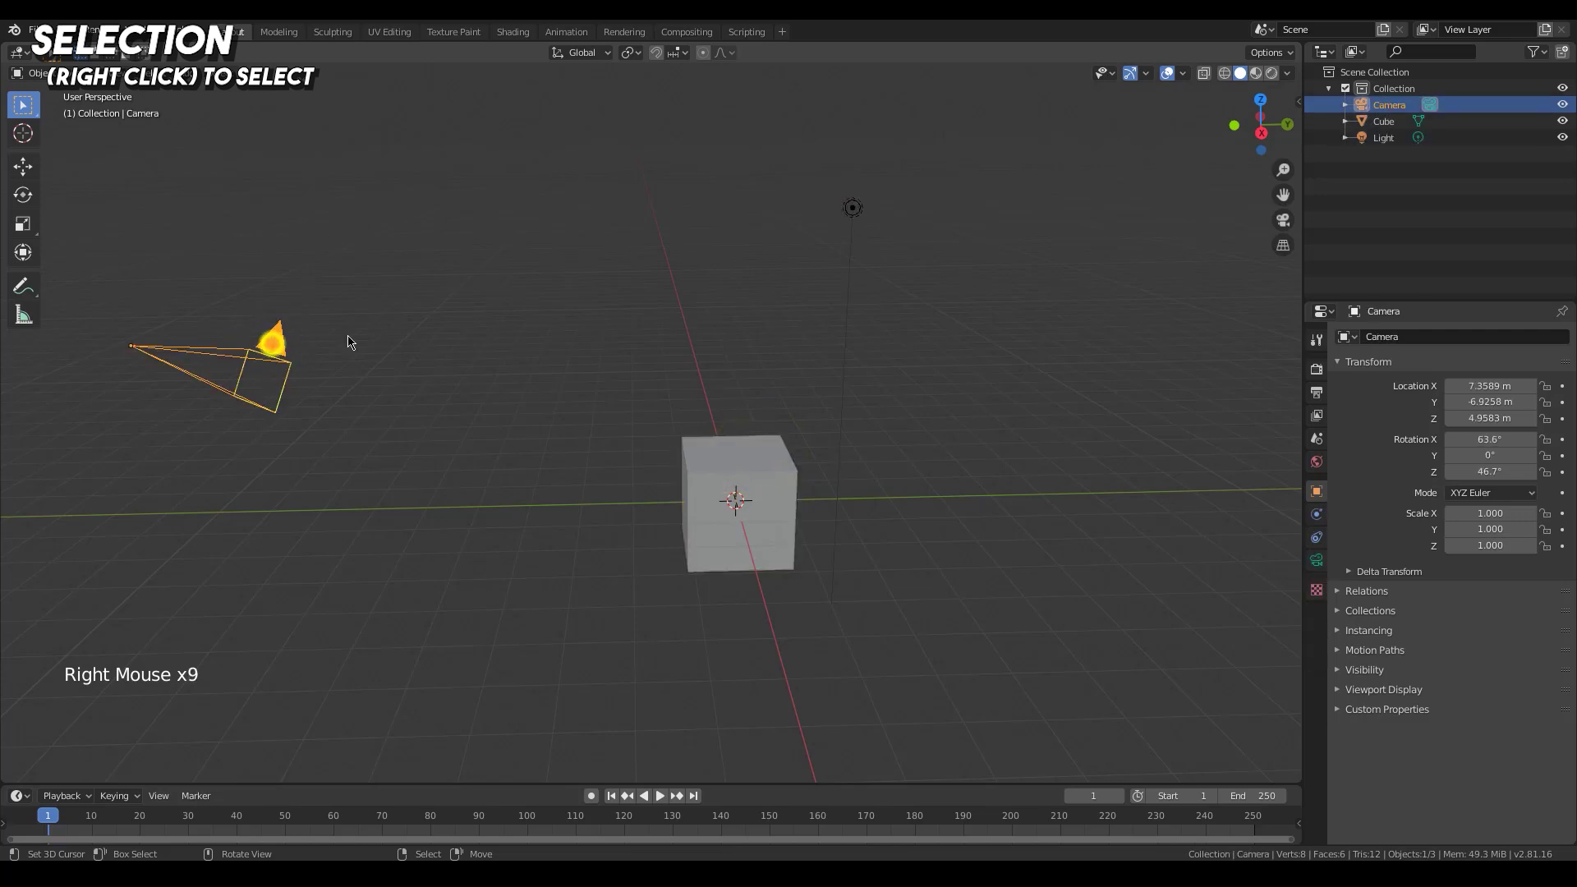
right_click(849, 208)
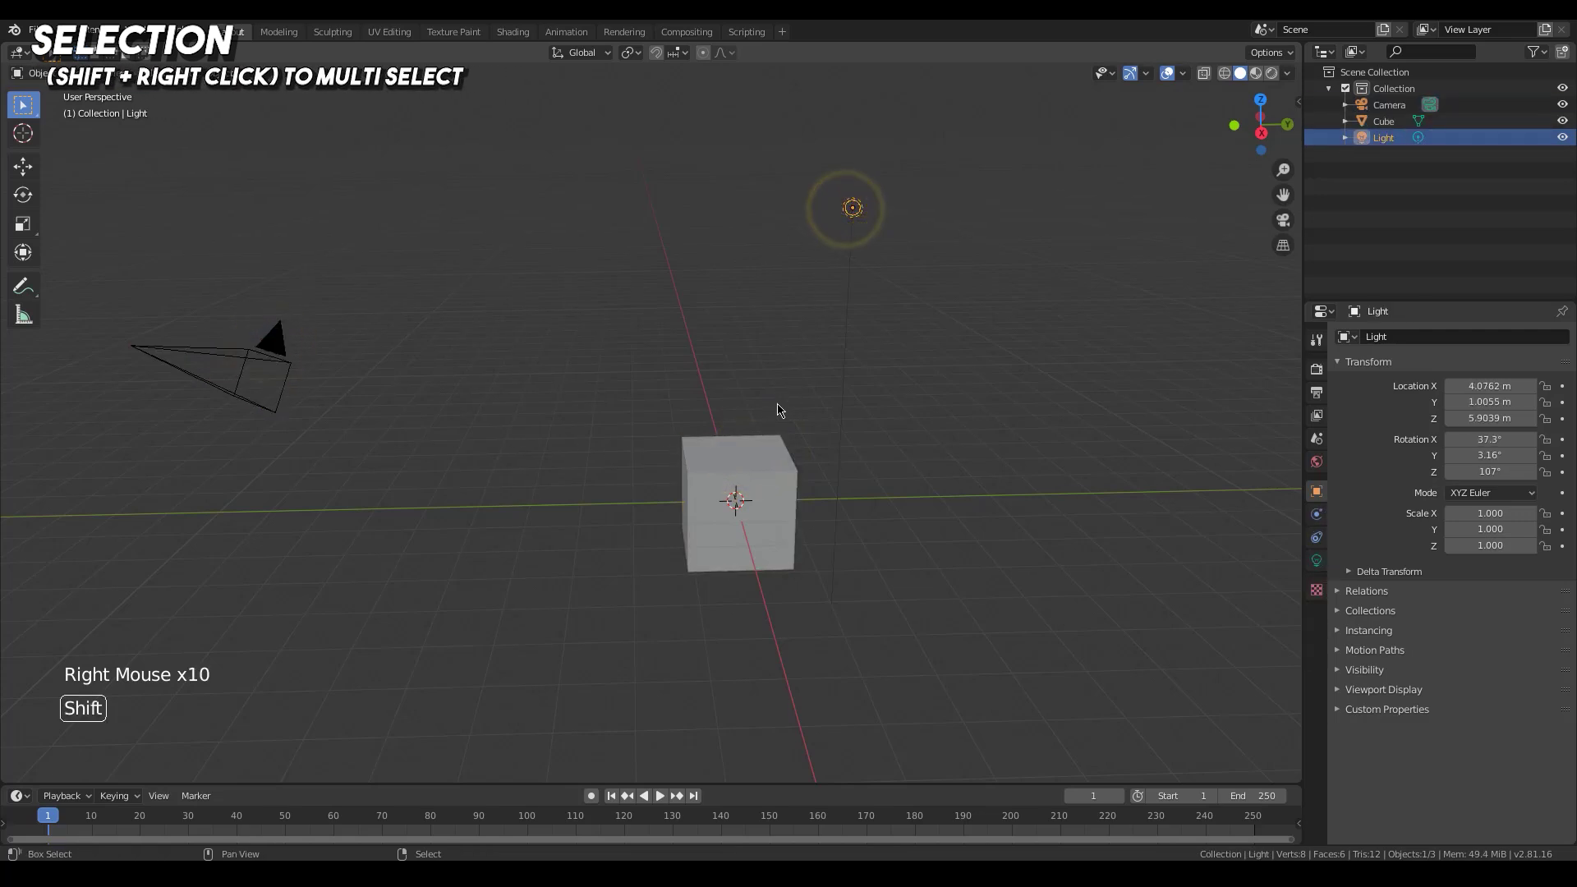
Add the cube and camera to the light's selection, and take the cube back out of the selection
shift+right_click(735, 479)
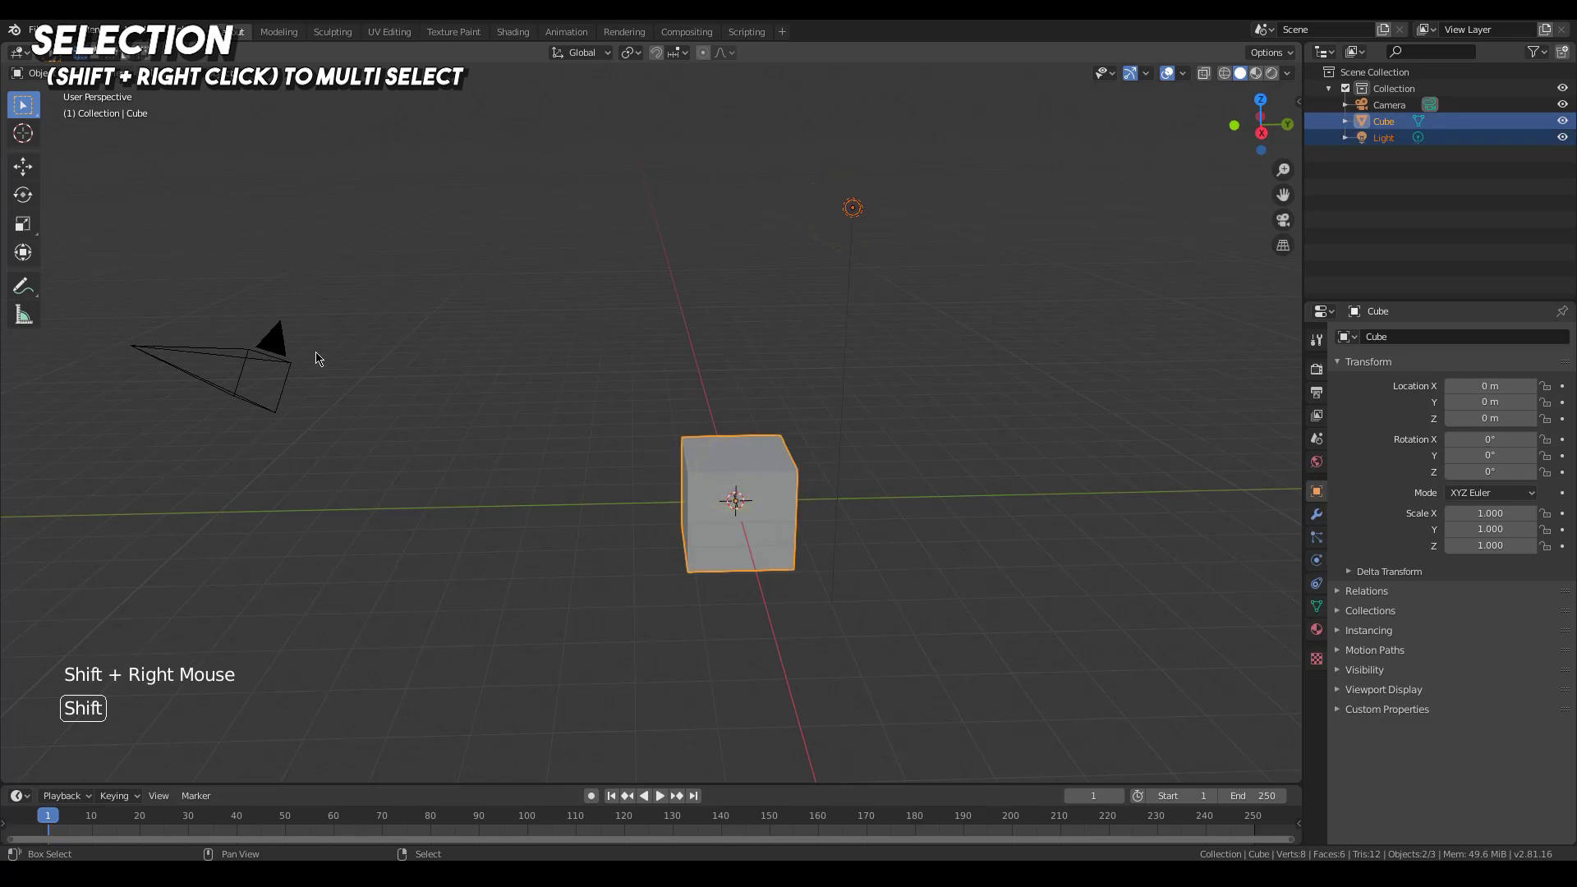
shift+right_click(276, 337)
shift+right_click(718, 483)
shift+right_click(718, 483)
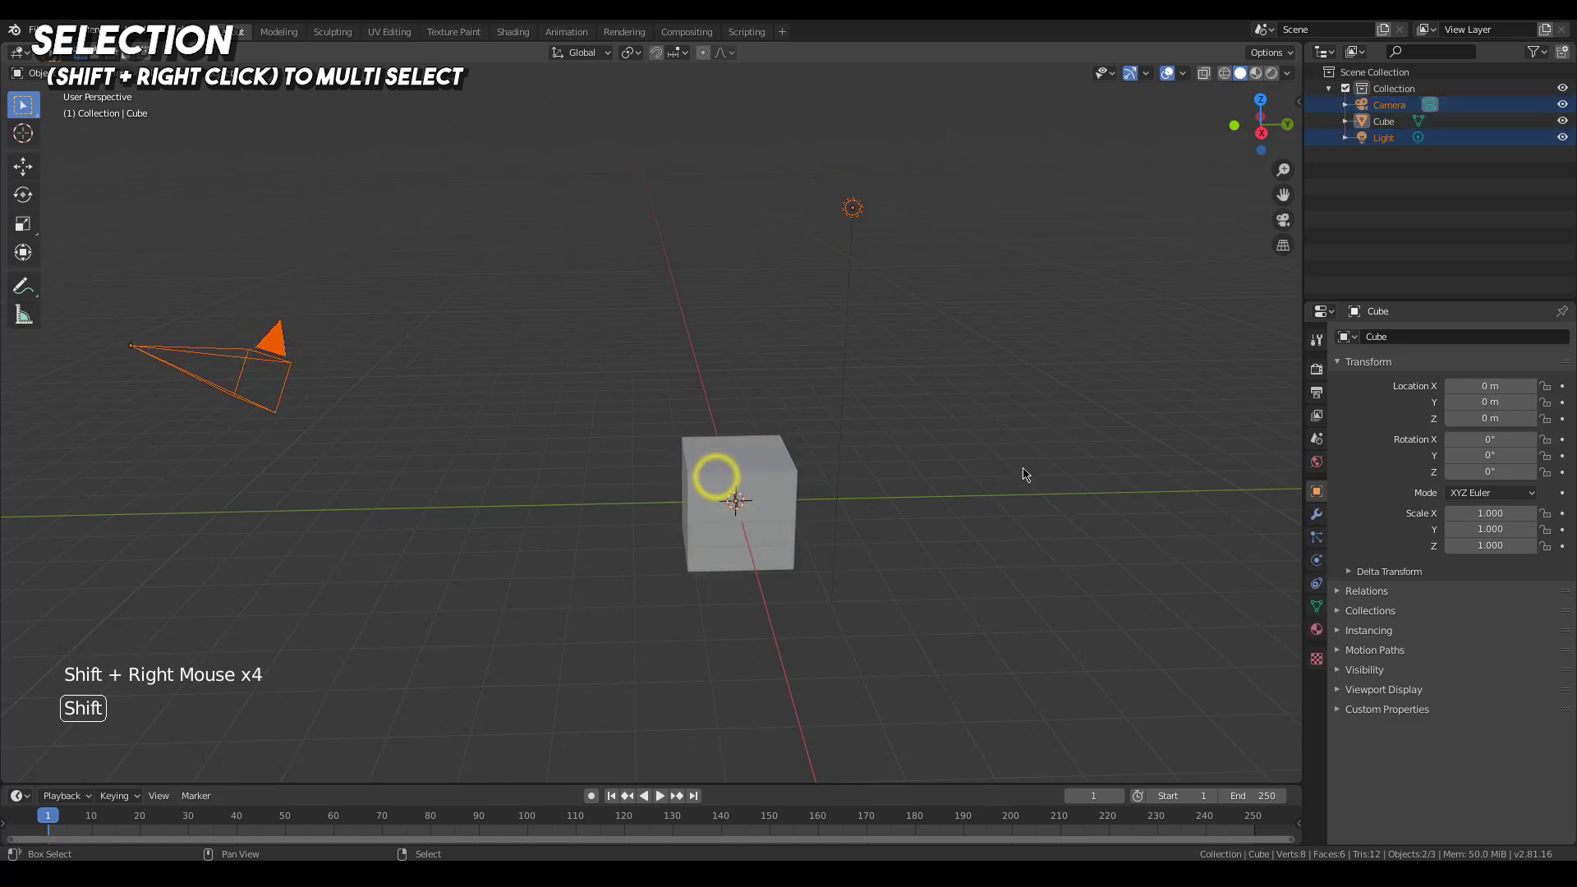
Starting from only the cube selected, box-select the camera, cube and light together and deselect everything
right_click(739, 492)
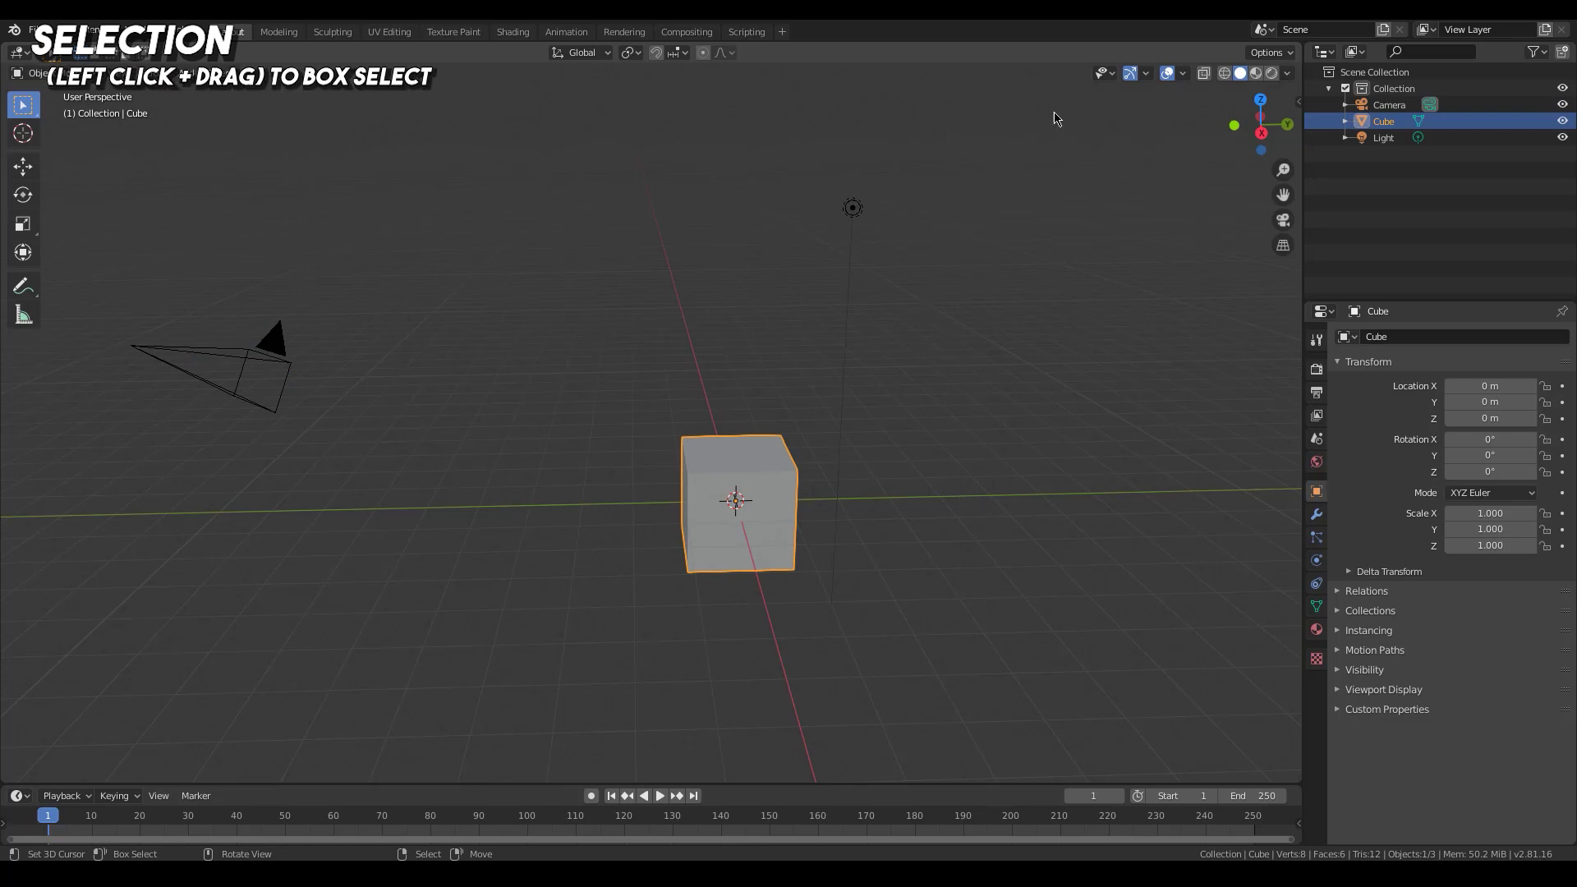
drag(1055, 113, 205, 655)
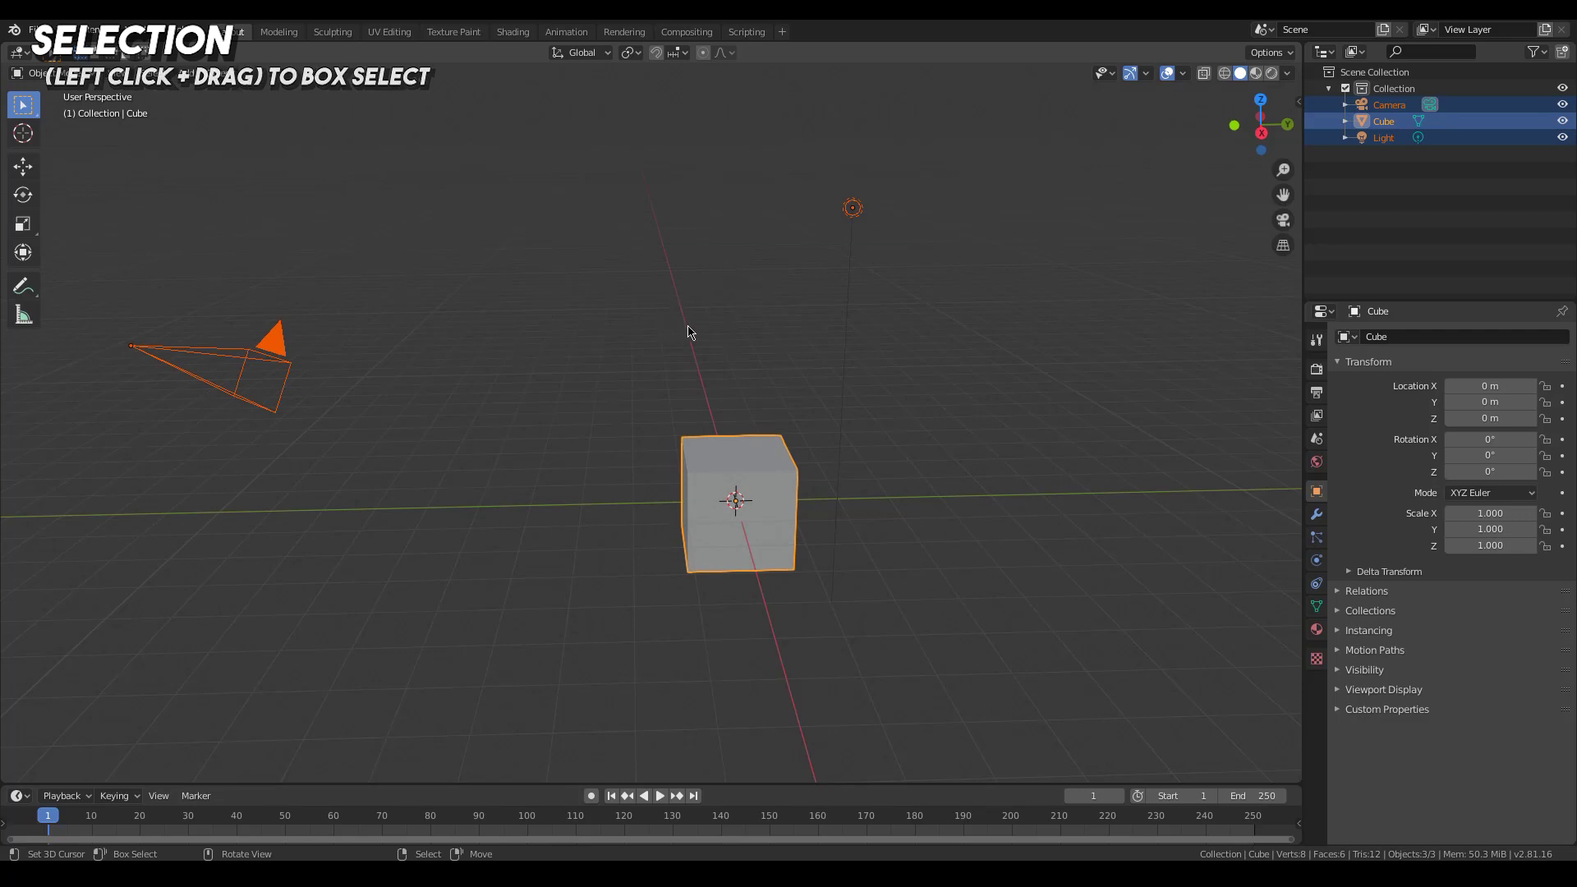
key(a)
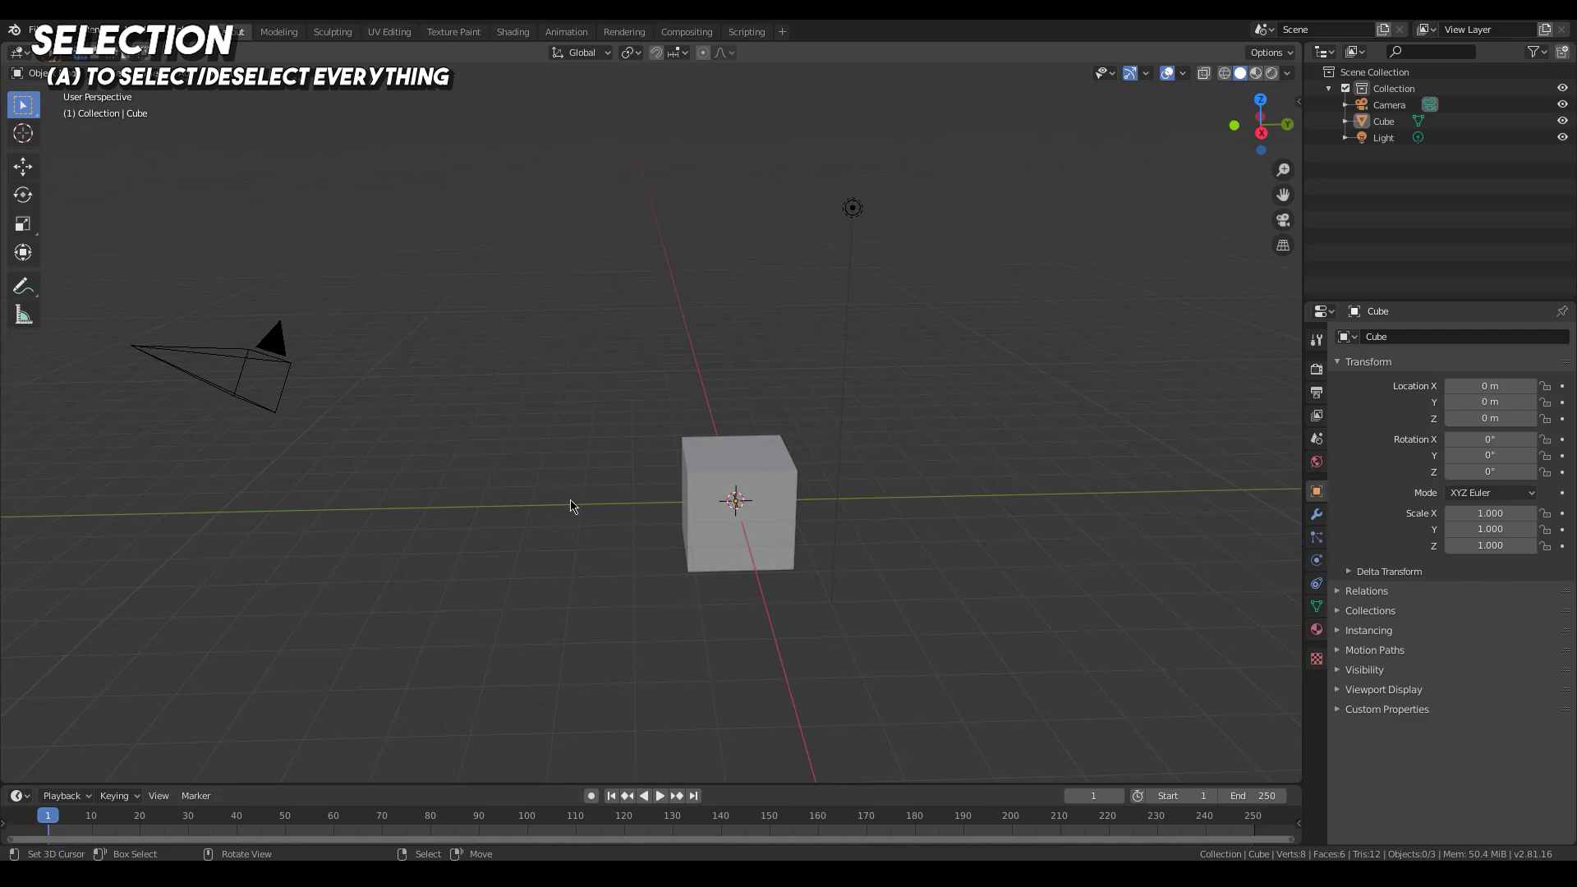
Toggle between selecting and deselecting all objects, selecting the cube alone in between and ending with nothing selected
key(a)
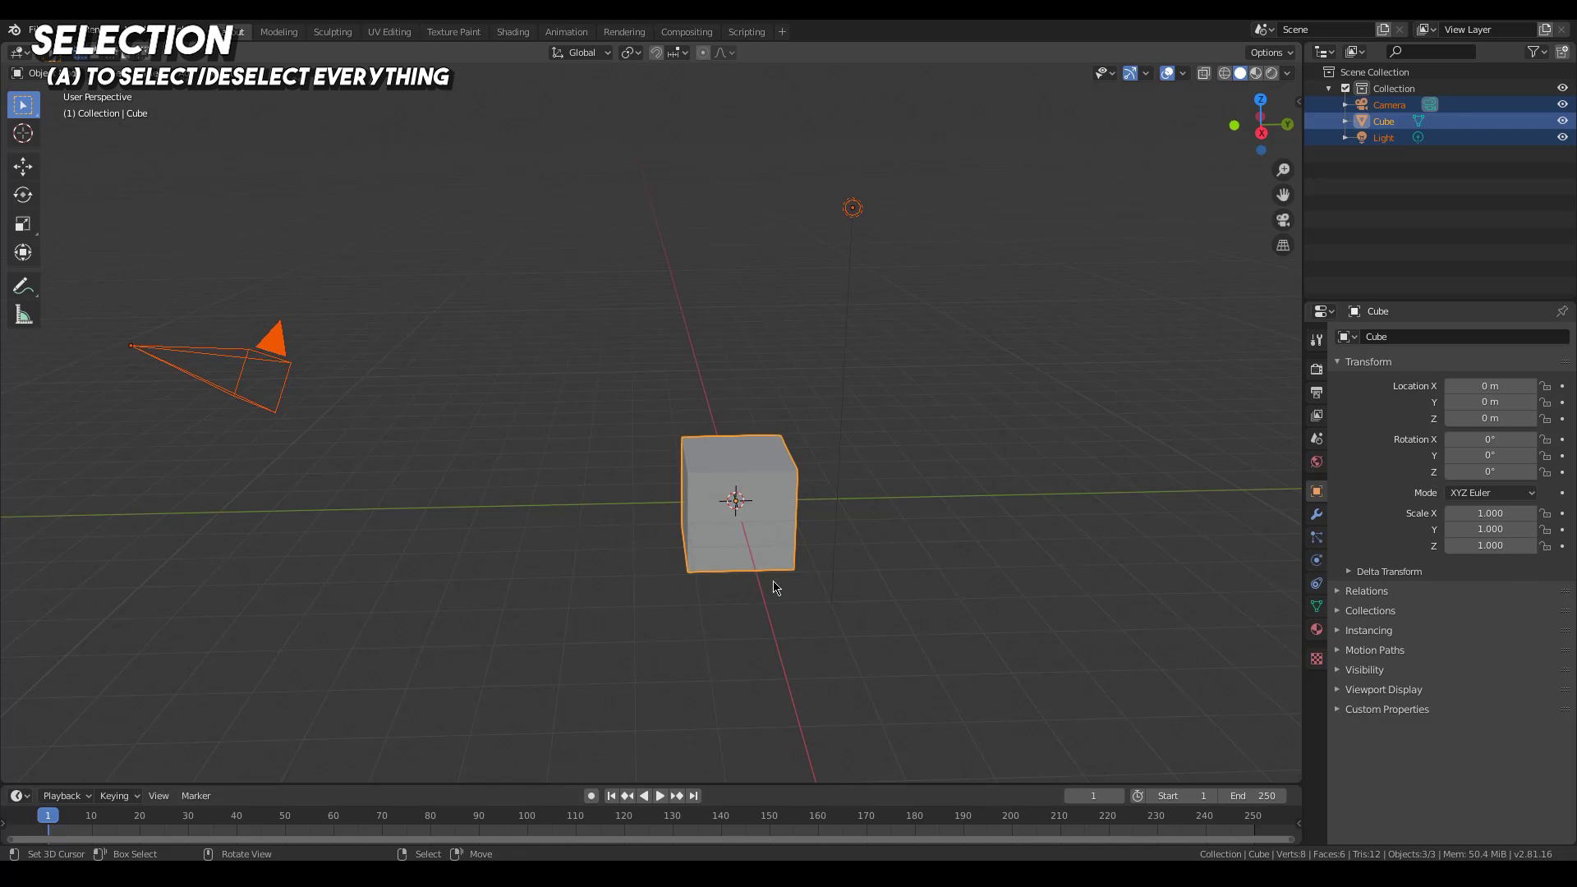
key(a)
right_click(700, 493)
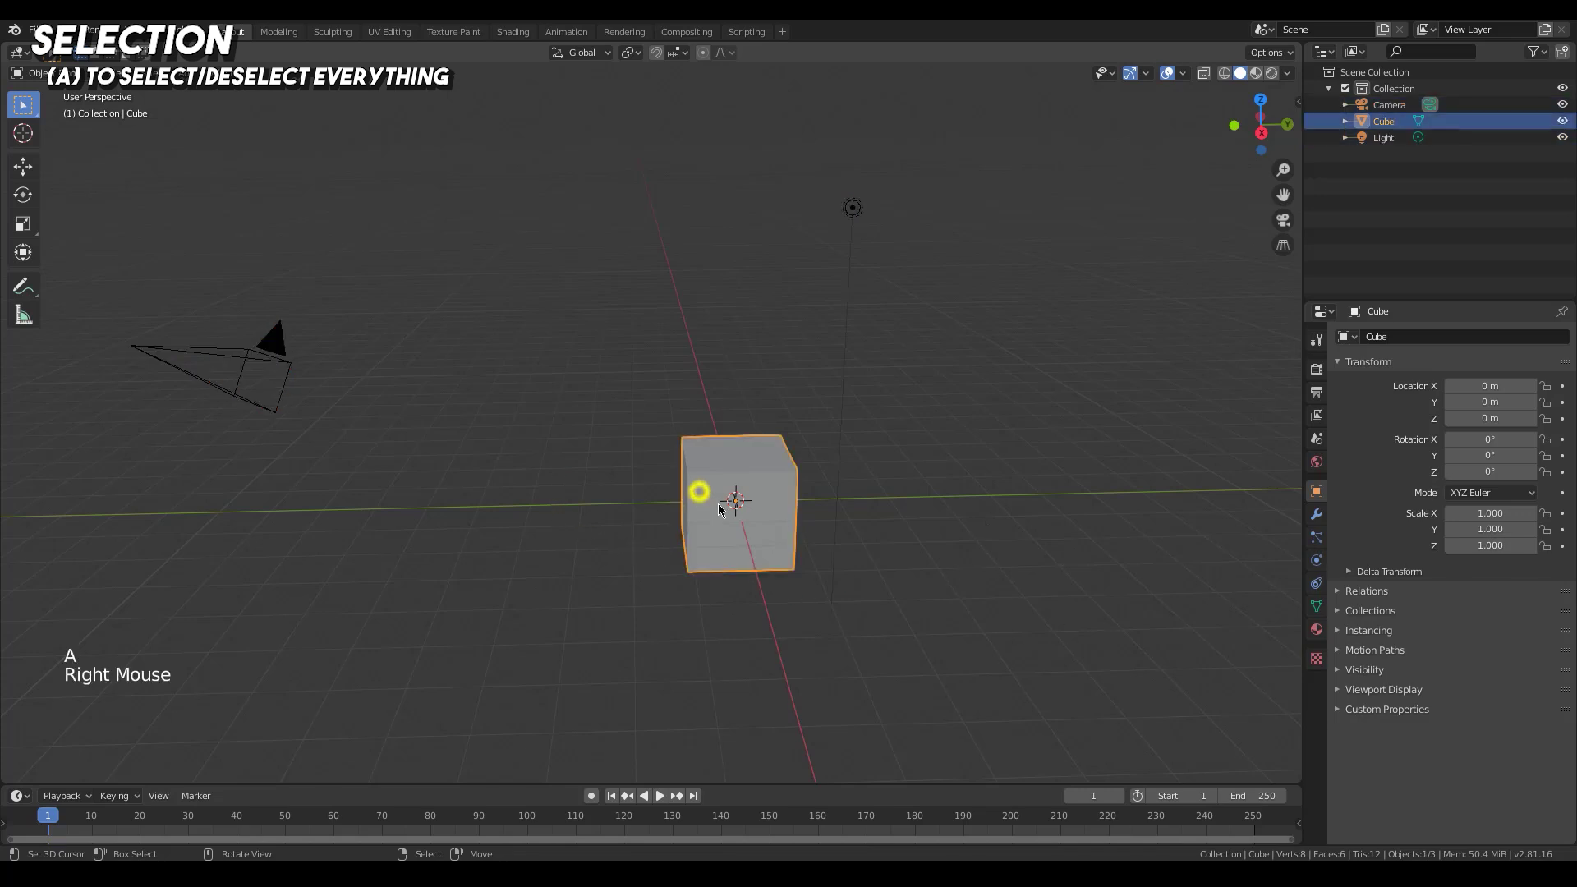
key(a)
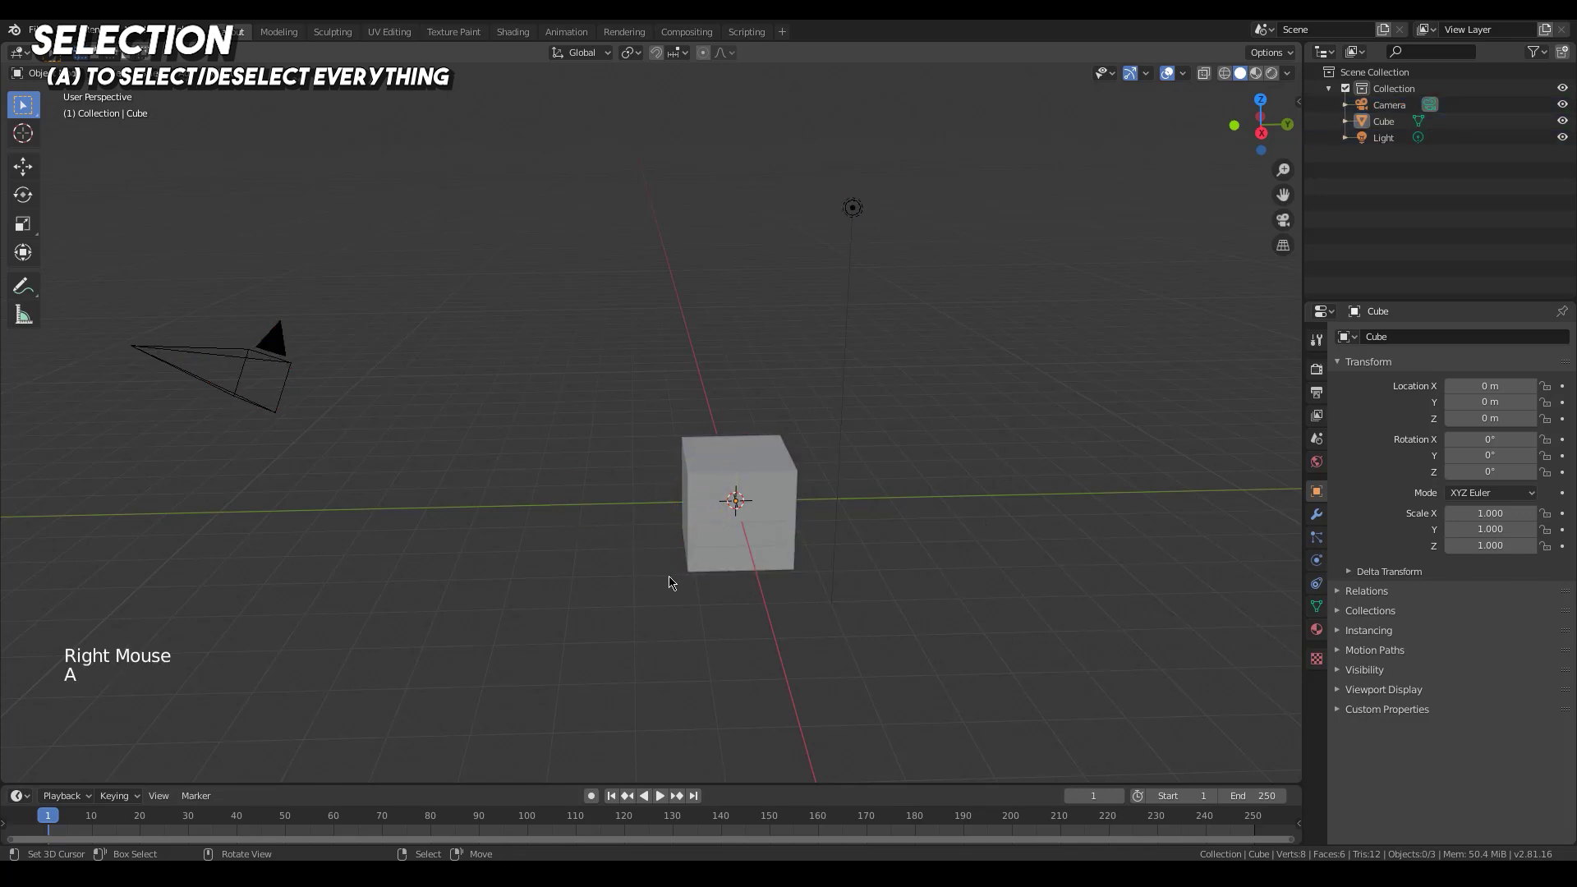
key(a)
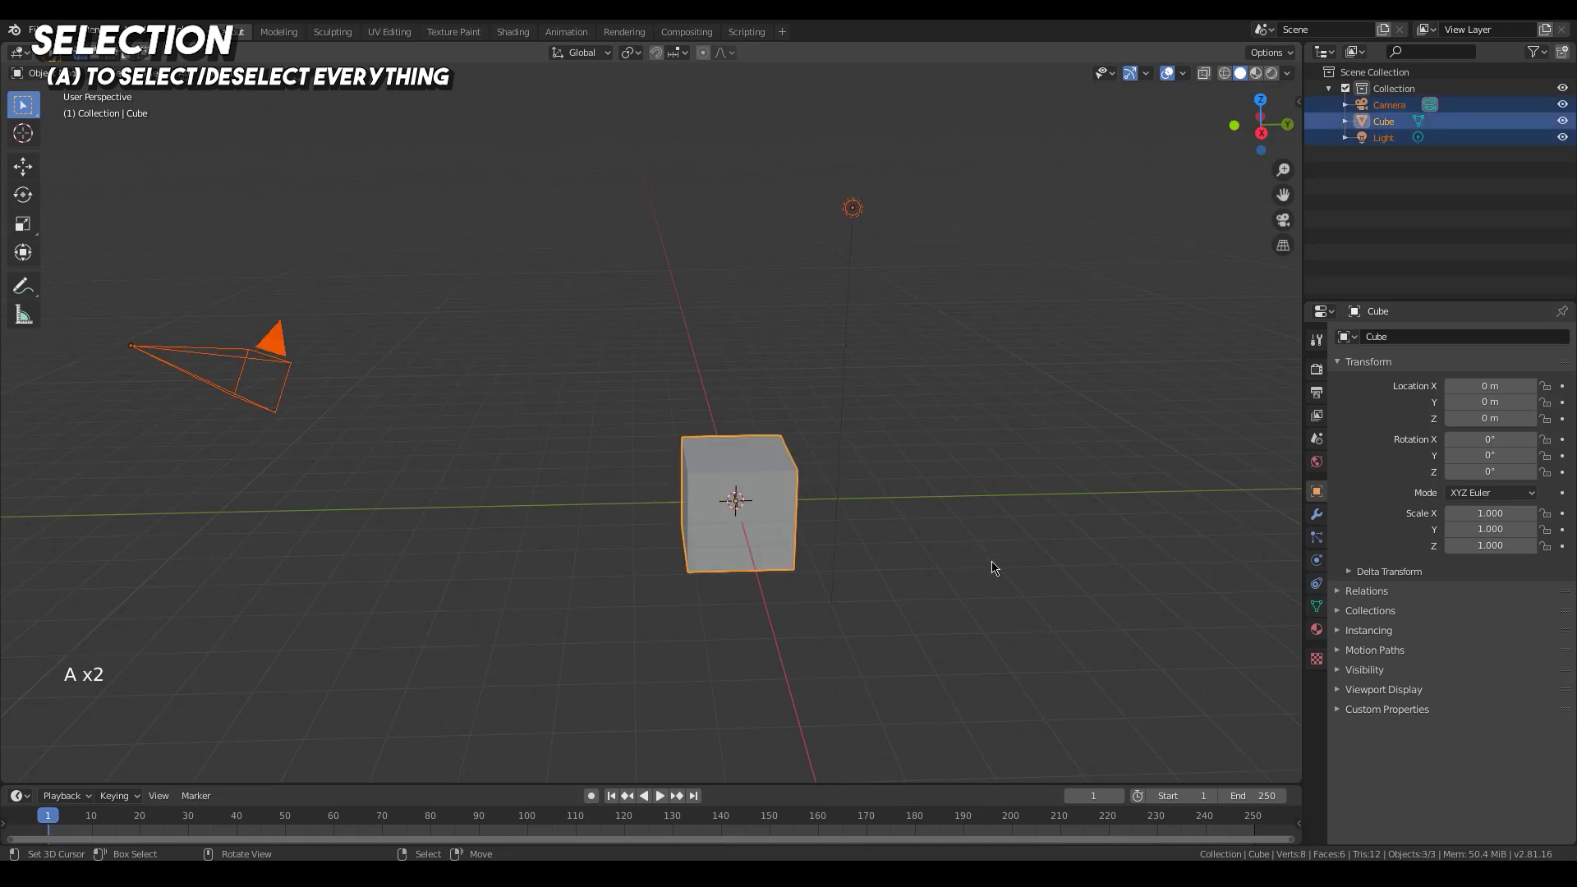
key(a)
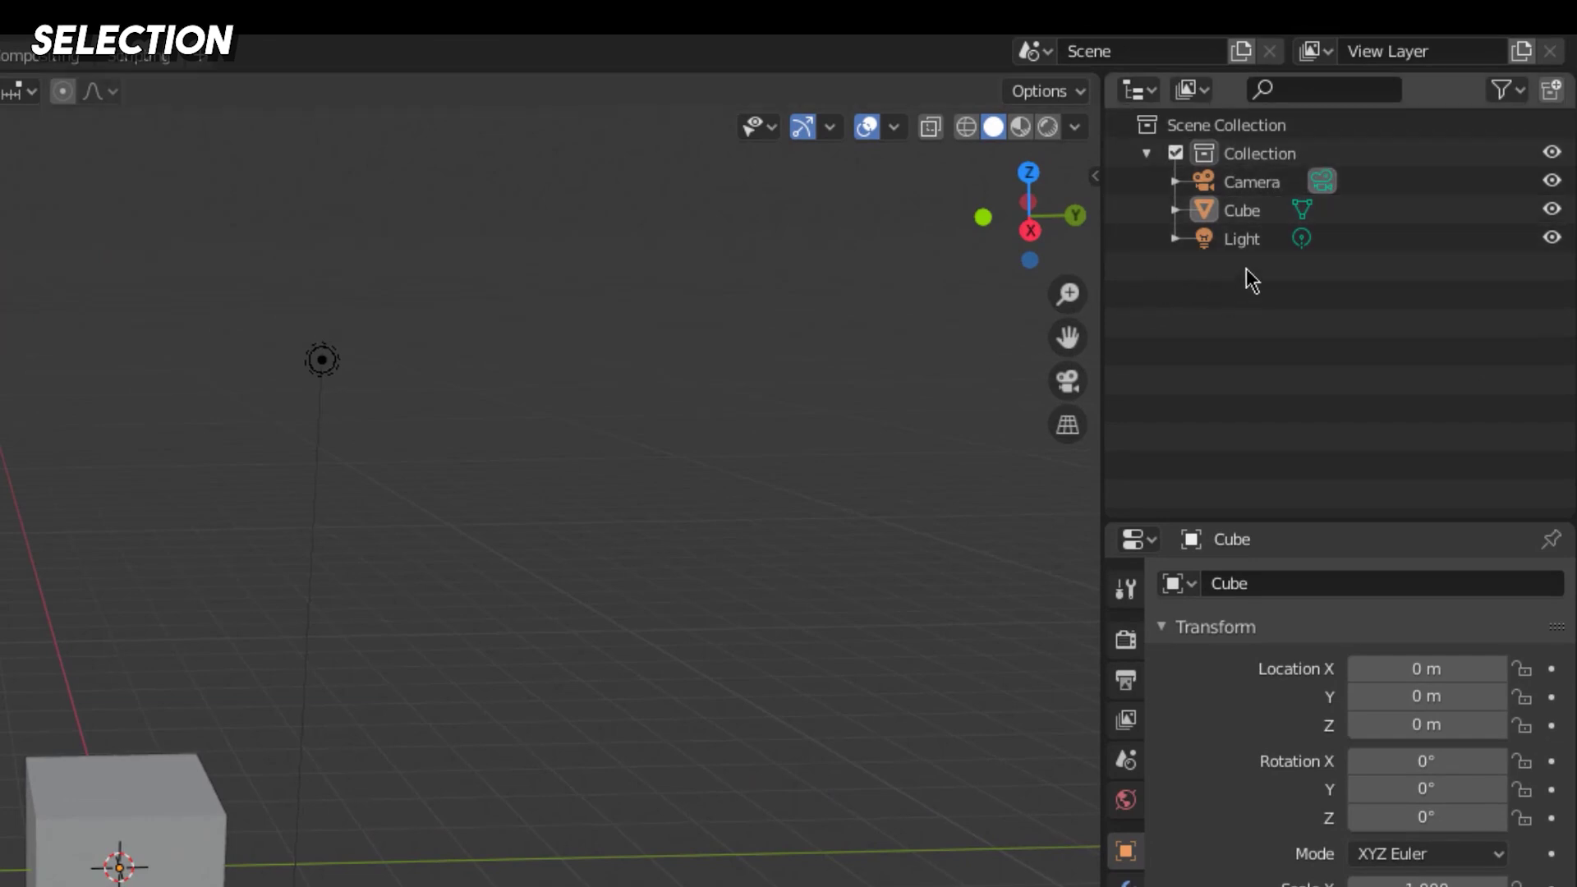
Select the cube, camera and light one at a time in the scene collection hierarchy, and clear the selection
click(1244, 247)
click(1249, 211)
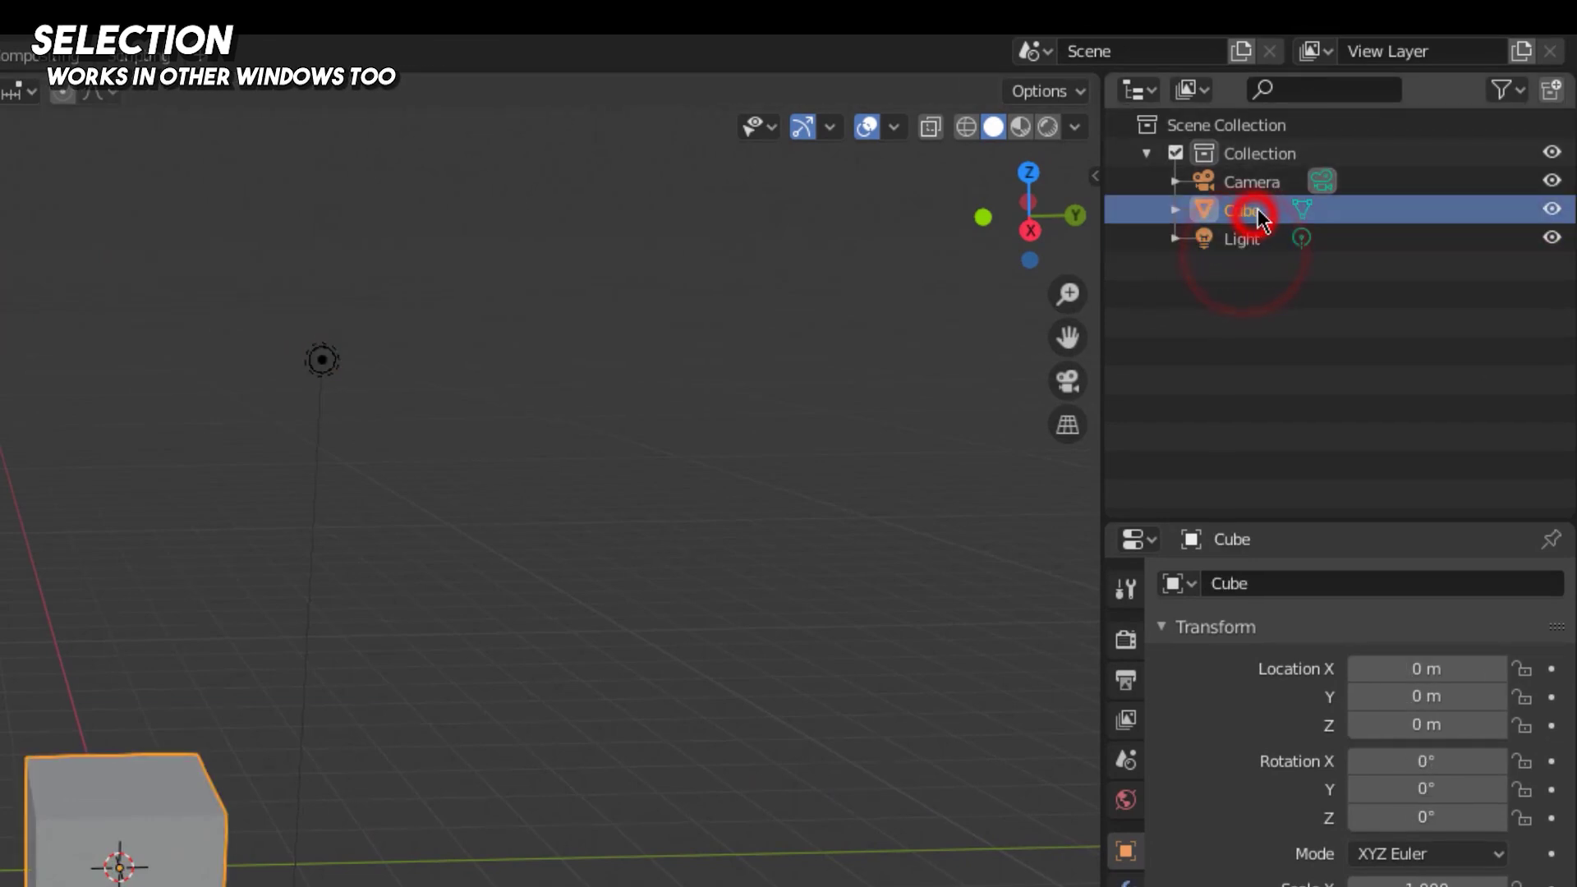
click(1255, 182)
click(1238, 238)
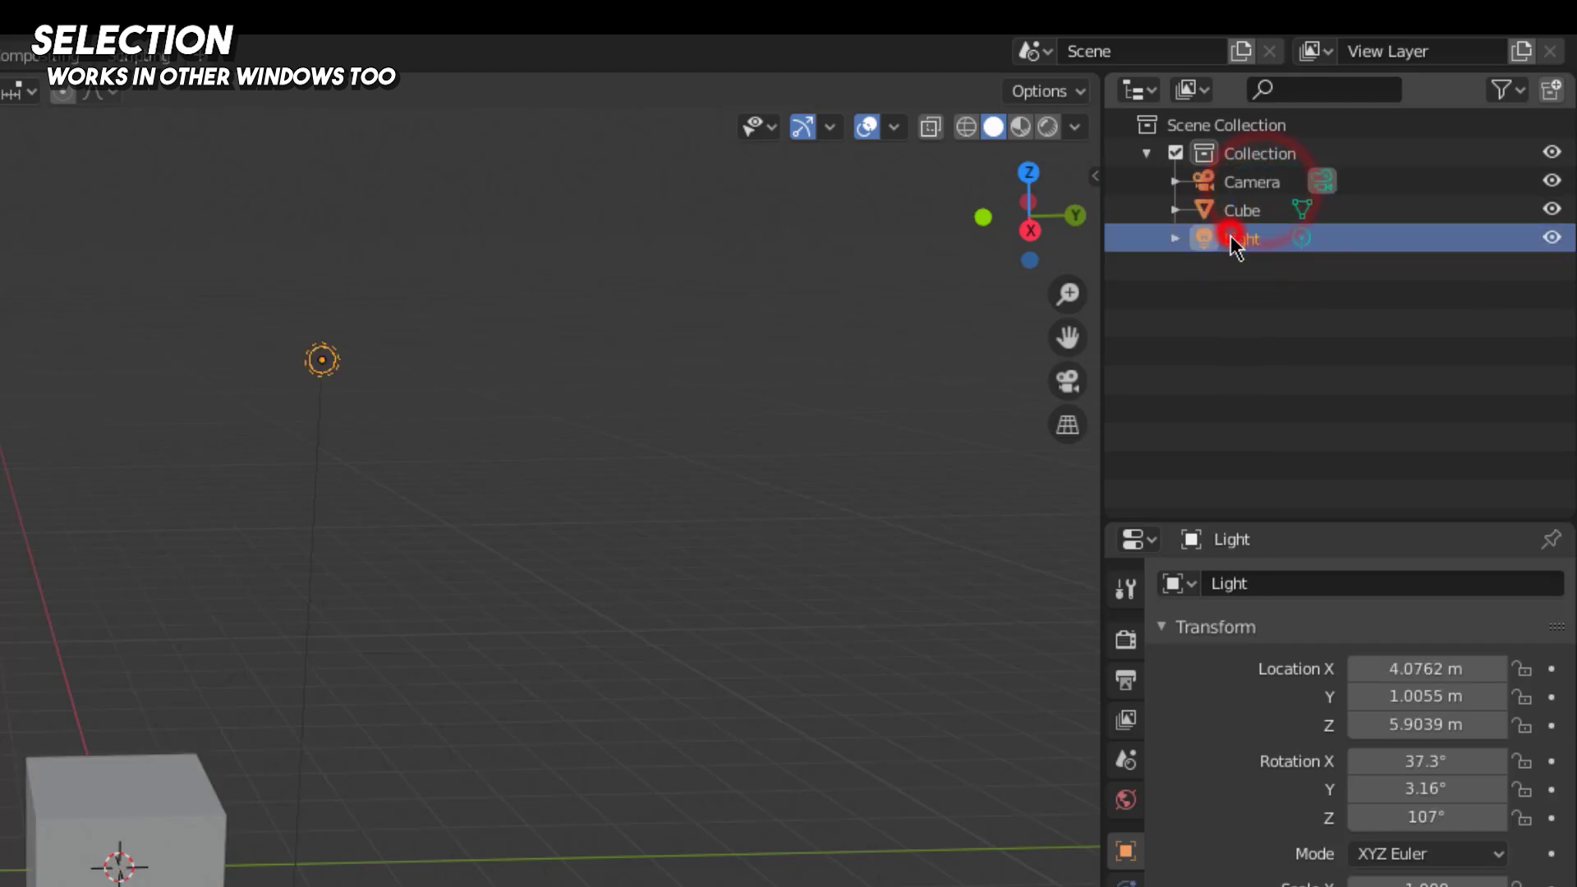
click(1257, 283)
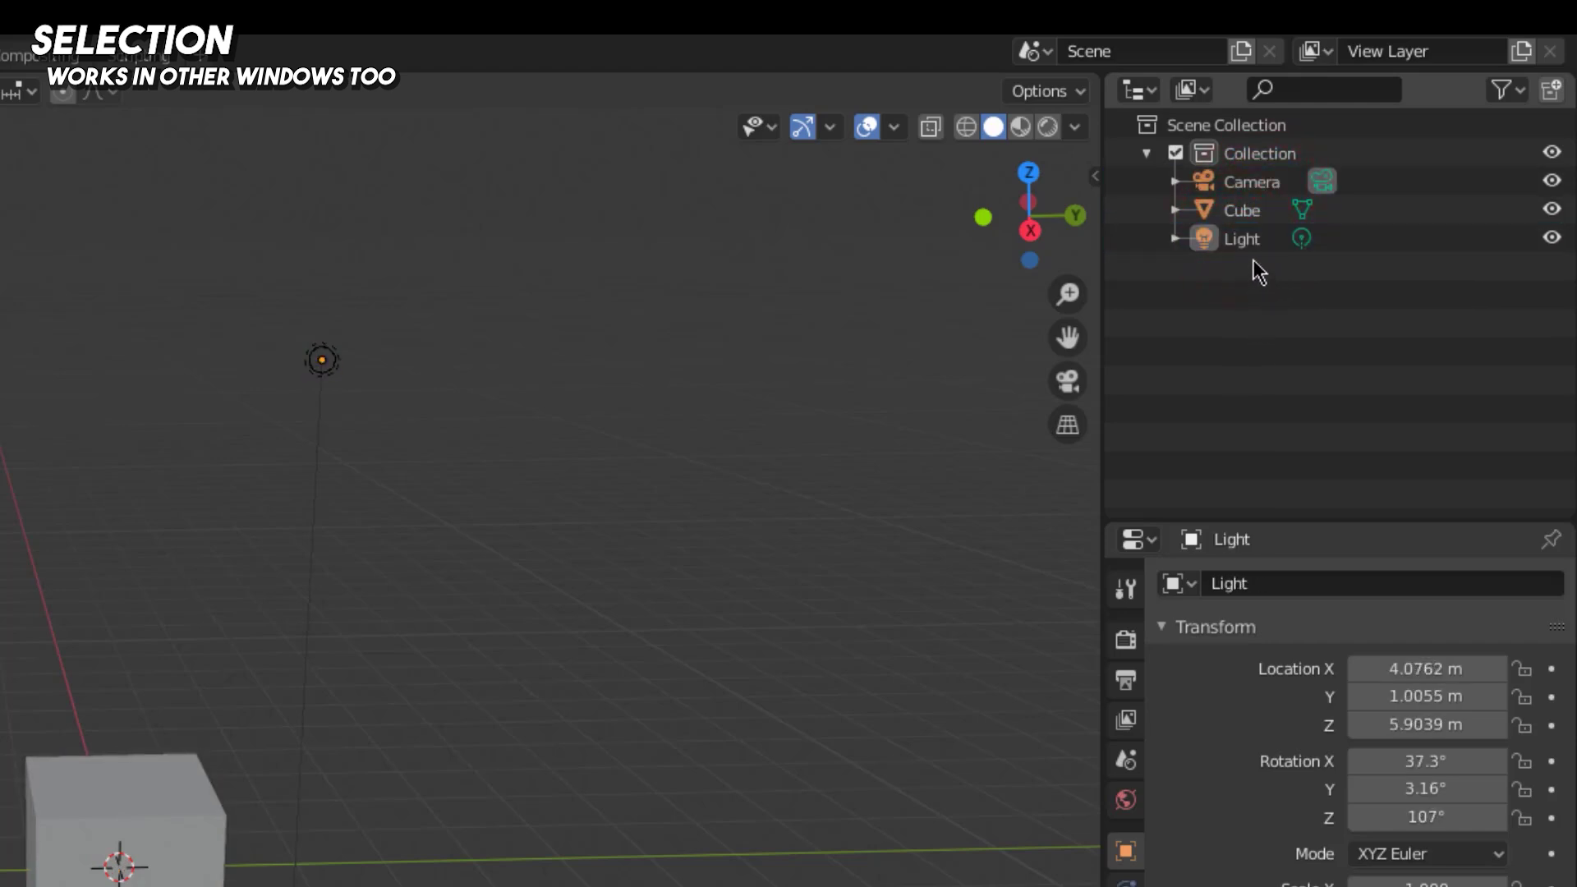
Select all and deselect all entries in the scene collection hierarchy, box-select all three objects, and clear the selection
key(a)
key(alt+a)
key(a)
key(alt+a)
drag(1289, 314, 1199, 184)
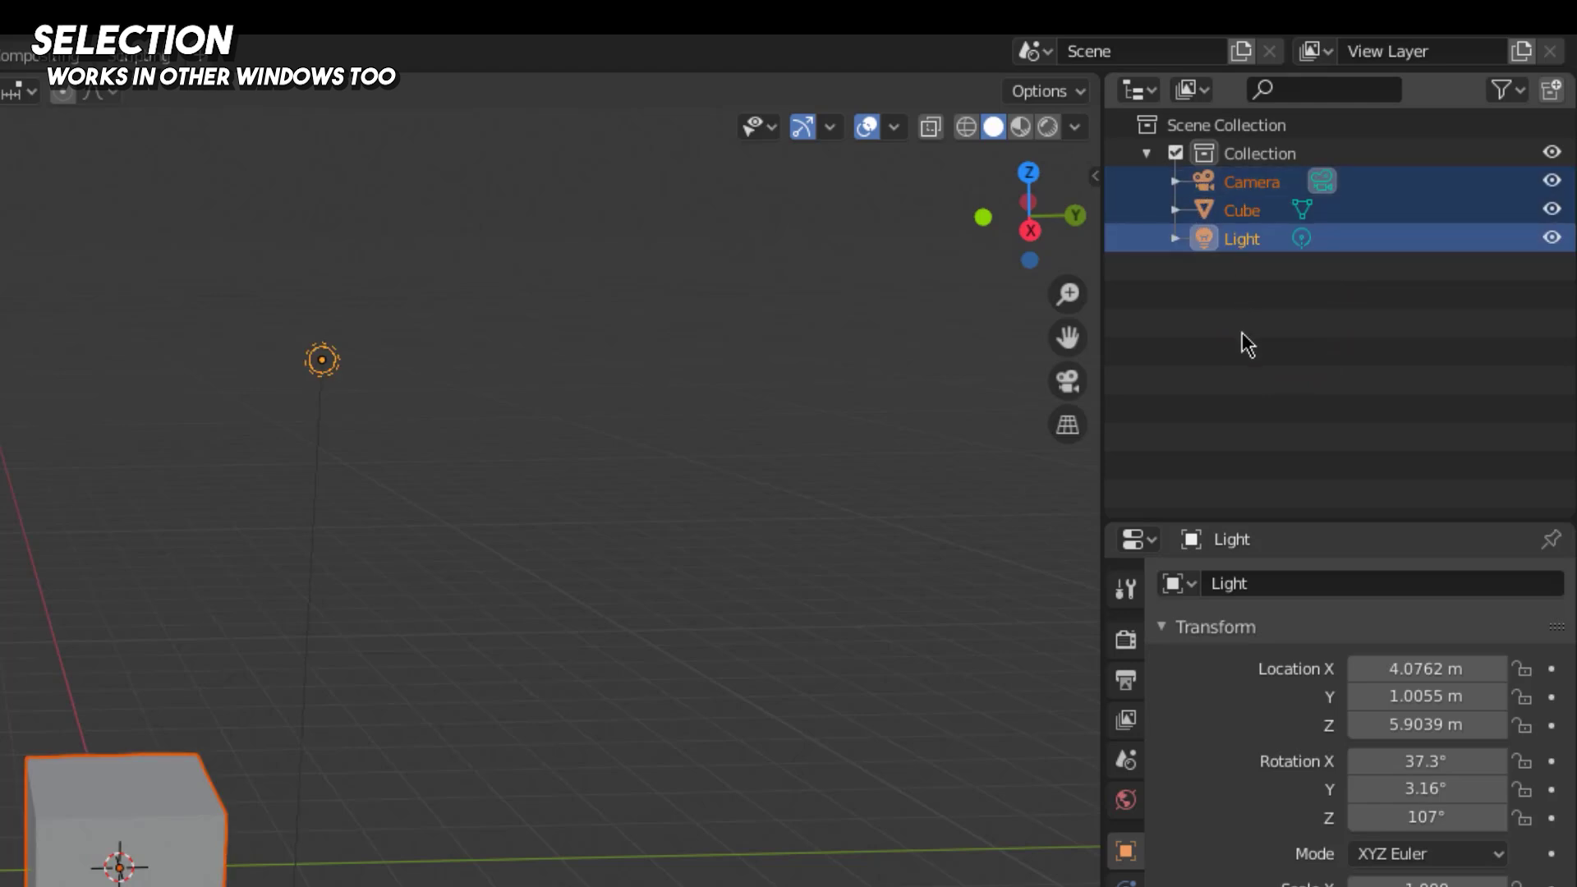
click(1248, 338)
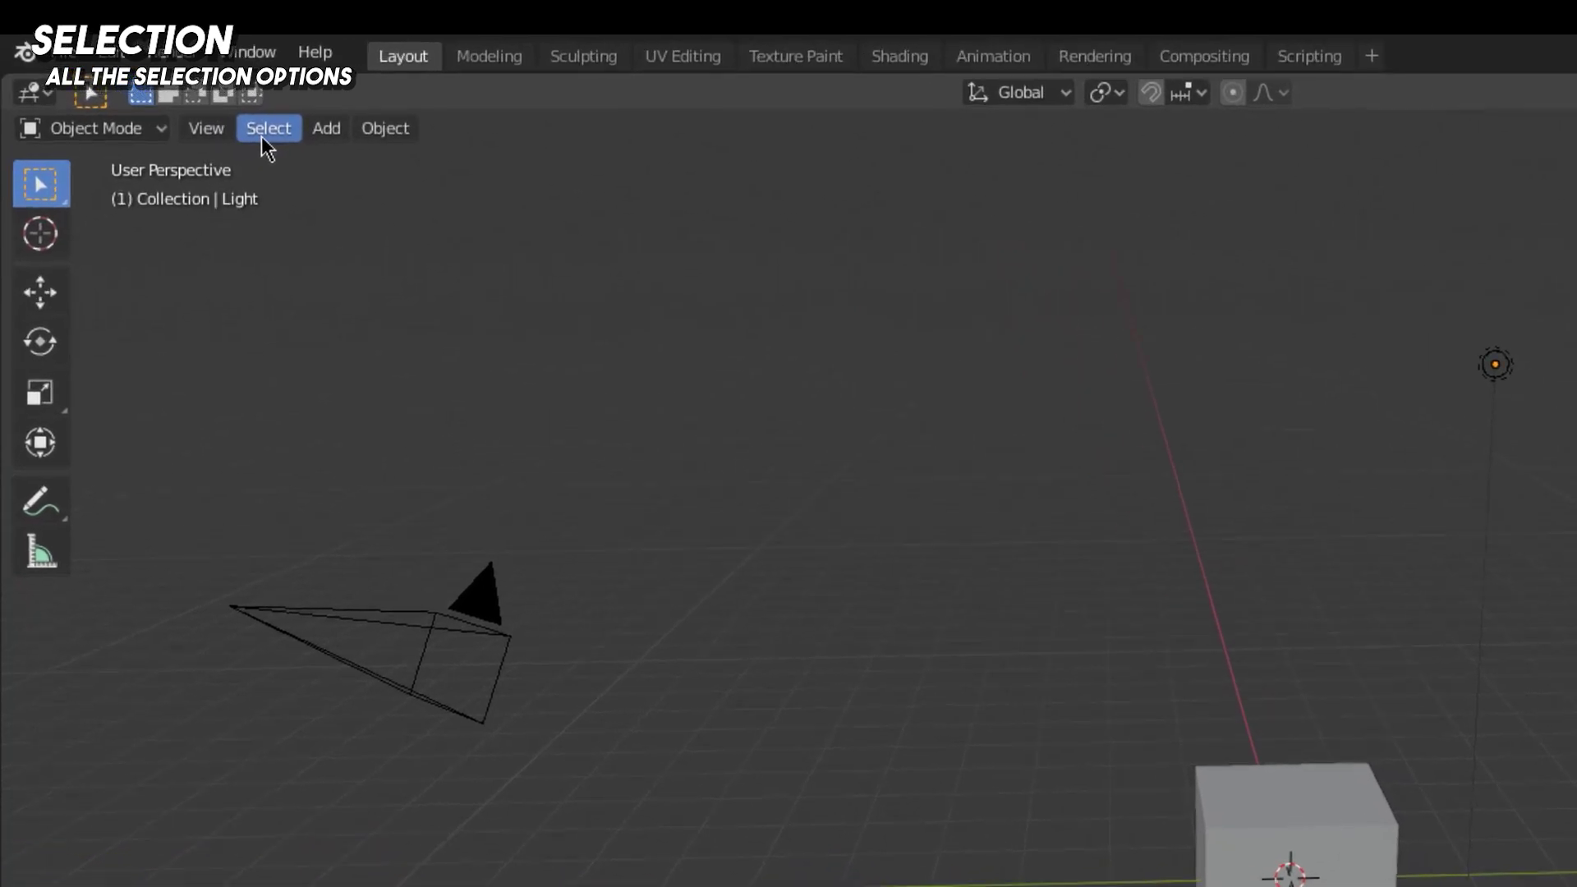
Use Circle Select to select the light and cube in the viewport, and deselect everything
click(286, 144)
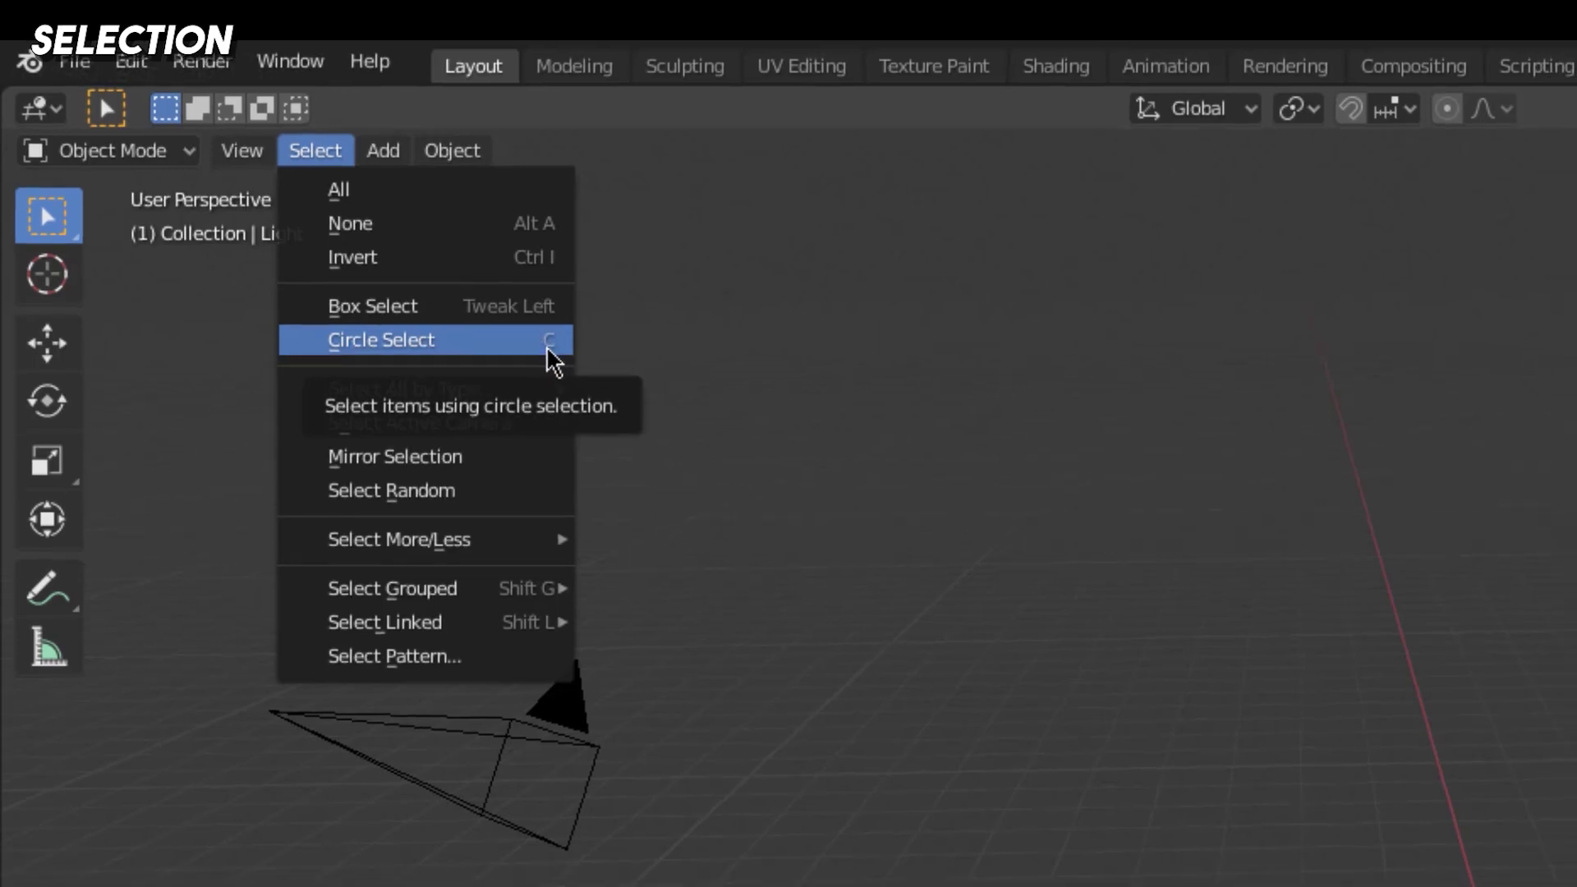
key(c)
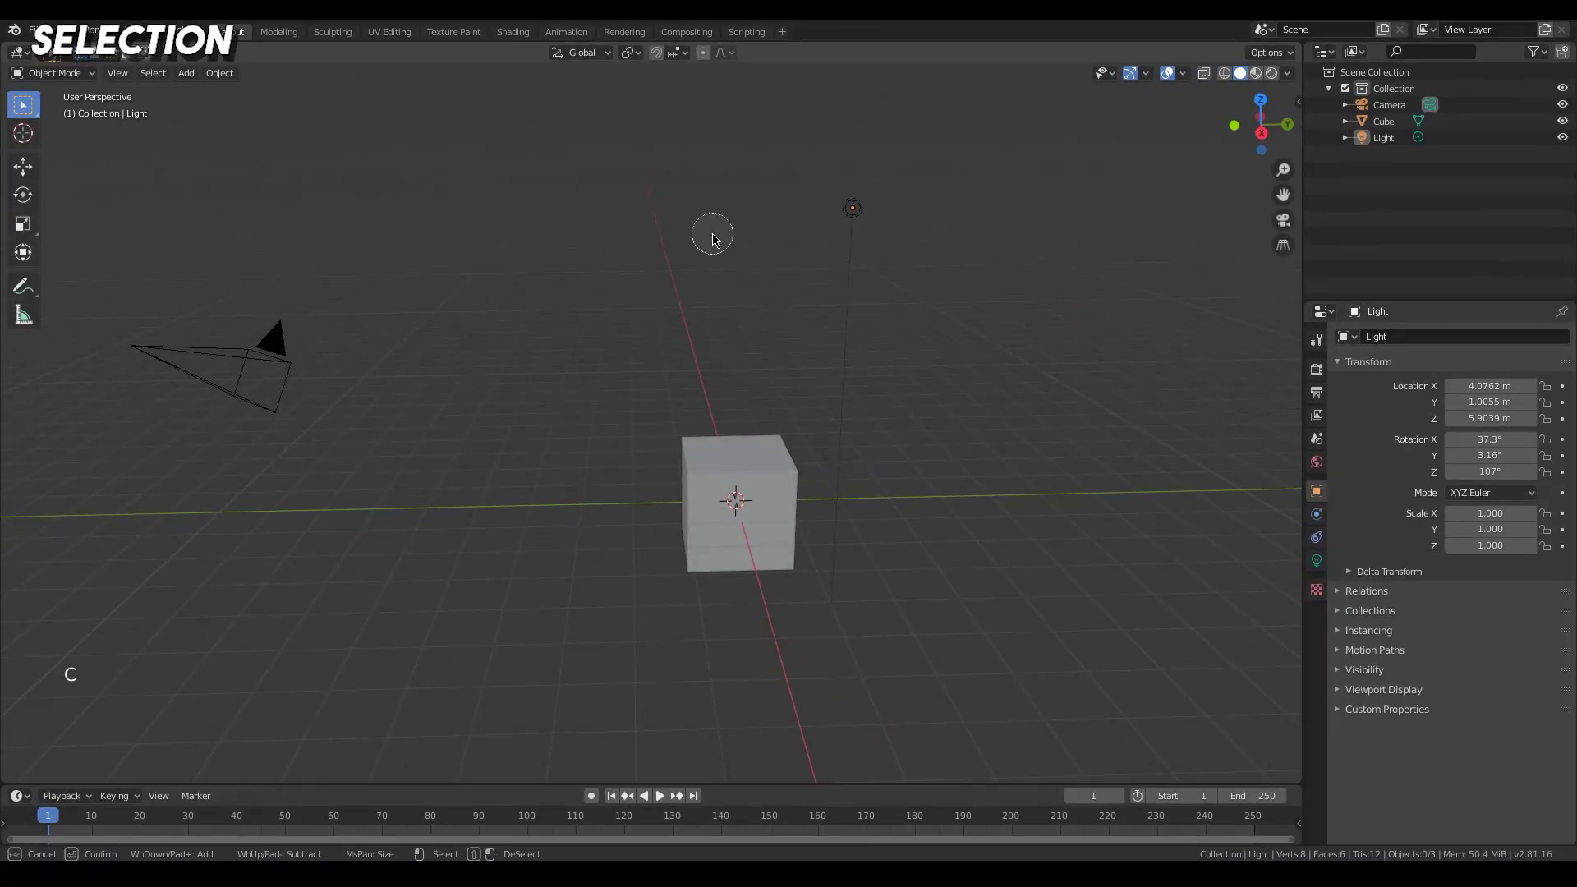
mouse_move(712, 236)
mouse_down()
mouse_move(759, 197)
mouse_move(831, 187)
mouse_move(867, 205)
mouse_move(726, 358)
mouse_move(726, 457)
mouse_move(597, 526)
mouse_up()
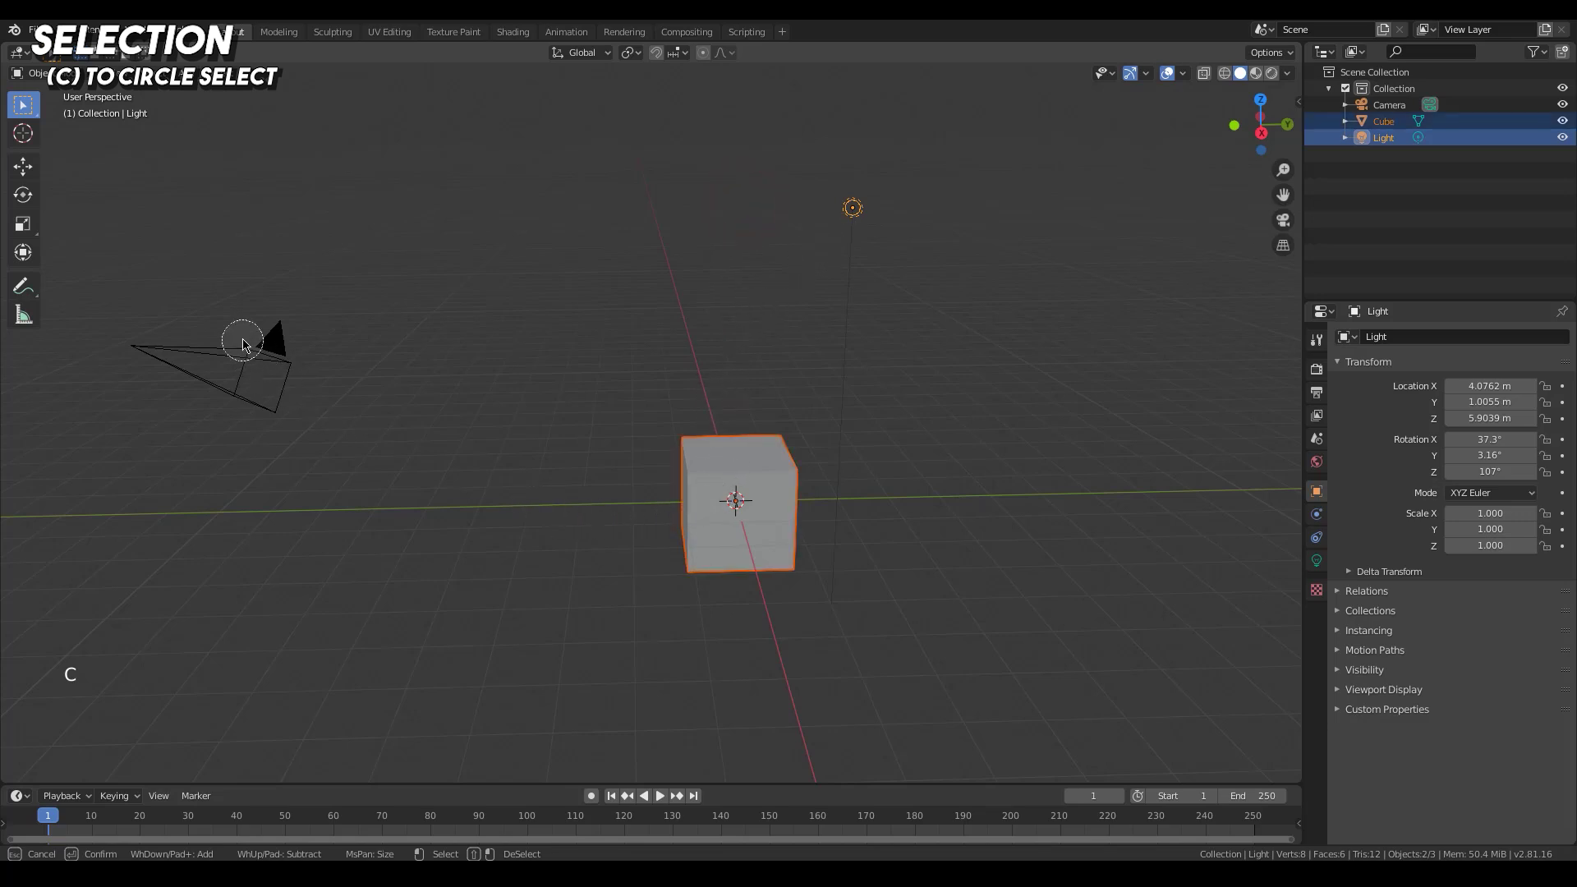
key(Escape)
key(alt+a)
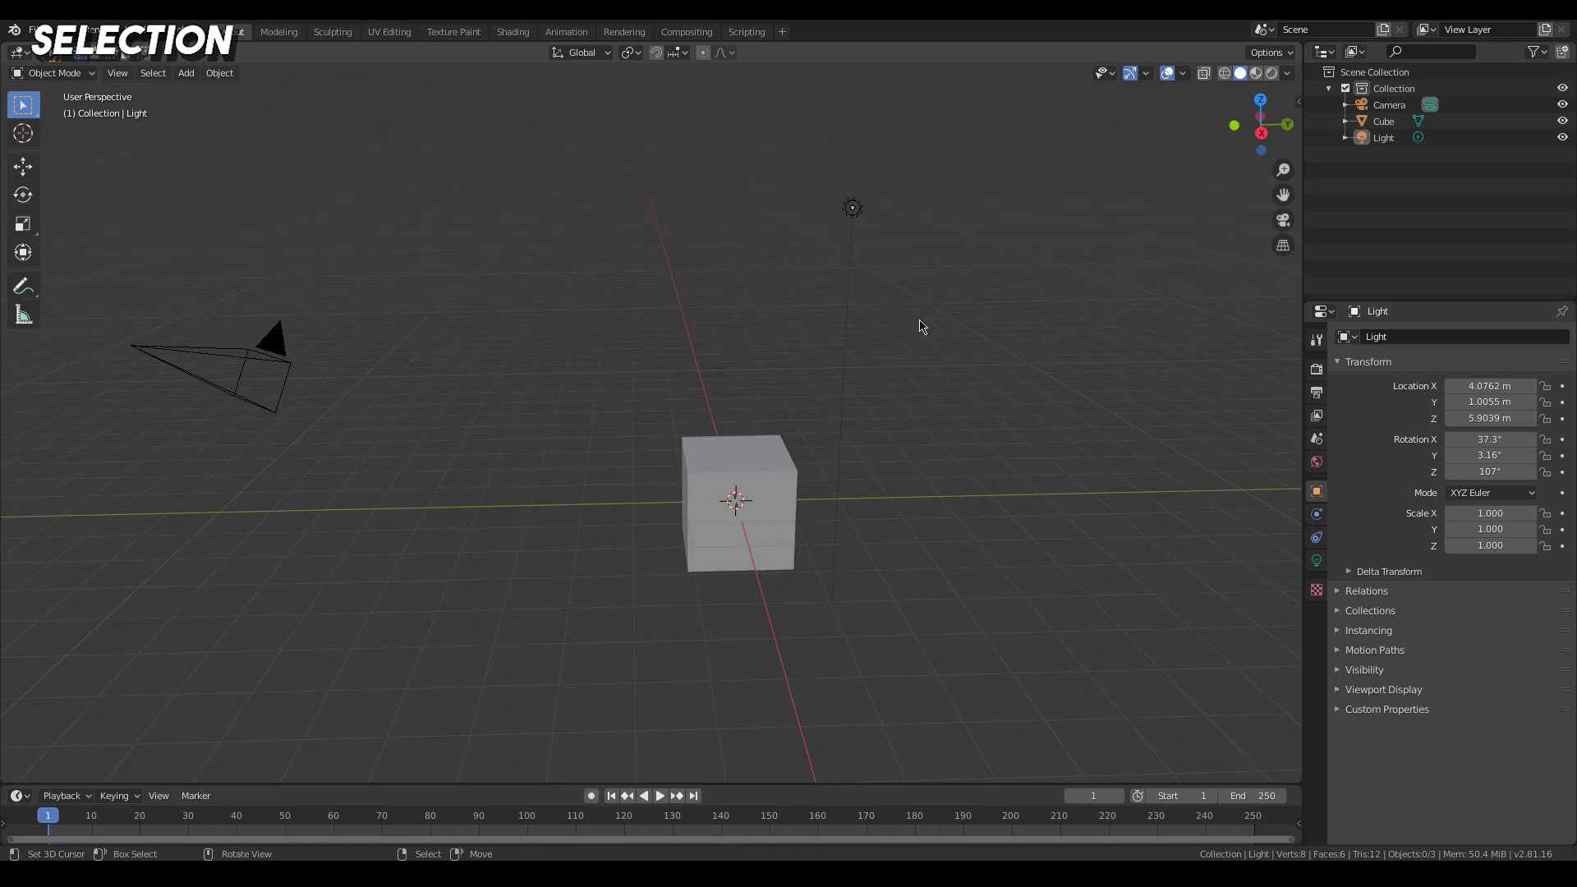
Select the cube in the viewport and frame the view on it with the surrounding scene in sight
middle_drag(1172, 337, 704, 317)
right_click(645, 457)
key(KP_Decimal)
scroll(766, 307, down, 2)
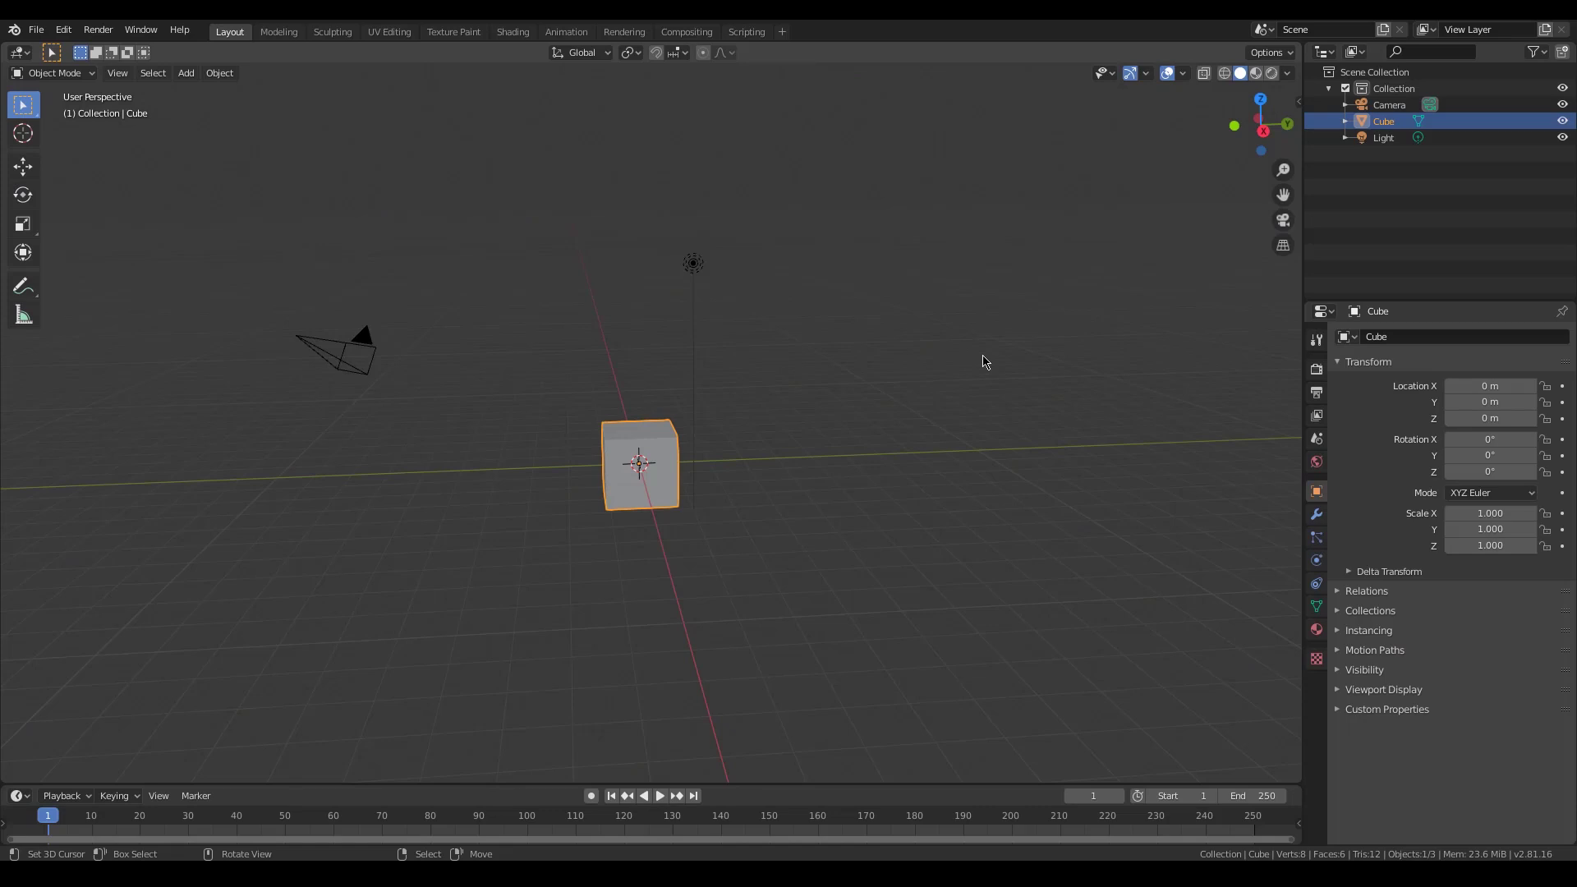
Orbit, zoom and pan the viewport to examine the scene from different angles and from far away
middle_drag(982, 359, 1021, 443)
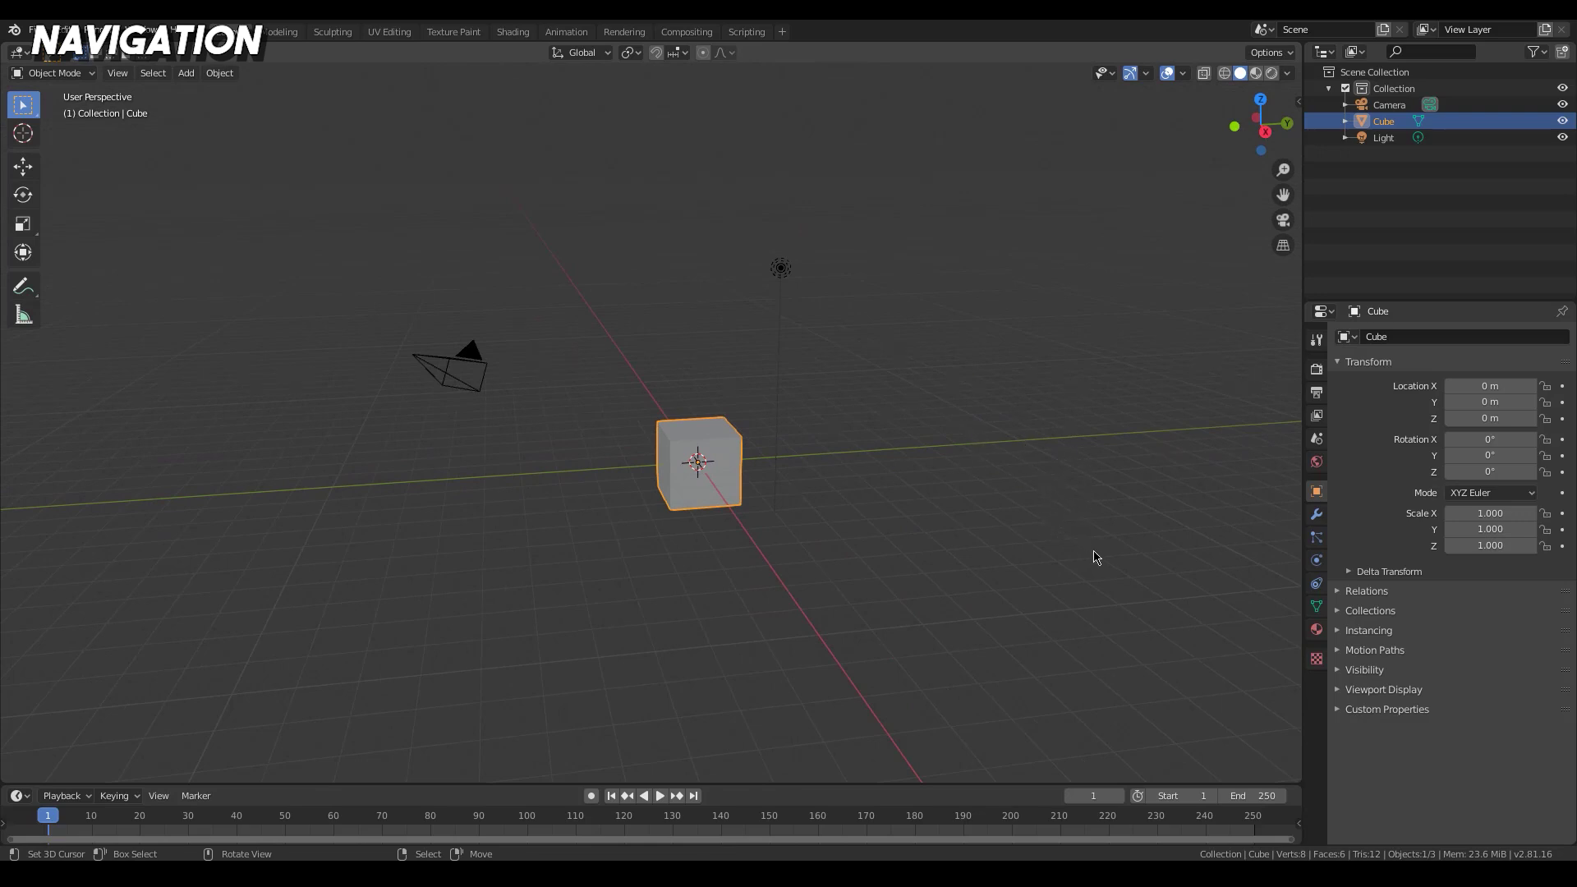
middle_drag(1136, 569, 672, 535)
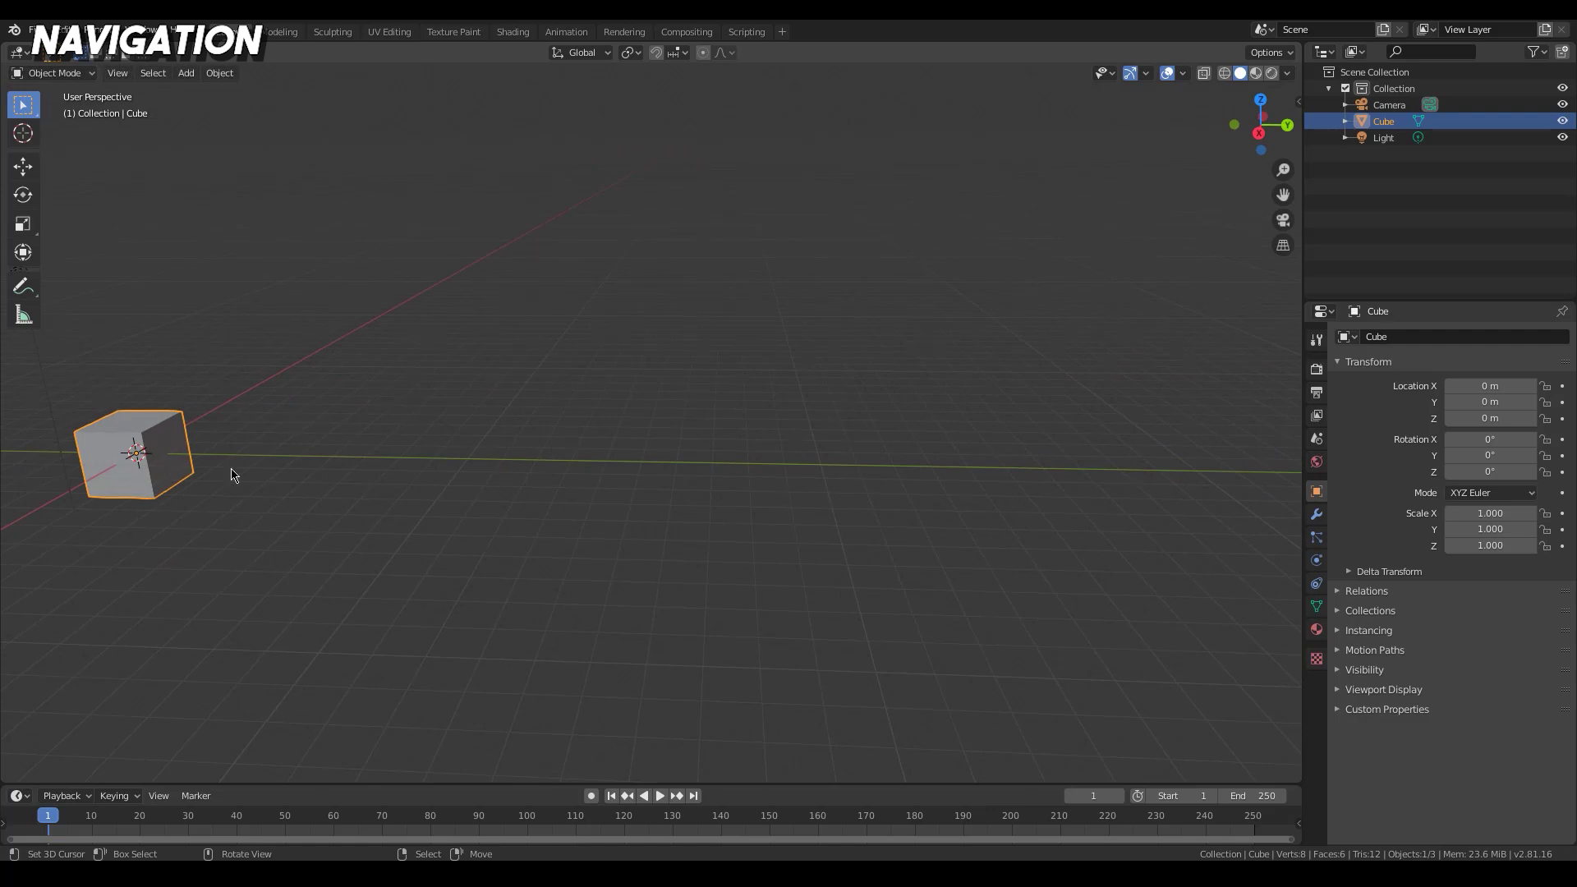
middle_drag(874, 545, 817, 507)
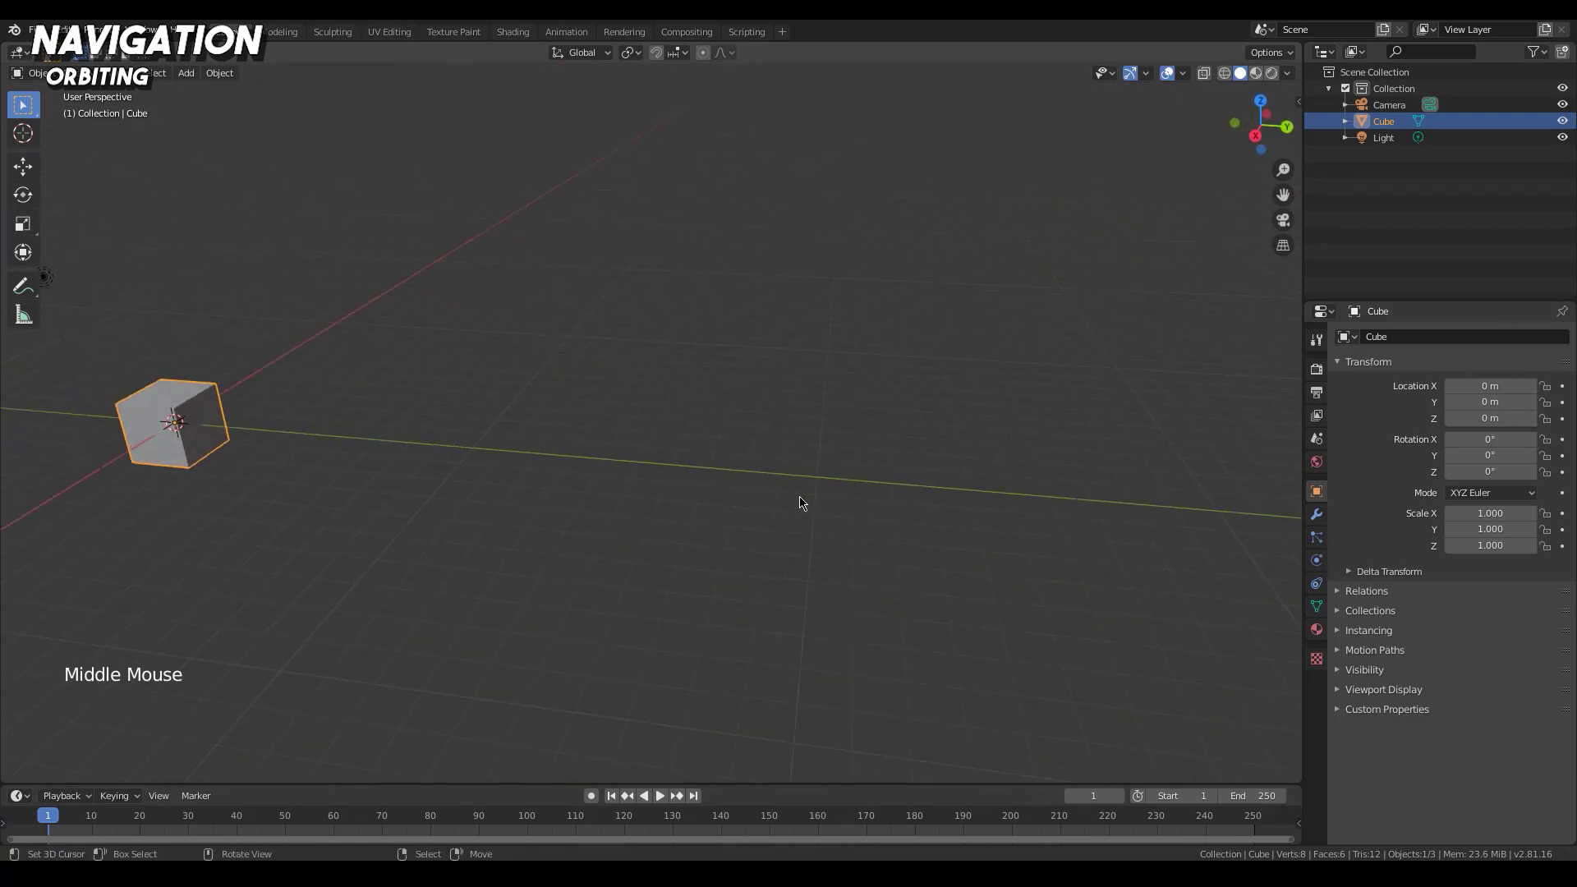
middle_drag(636, 522, 730, 459)
click(640, 414)
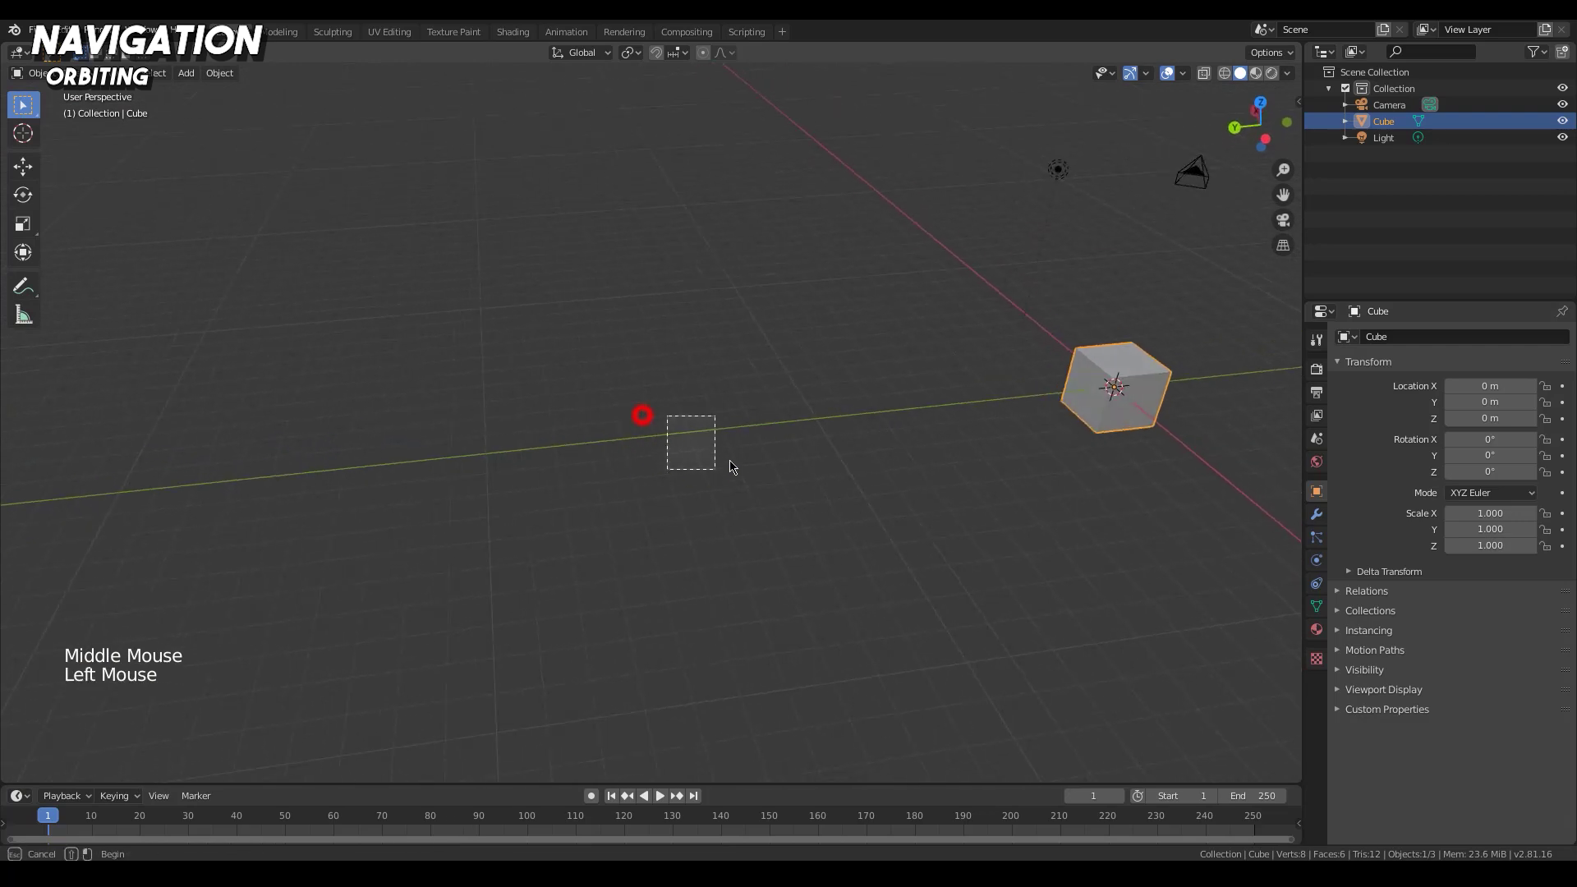
mouse_move(546, 510)
middle_down()
mouse_move(775, 489)
mouse_move(816, 426)
mouse_move(644, 398)
mouse_move(673, 509)
mouse_move(957, 490)
mouse_move(887, 489)
mouse_move(958, 503)
mouse_move(671, 511)
mouse_move(563, 426)
mouse_move(397, 496)
mouse_move(701, 436)
mouse_move(617, 491)
mouse_move(933, 493)
mouse_move(528, 528)
middle_up()
scroll(802, 486, down, 20)
shift+middle_drag(855, 510, 795, 538)
scroll(797, 517, up, 4)
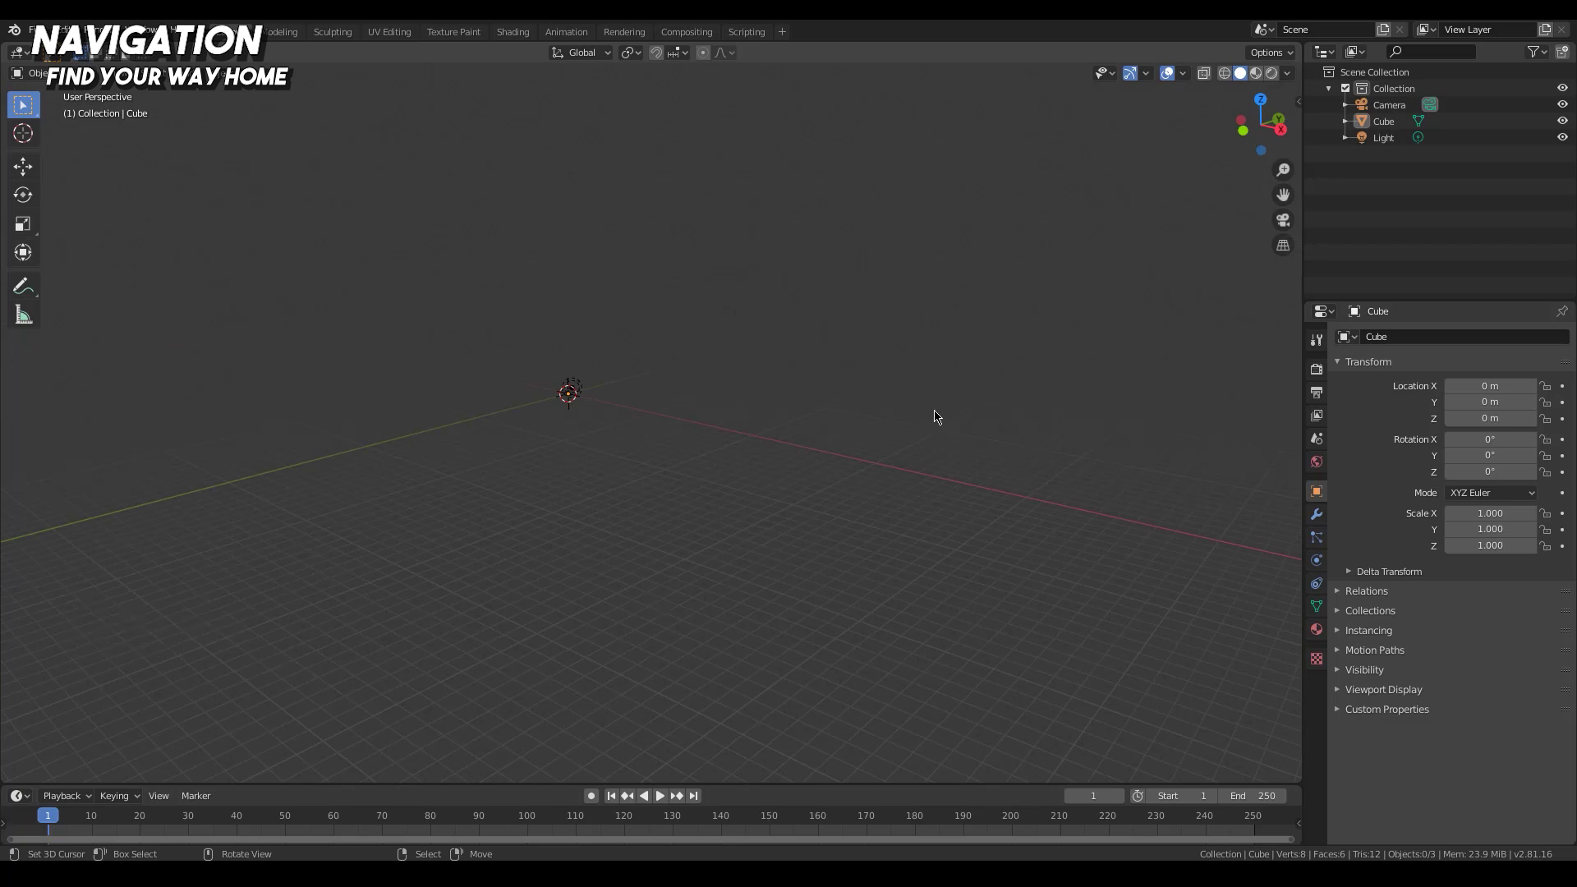
Select the distant cube at the world origin and move the view away until the cube is out of sight
scroll(736, 441, up, 6)
right_click(381, 335)
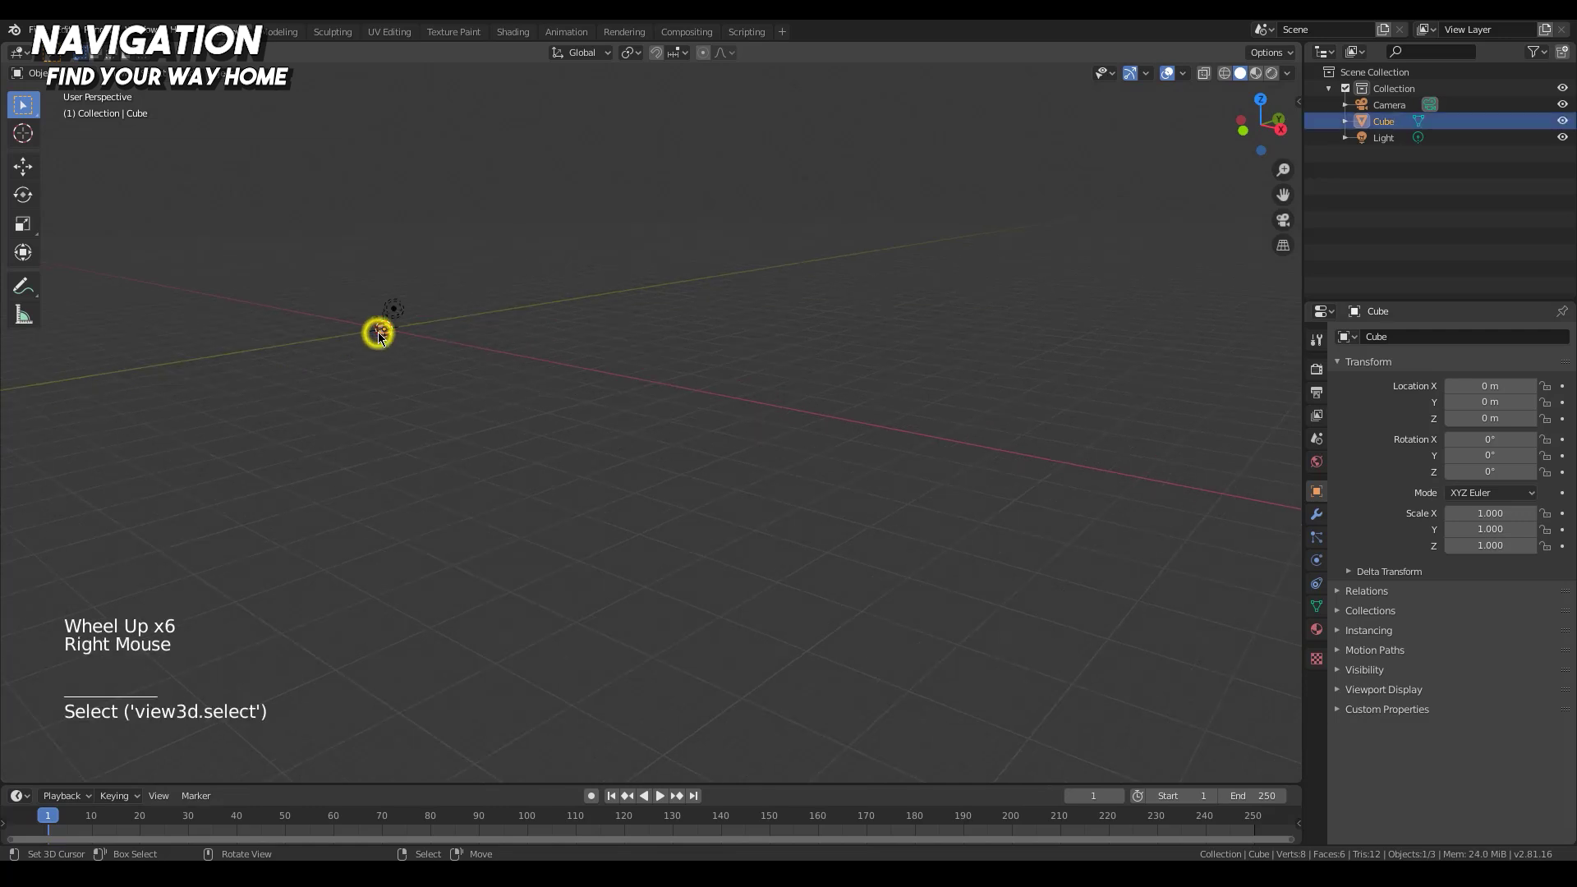
middle_drag(530, 404, 850, 395)
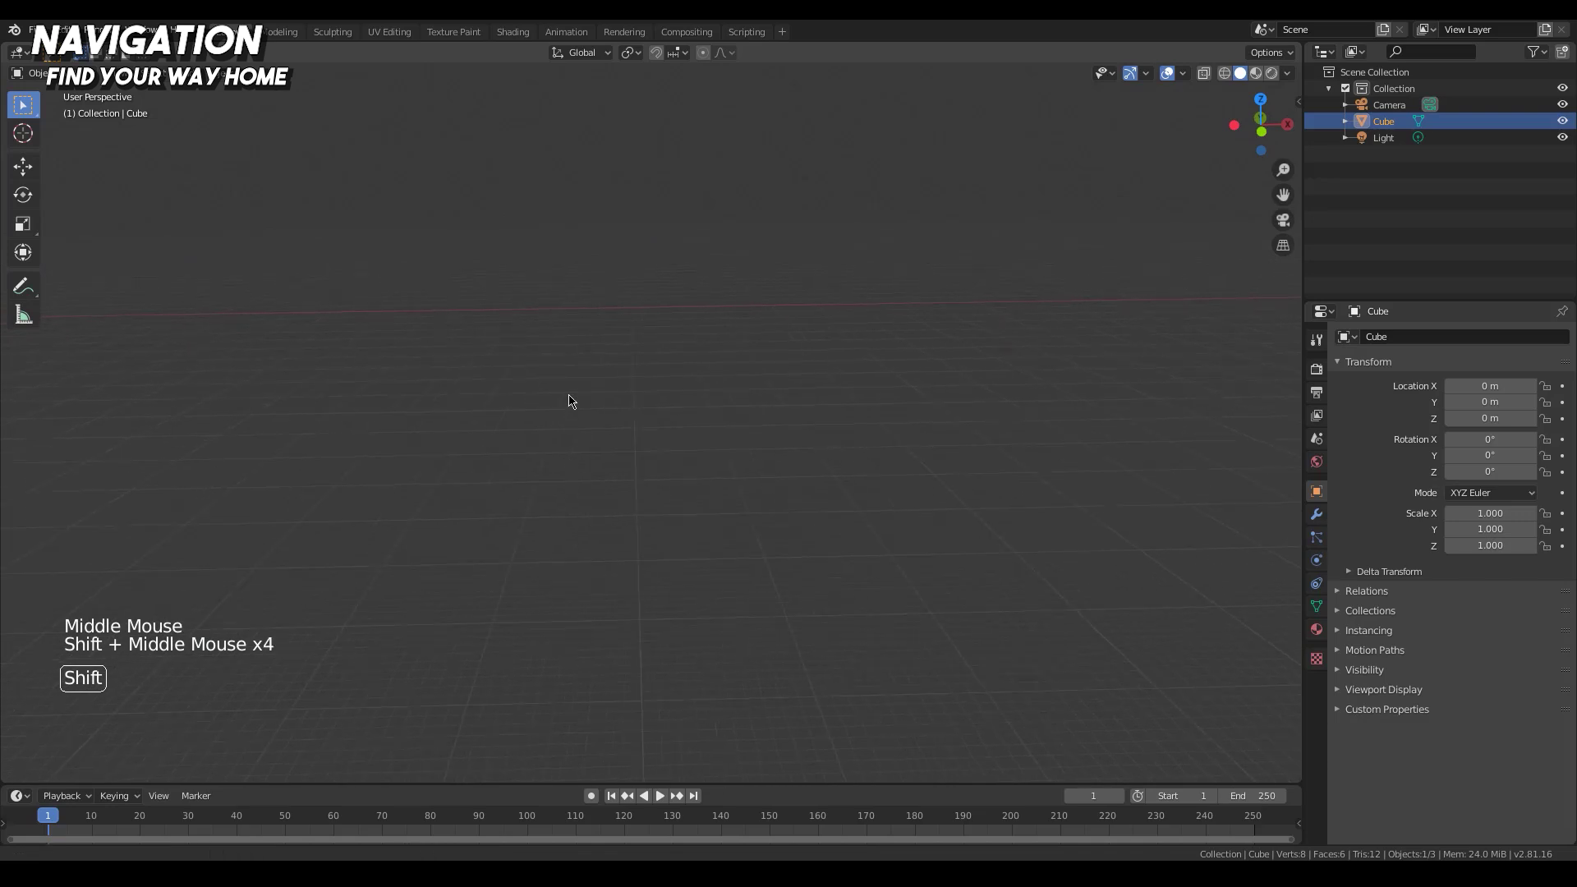
middle_drag(597, 400, 667, 372)
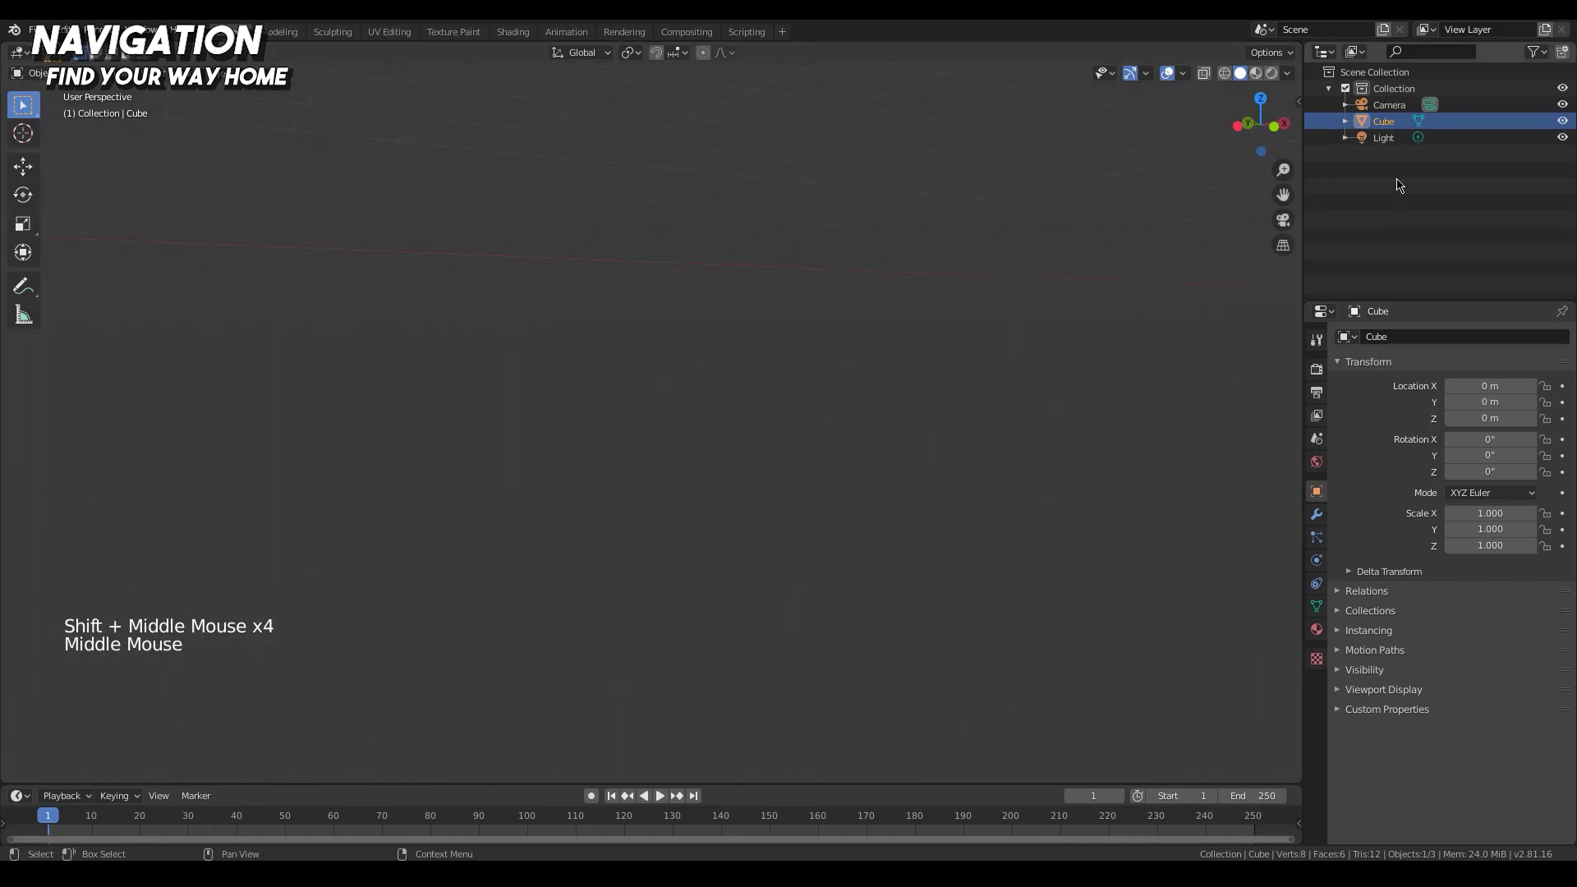
Select the light, cube and camera in turn in the scene collection, ending with the cube, and frame the view on the cube
click(1383, 138)
click(1384, 121)
click(1388, 105)
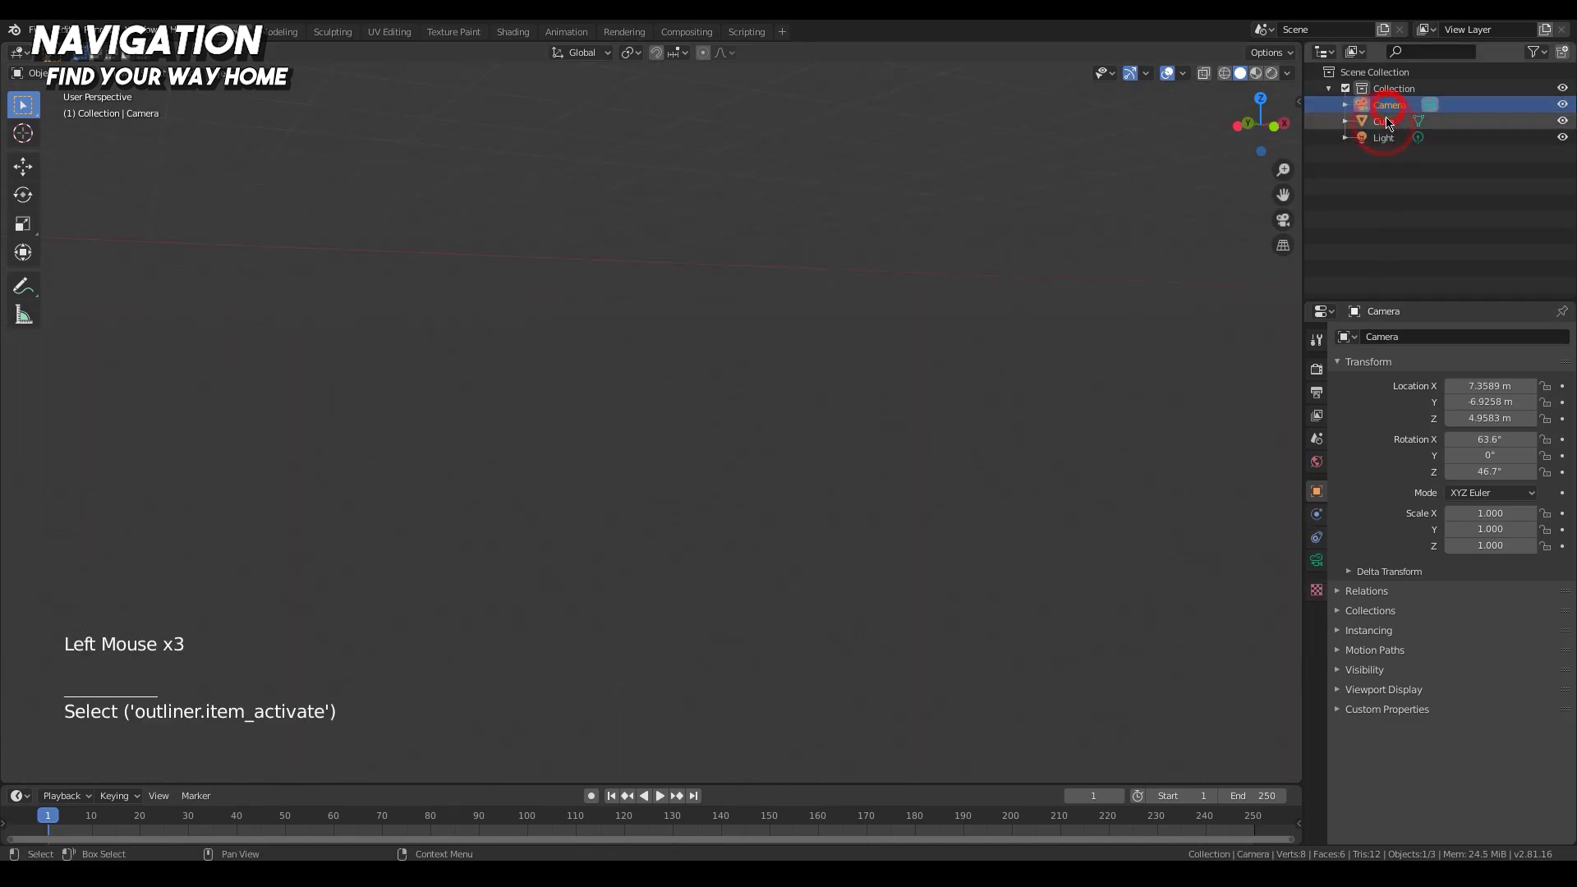
click(1386, 123)
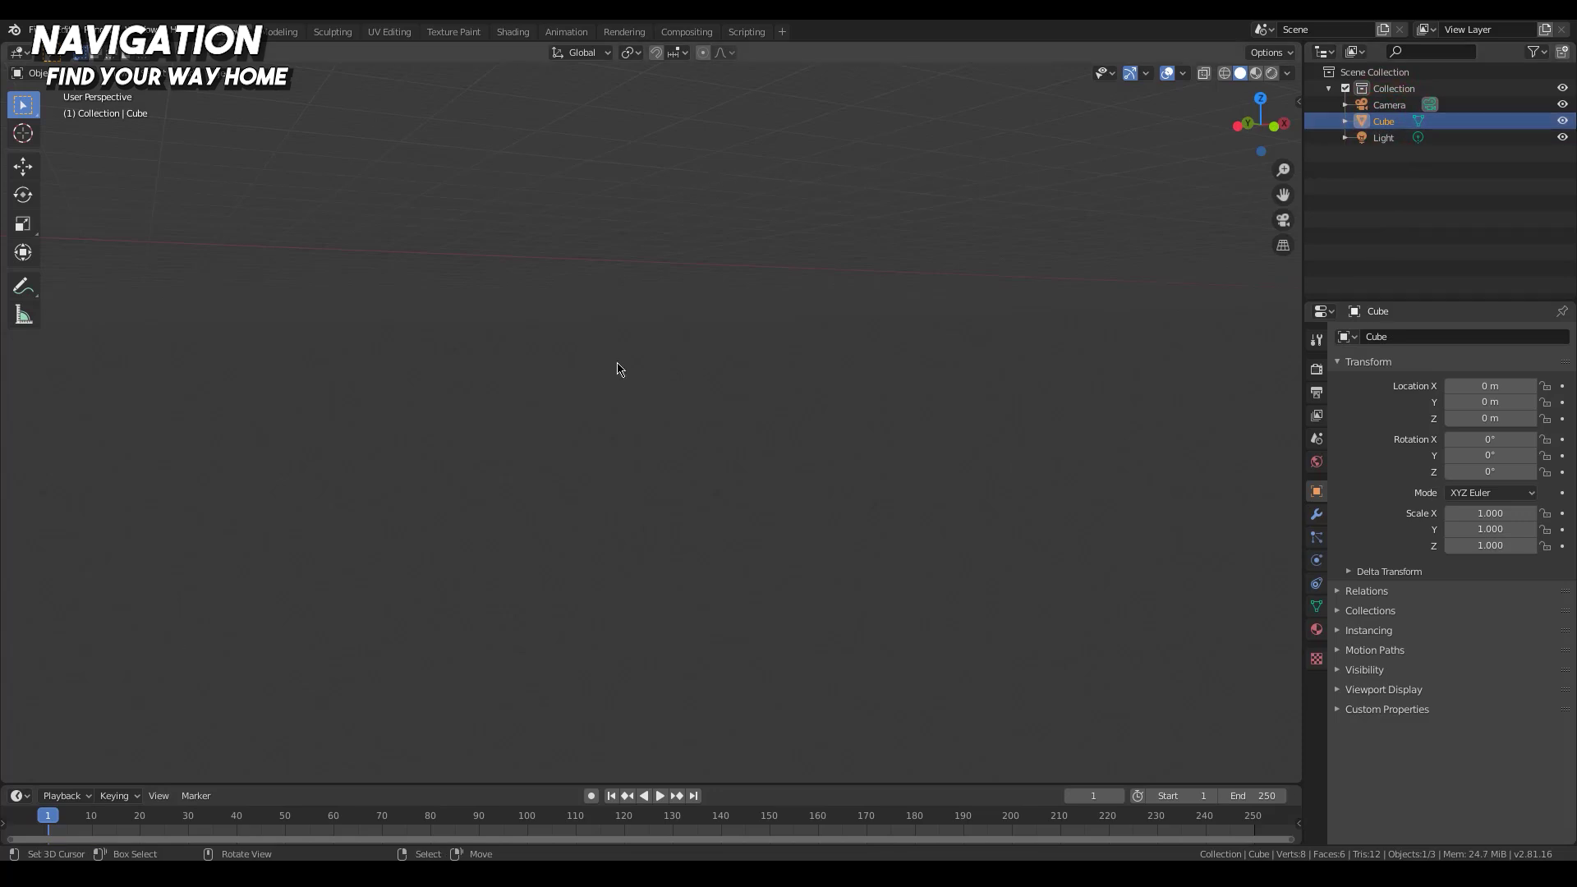
key(KP_Decimal)
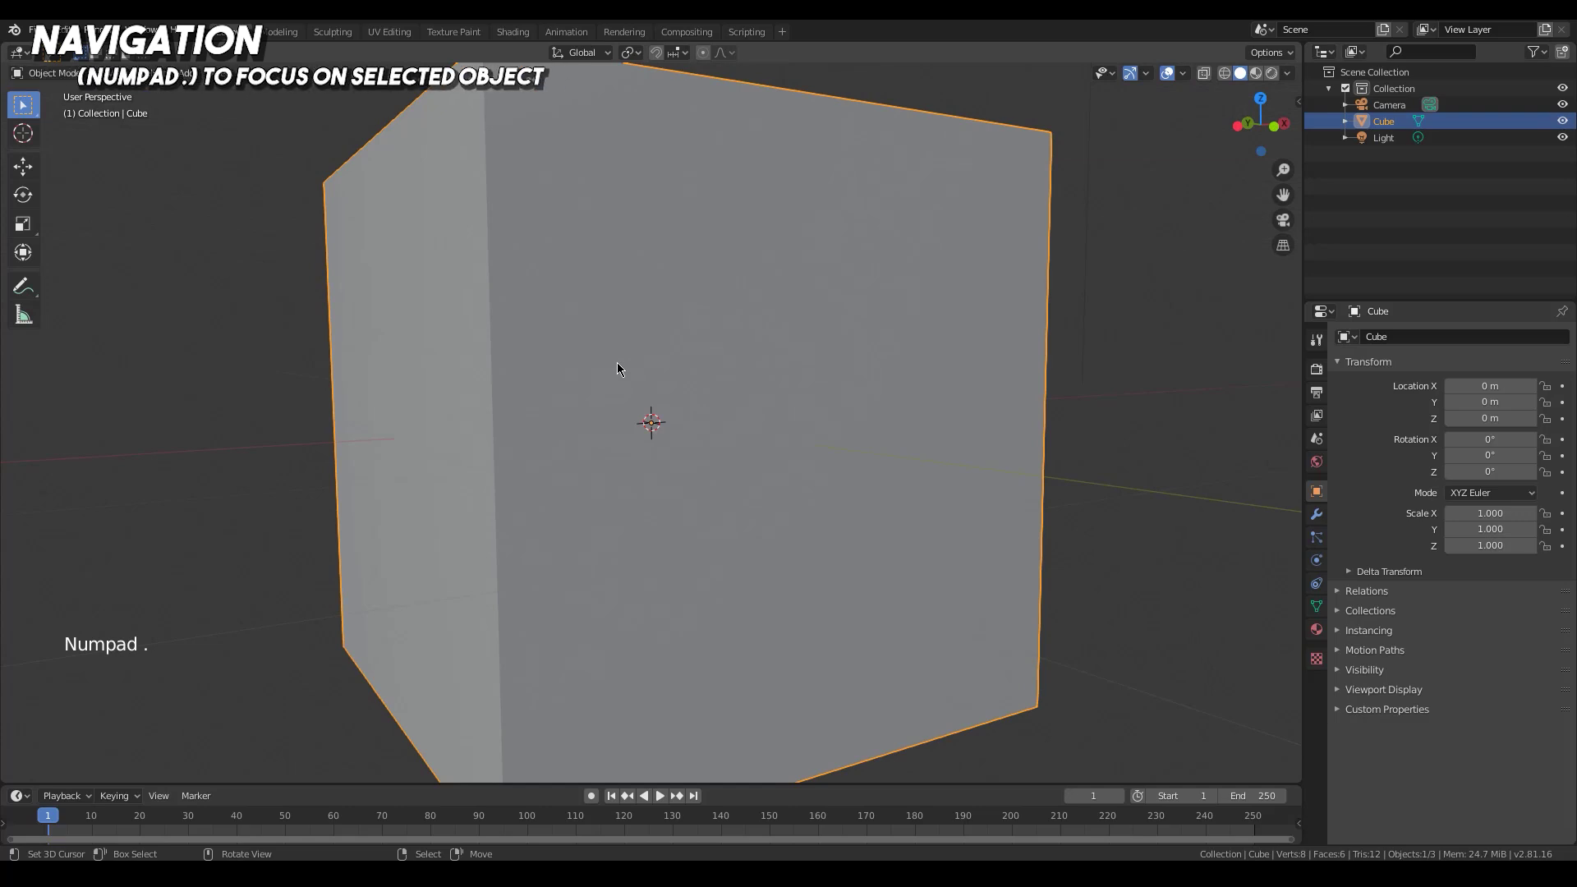
scroll(739, 354, down, 2)
scroll(806, 353, down, 7)
middle_drag(901, 342, 755, 436)
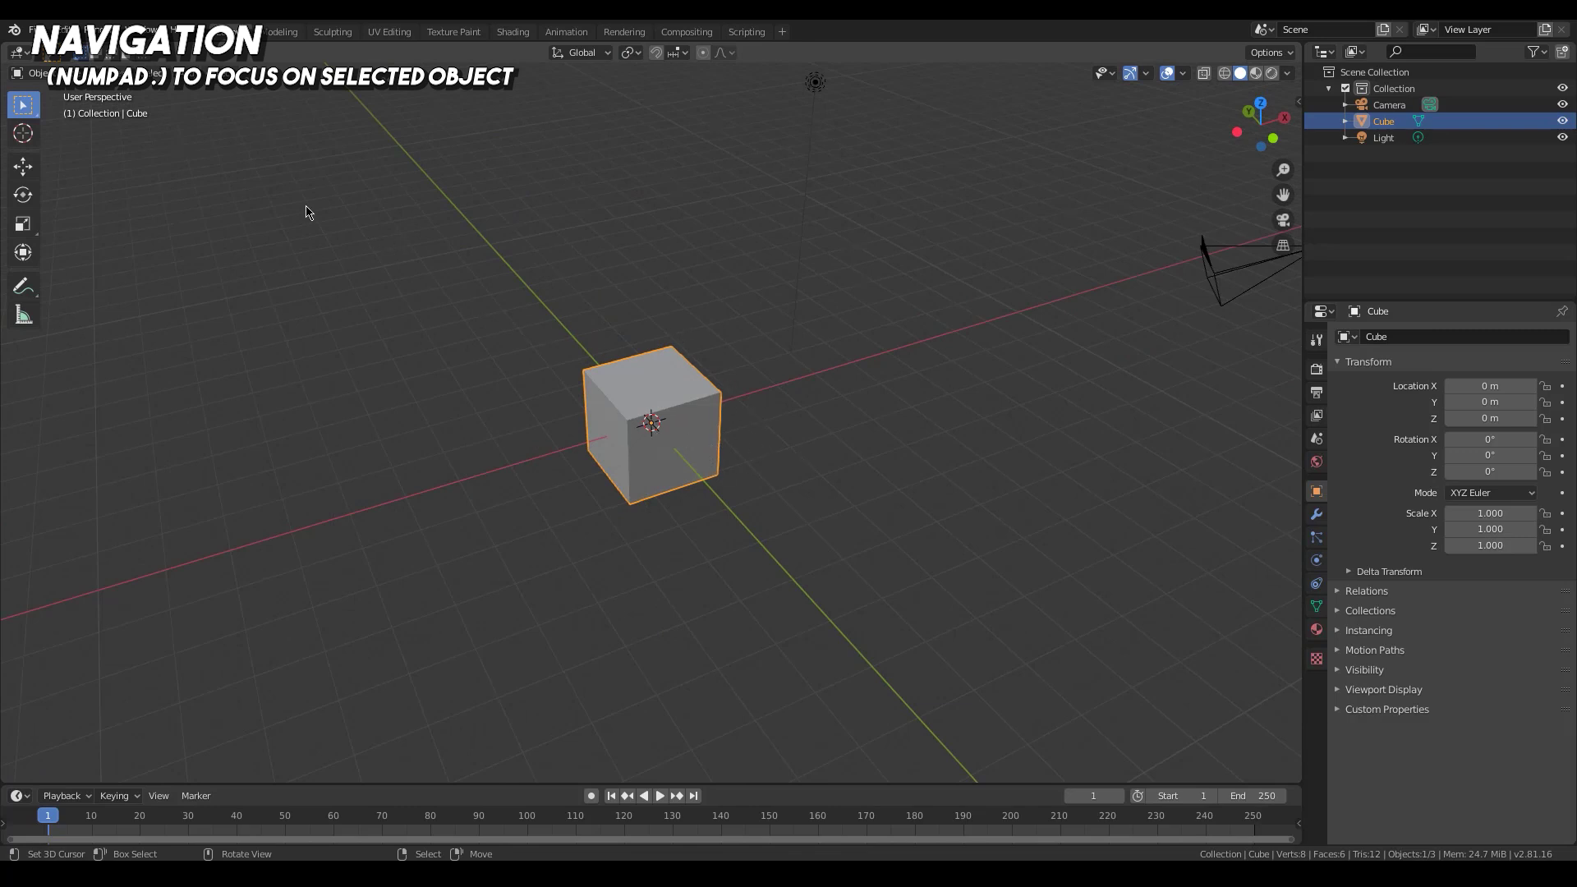
Use Frame Selected to focus the viewport on the selected cube again
click(117, 73)
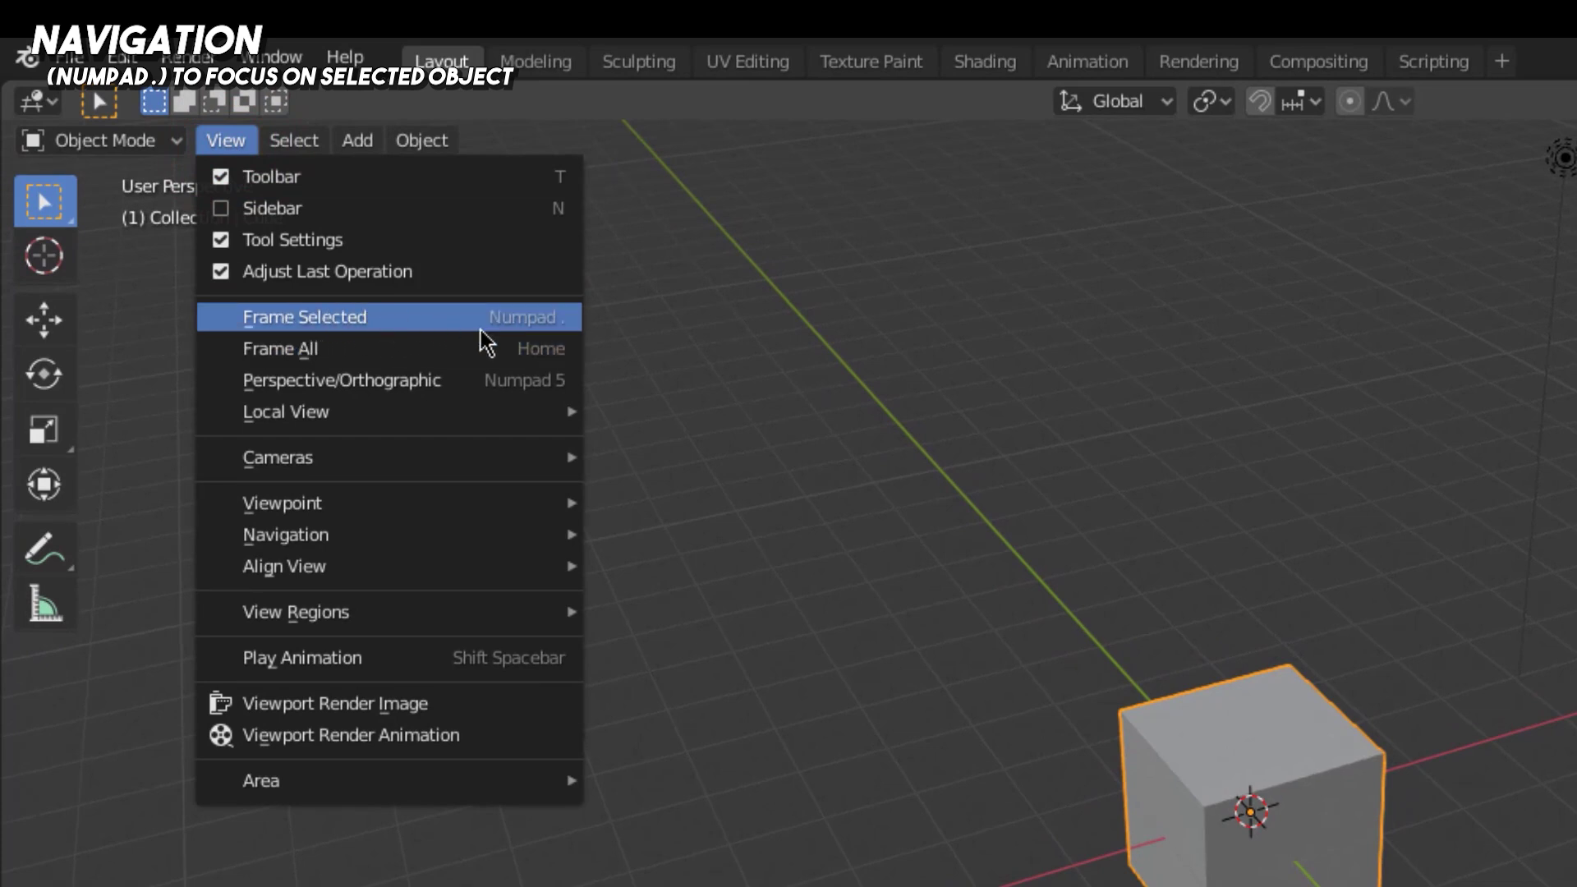
click(520, 324)
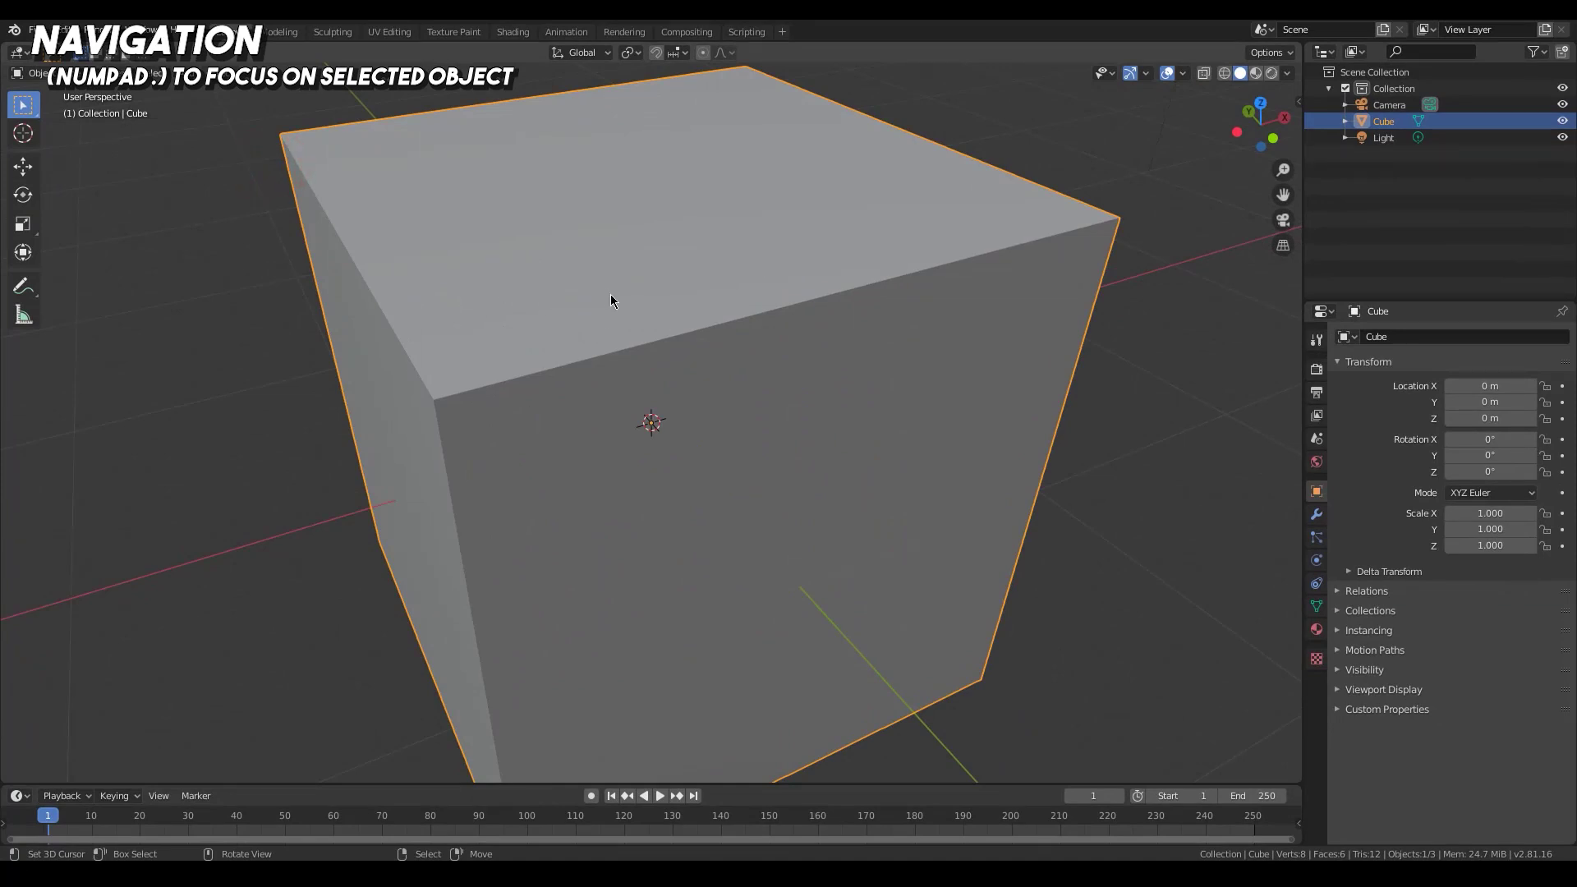
scroll(610, 294, down, 6)
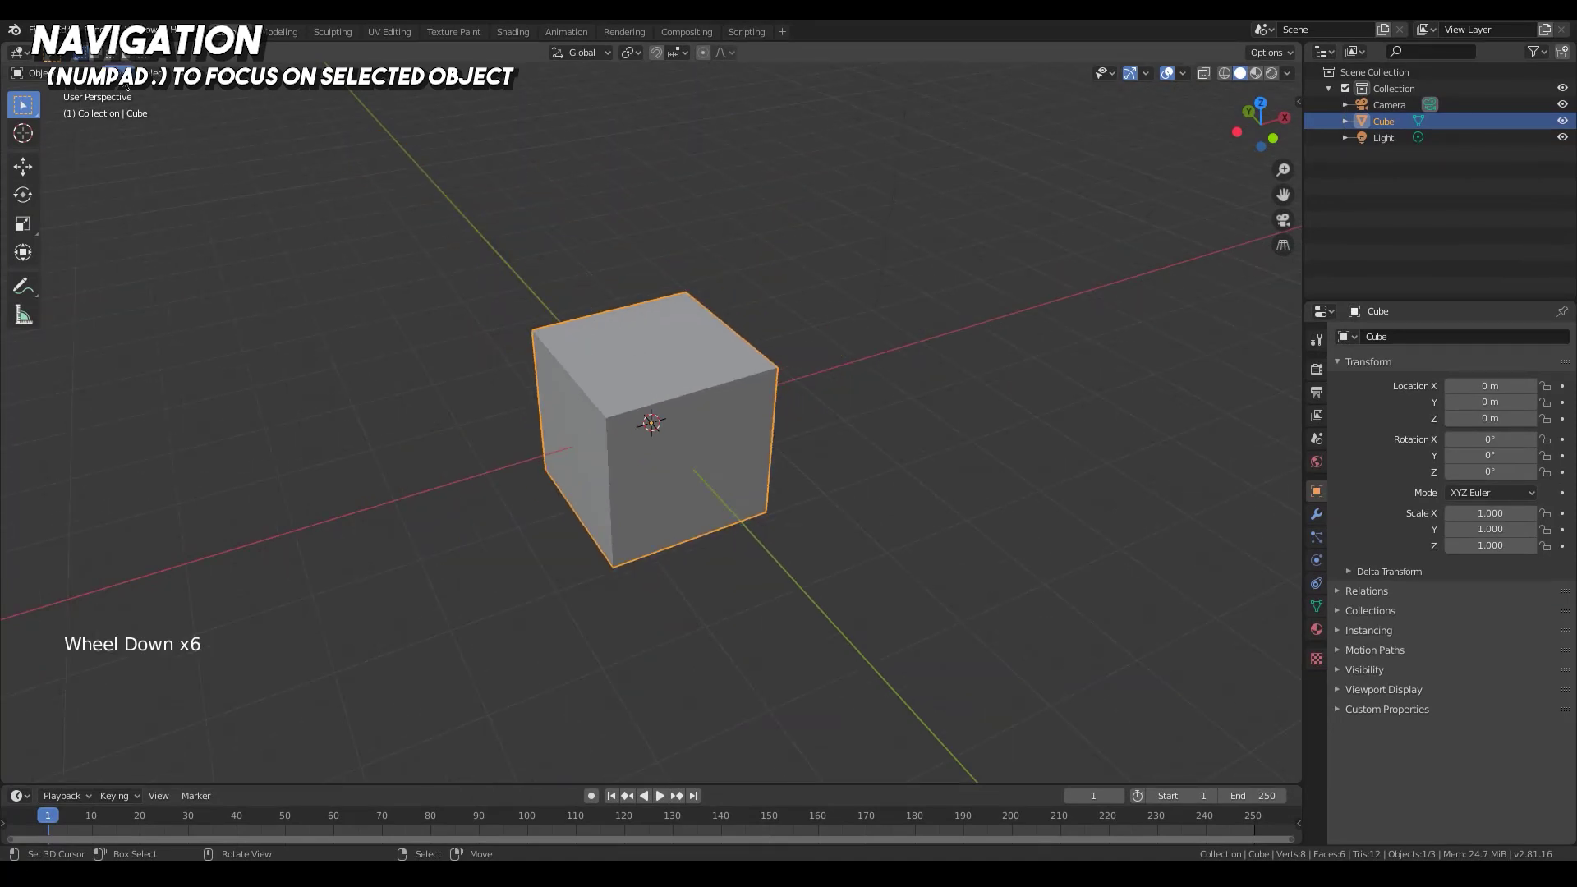
Add the viewport's Frame Selected command to the Quick Favorites menu
click(127, 80)
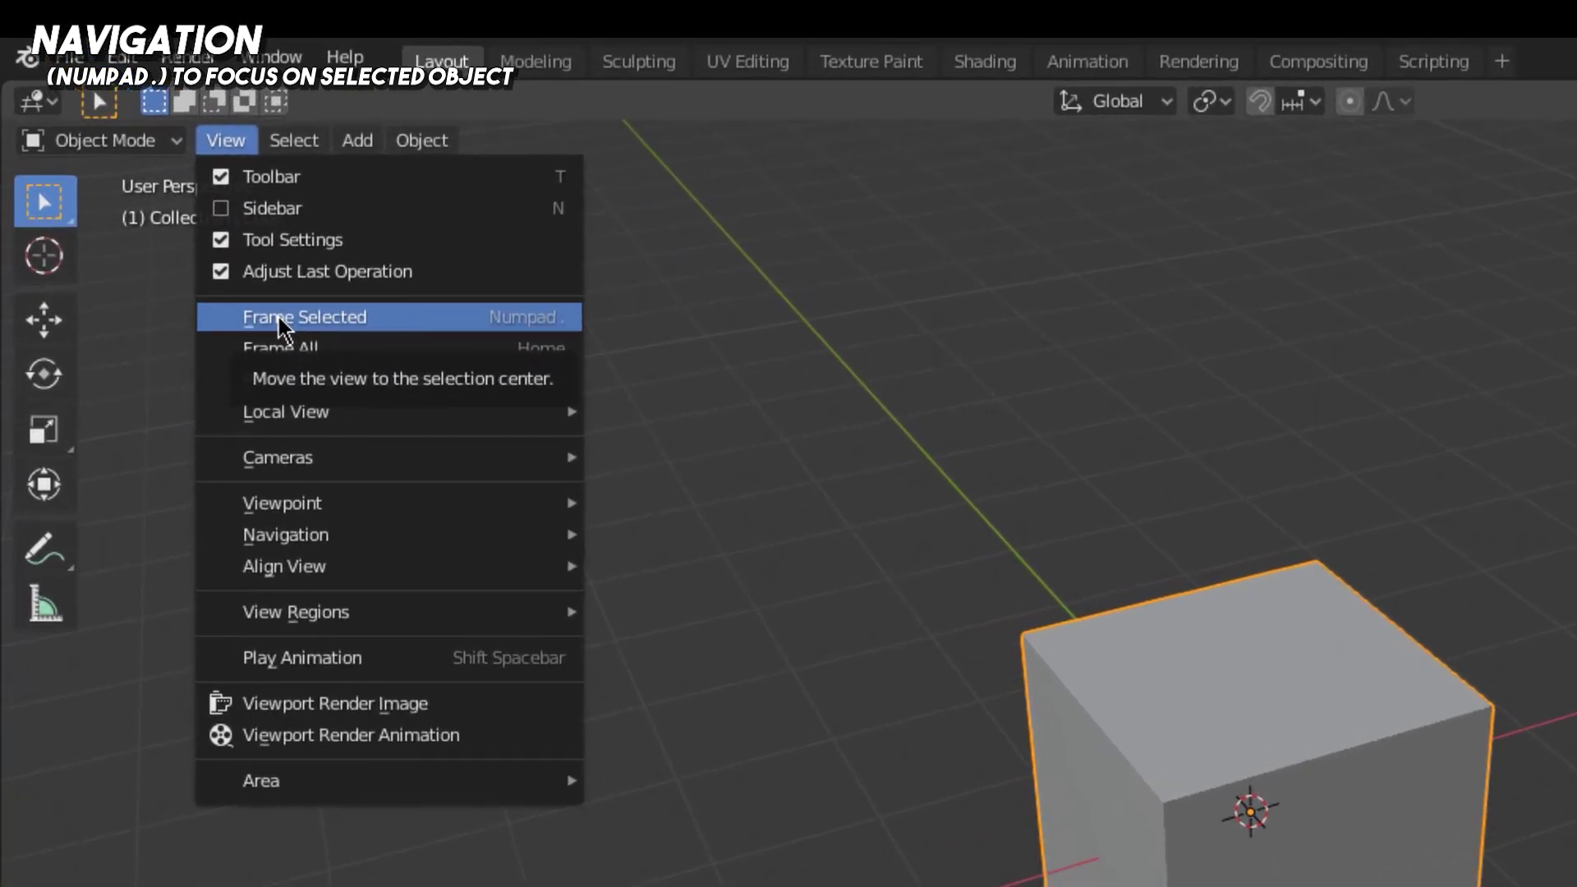
right_click(279, 317)
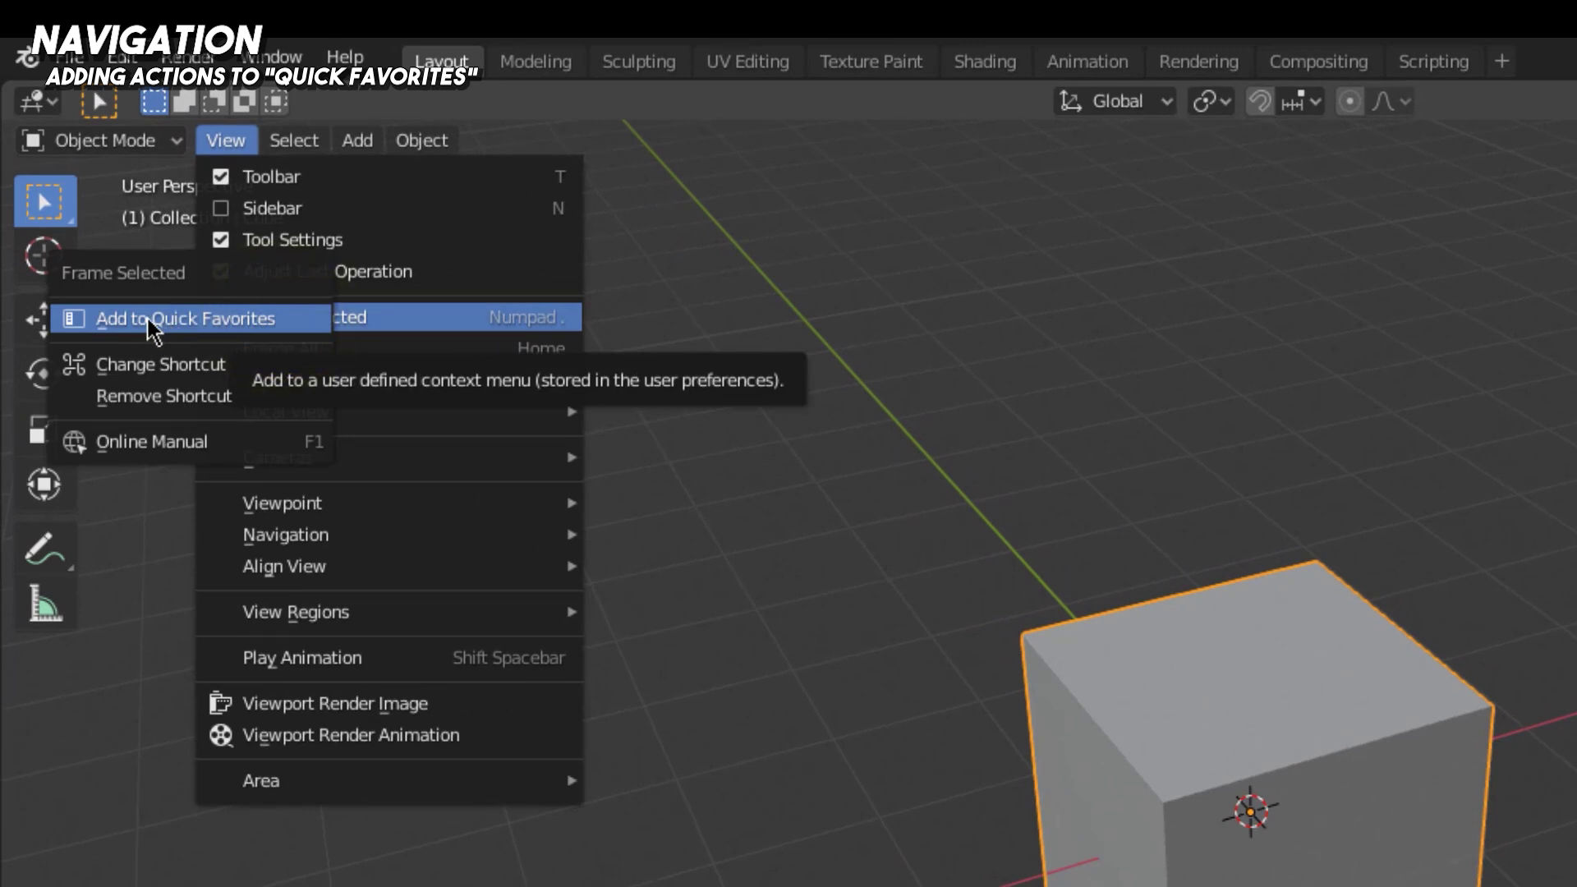
click(204, 320)
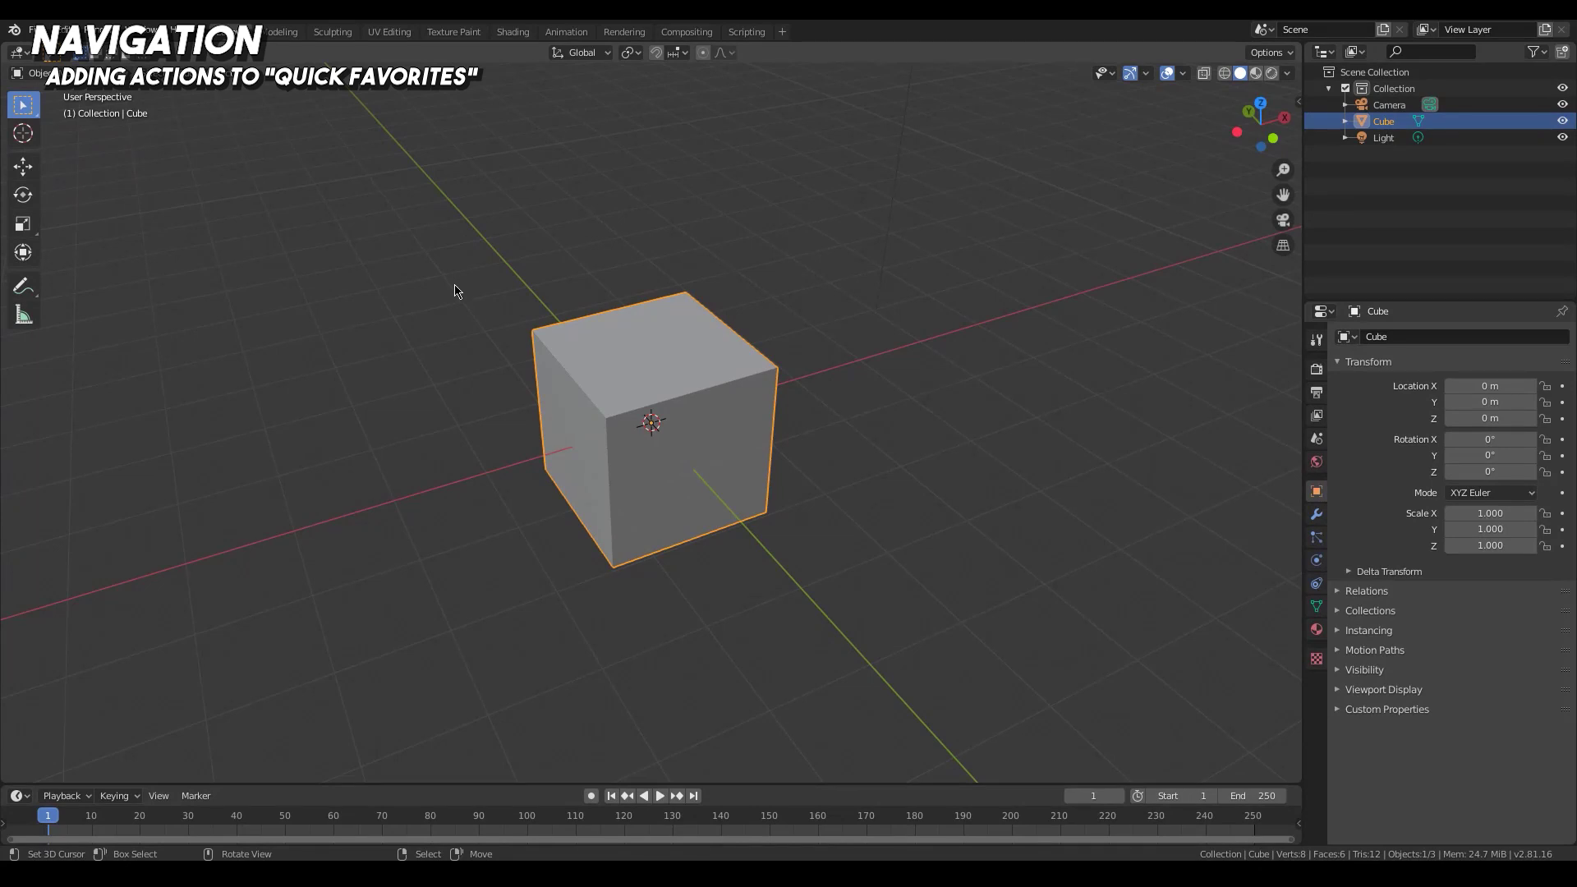
Run Frame Selected from Quick Favorites to focus the viewport on the selected cube
key(q)
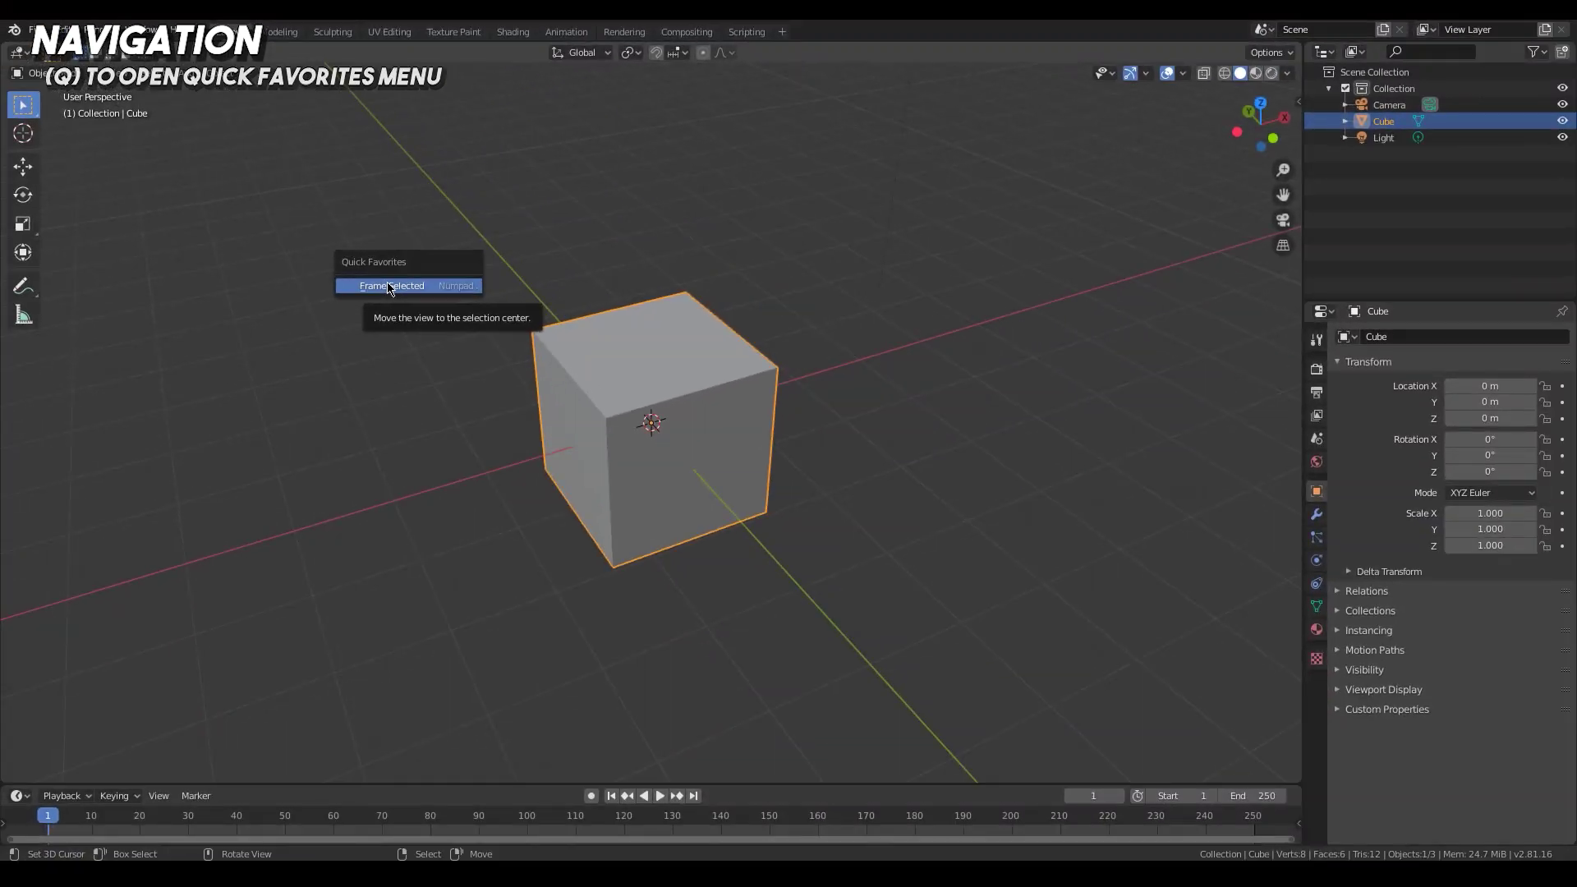
click(388, 286)
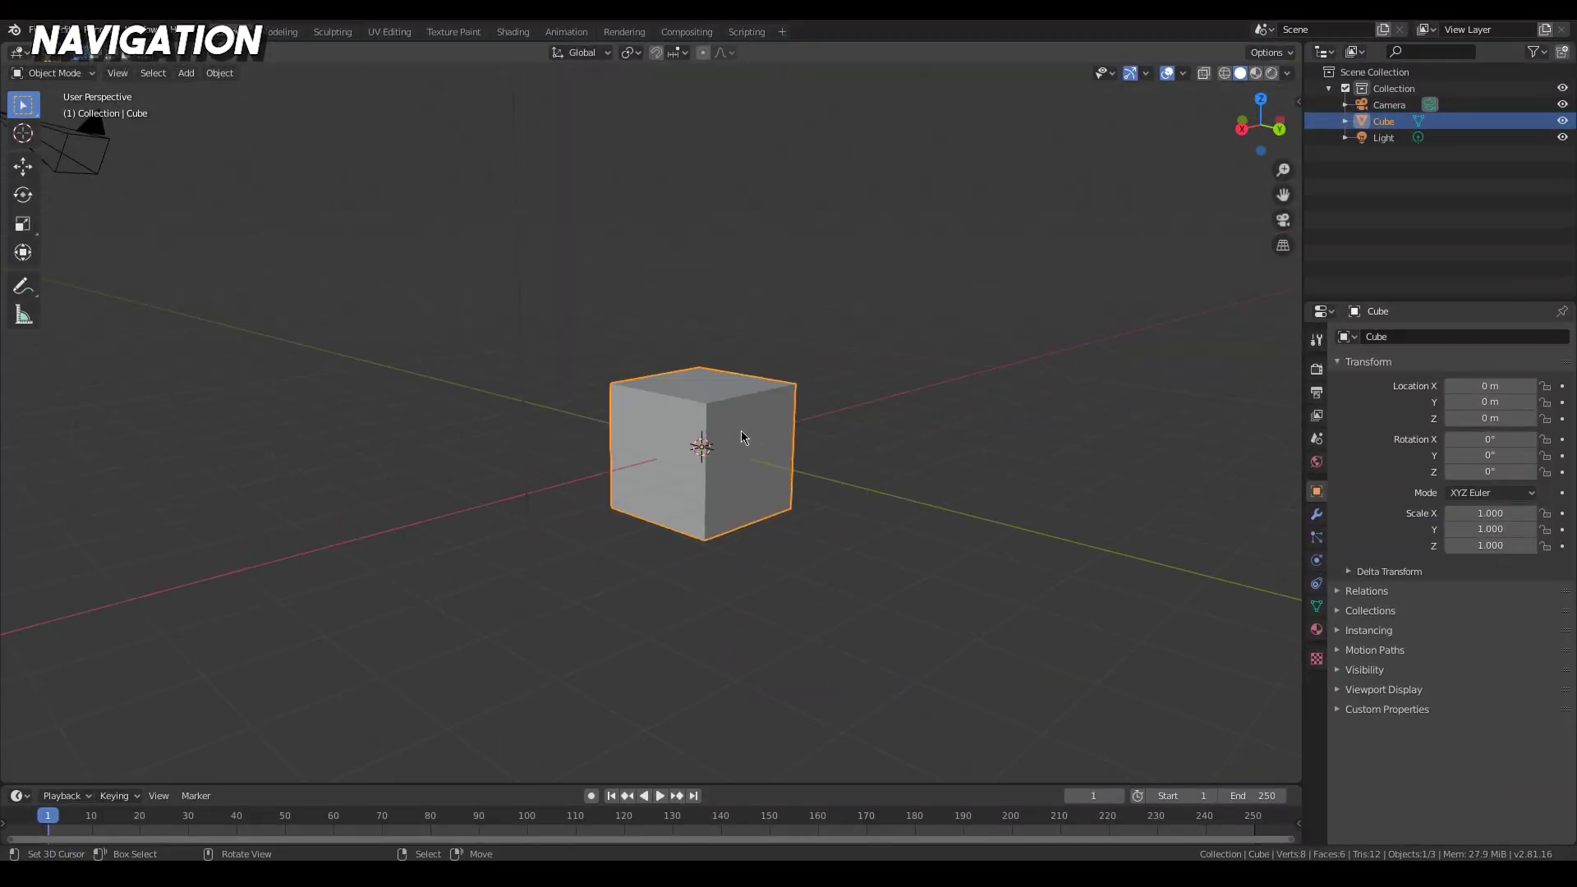
scroll(817, 381, down, 5)
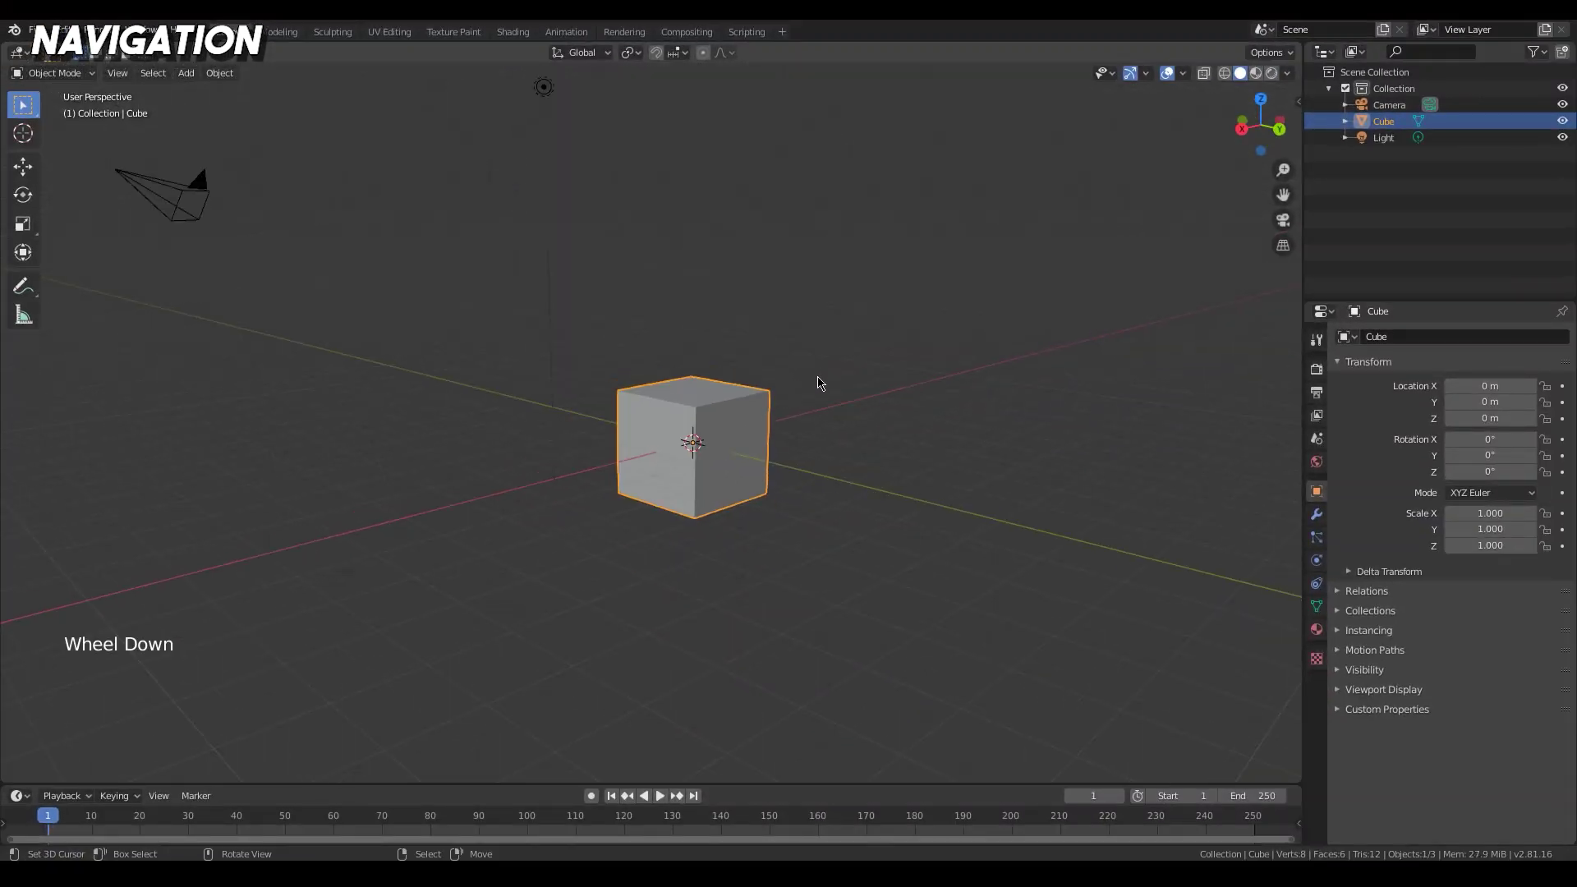
scroll(754, 465, up, 4)
scroll(781, 404, up, 2)
scroll(785, 402, down, 2)
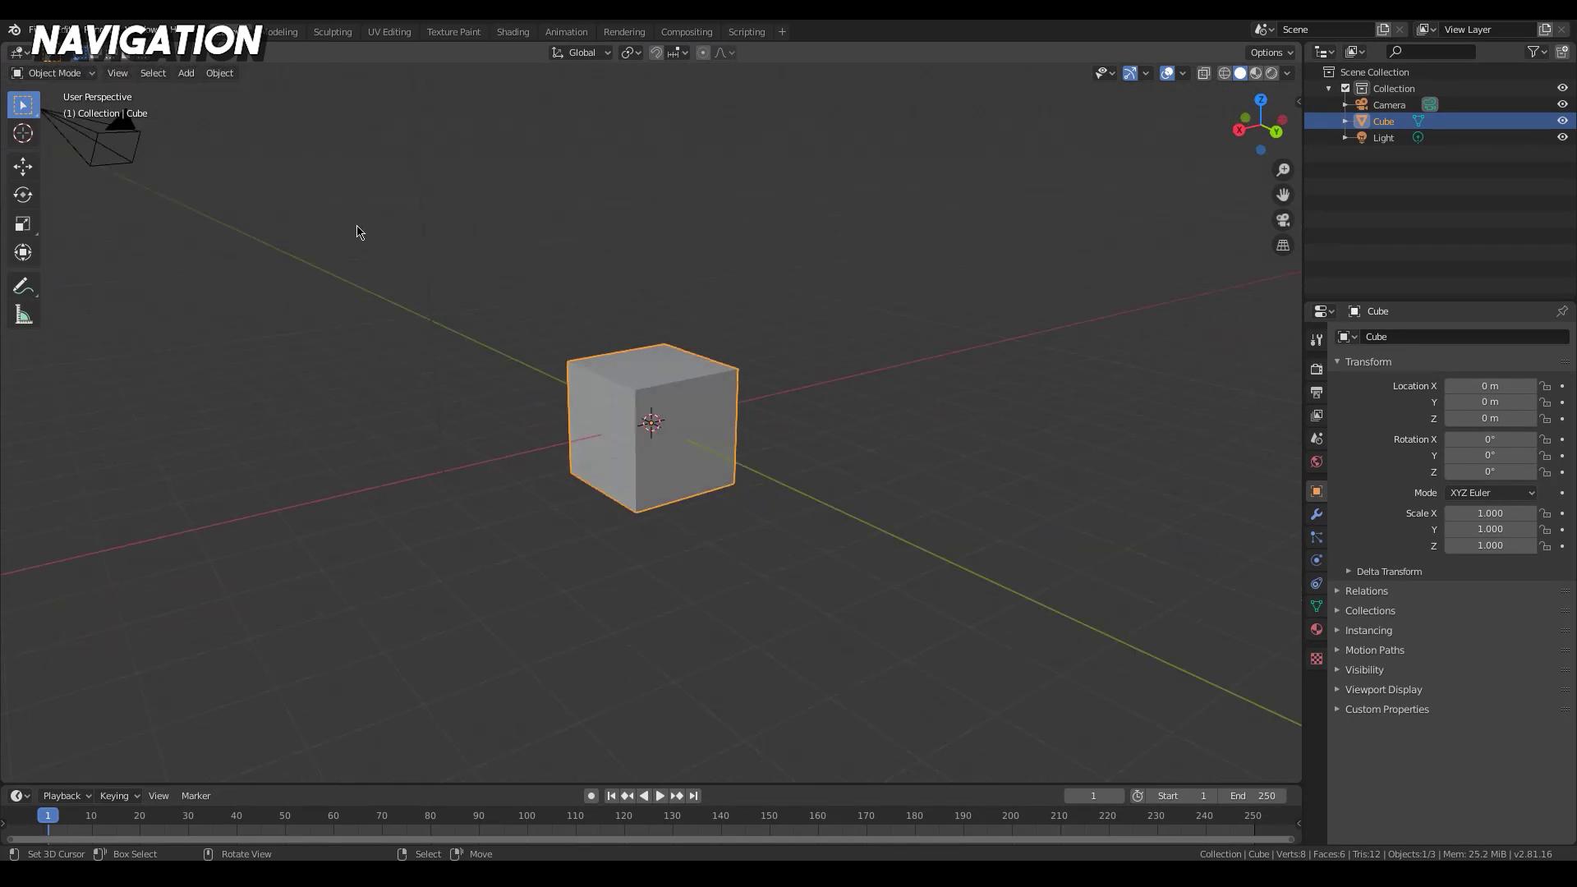
click(119, 73)
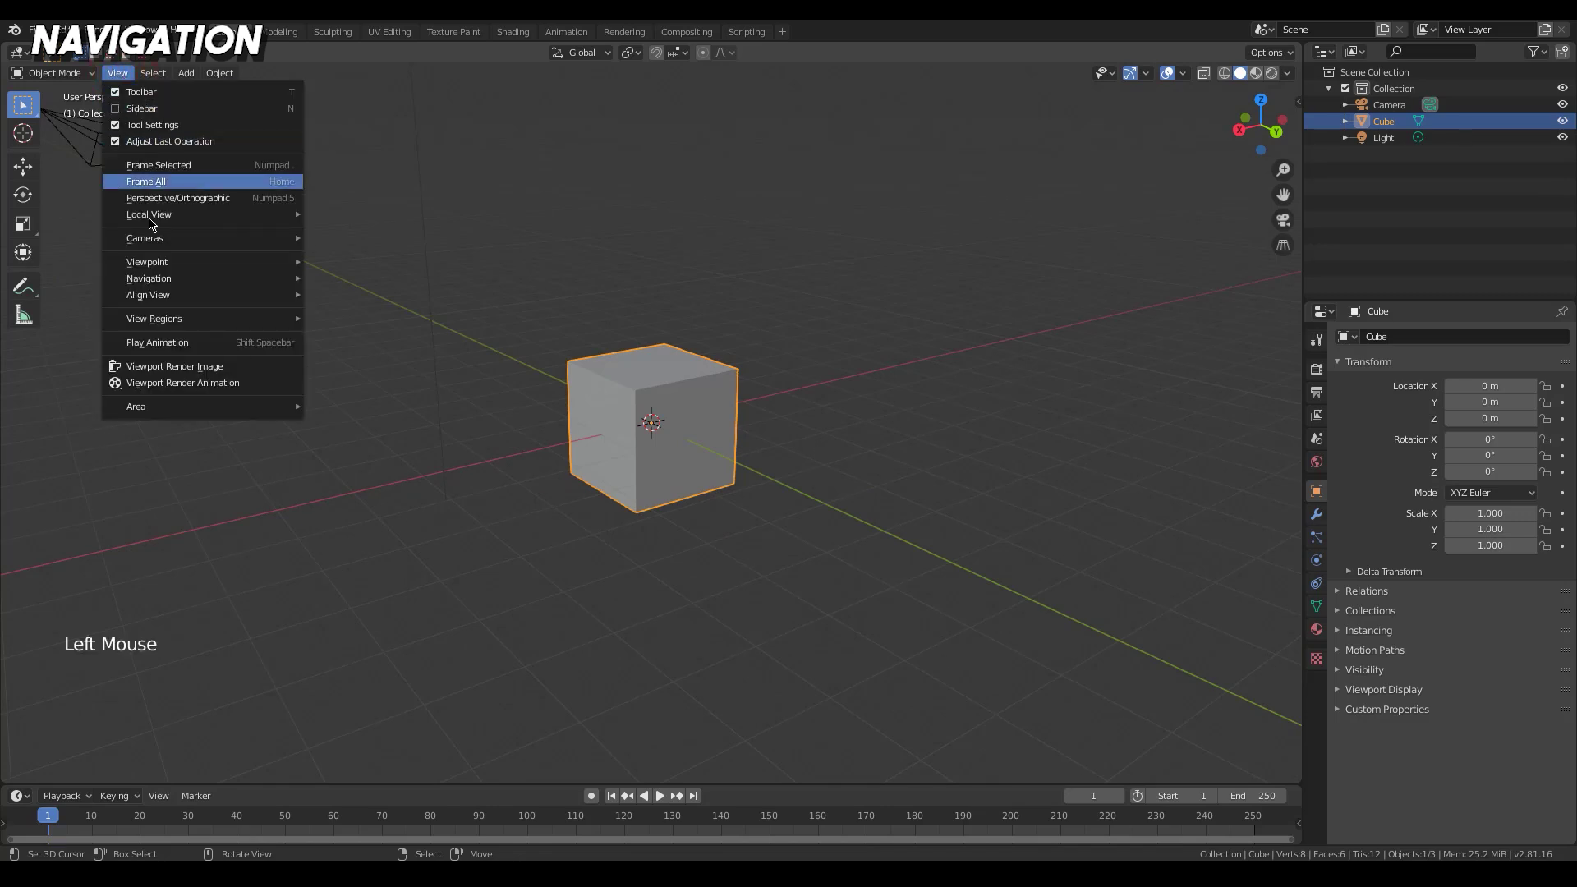
mouse_move(170, 293)
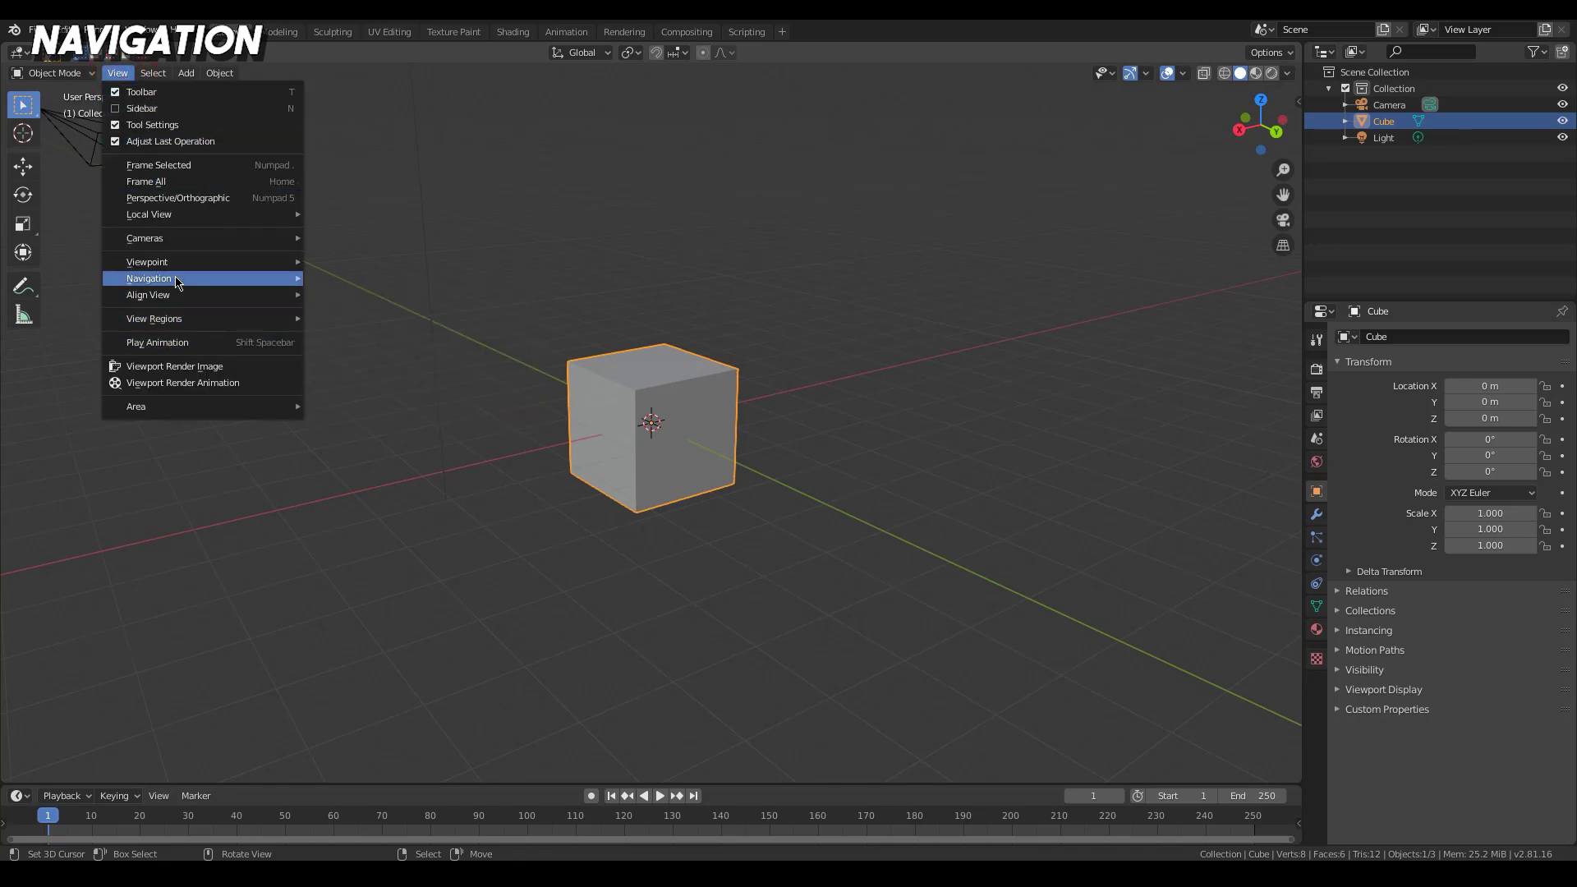
mouse_move(181, 263)
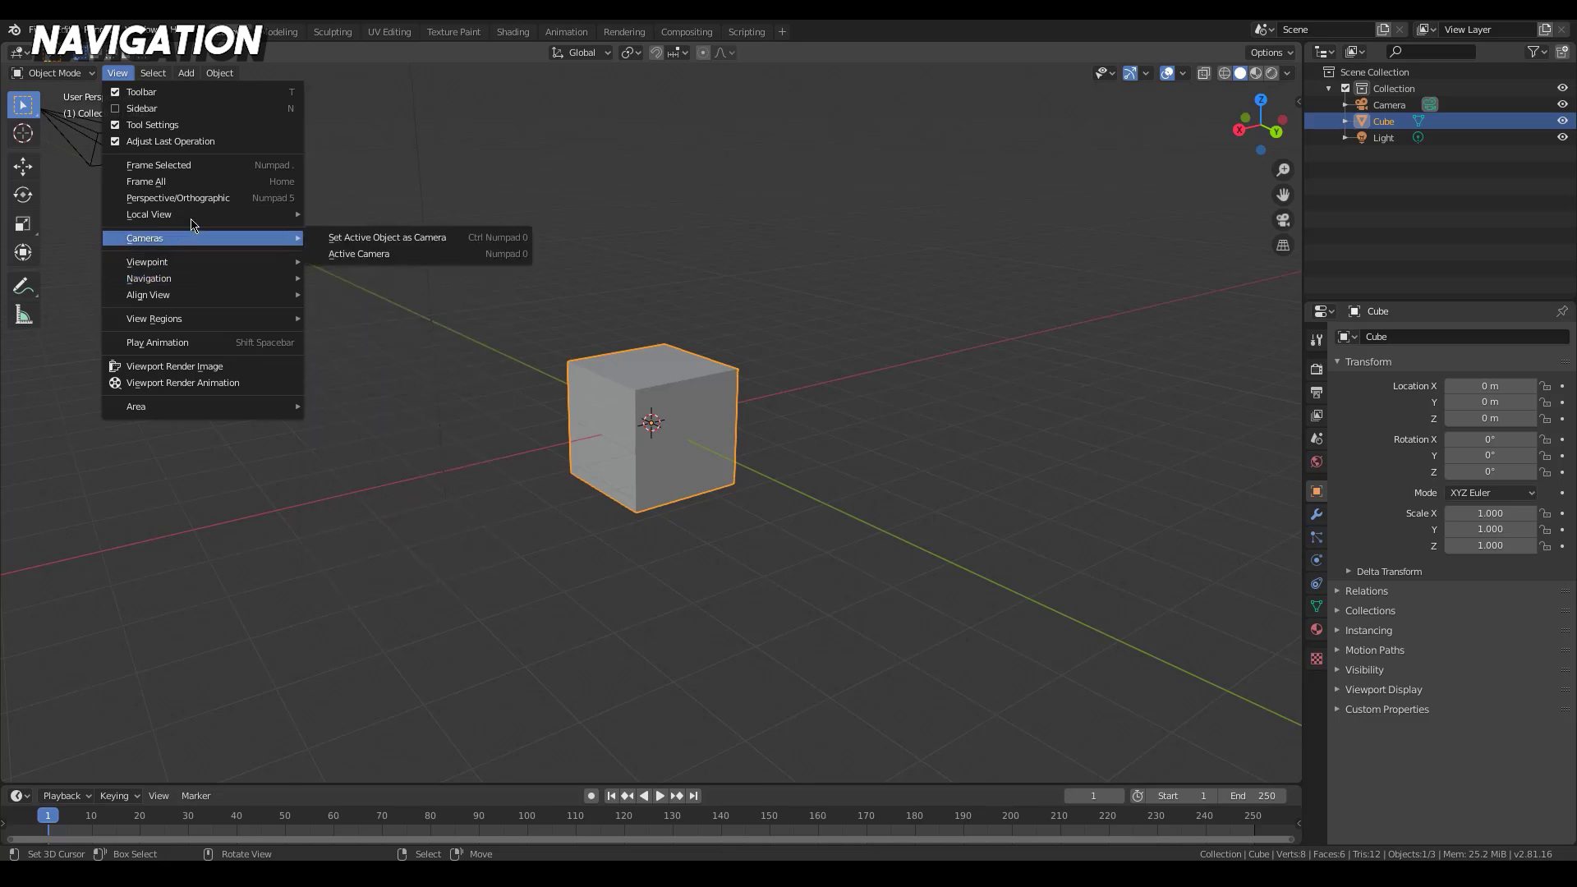
Orbit, pan and zoom around the cube to view it together with the camera and light from another side
mouse_move(191, 218)
middle_drag(526, 460, 797, 510)
shift+middle_drag(796, 509, 644, 542)
scroll(645, 542, down, 1)
middle_drag(644, 542, 721, 539)
scroll(831, 517, up, 1)
middle_drag(830, 517, 743, 526)
scroll(731, 556, down, 2)
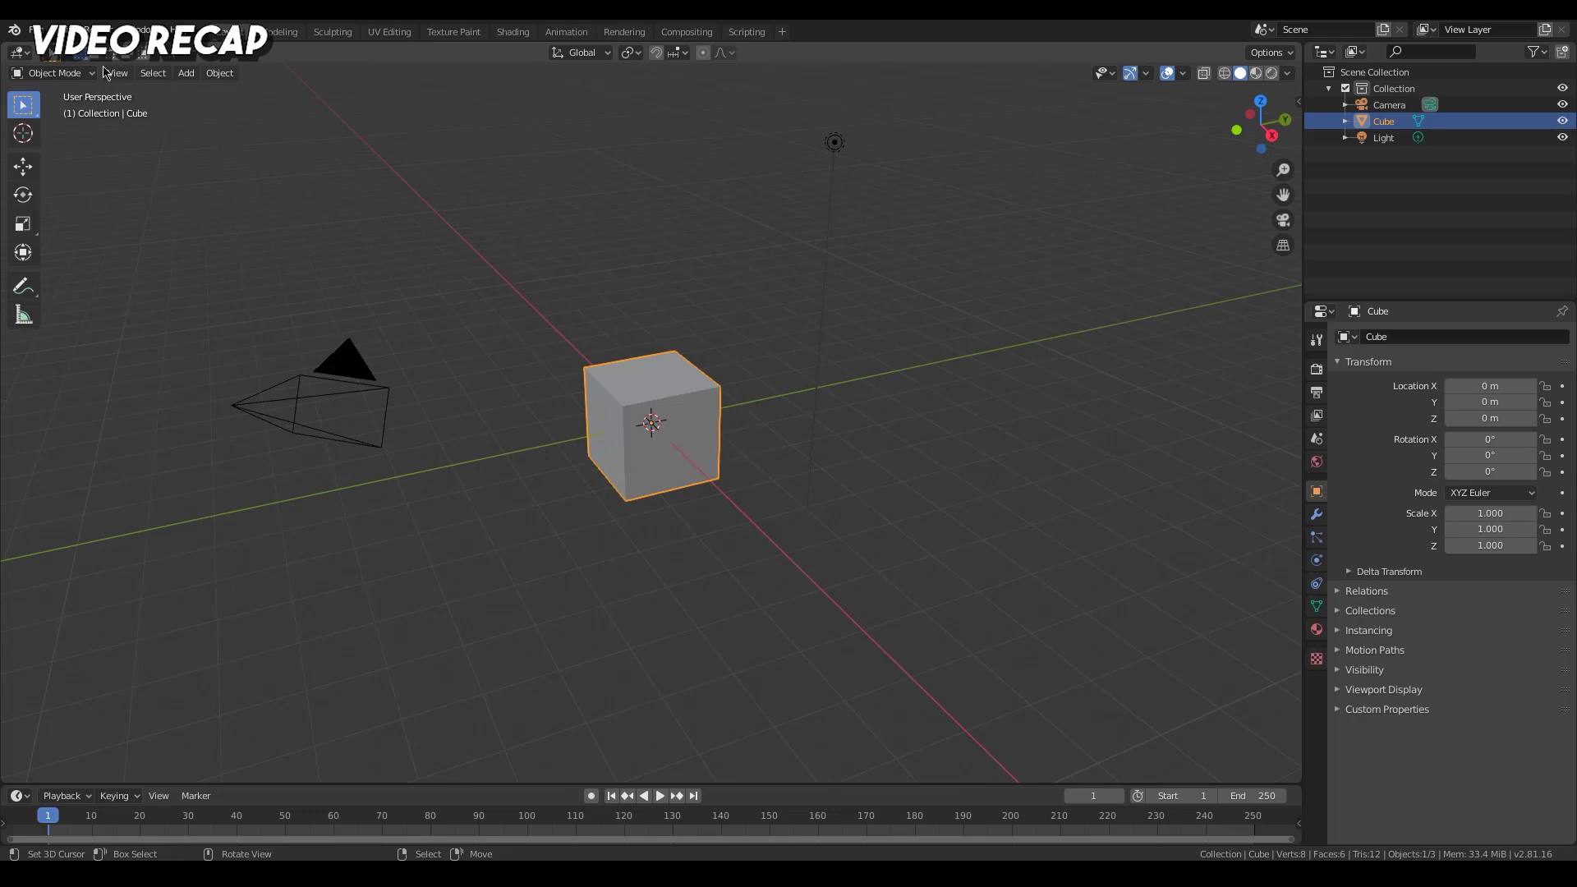
Review the Keymap section of the Blender Preferences, including the selection and spacebar action settings, and close the window
click(64, 31)
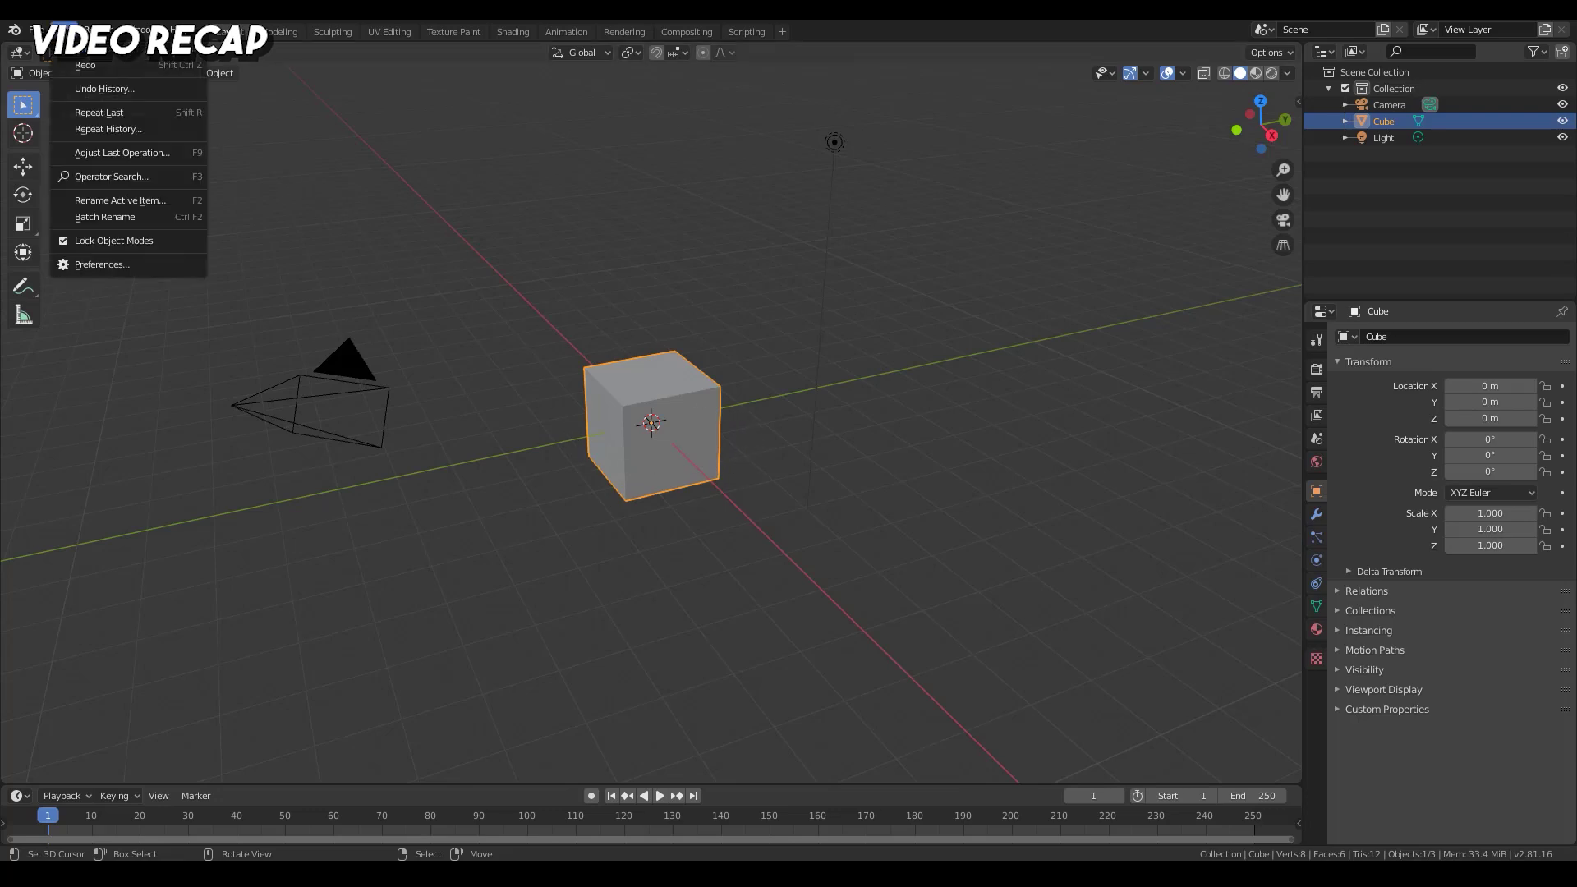
click(98, 265)
drag(277, 33, 706, 169)
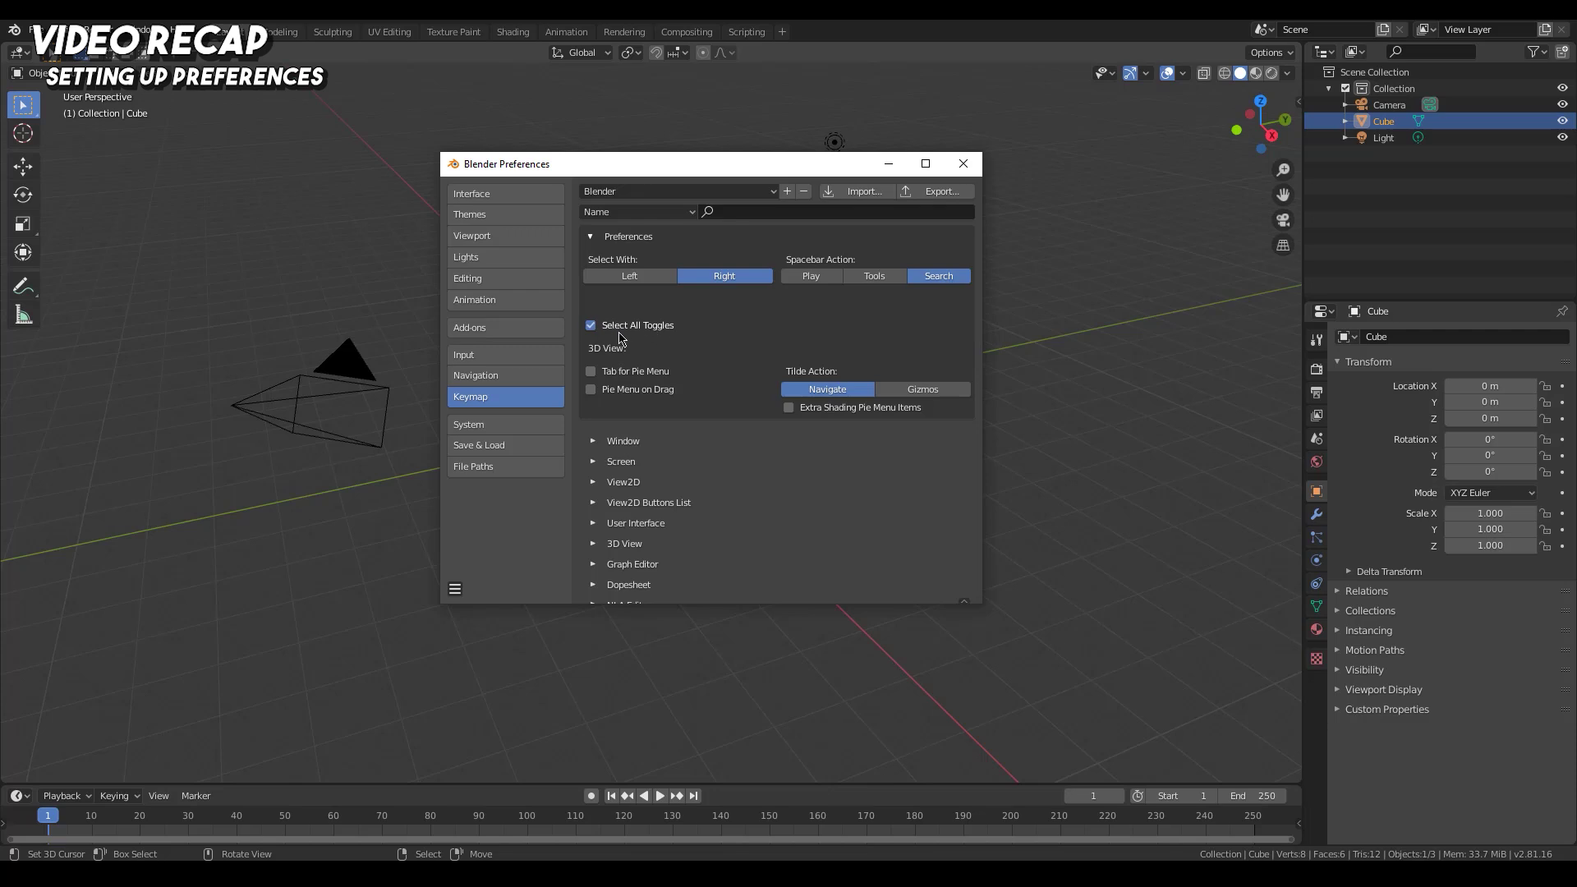
click(962, 163)
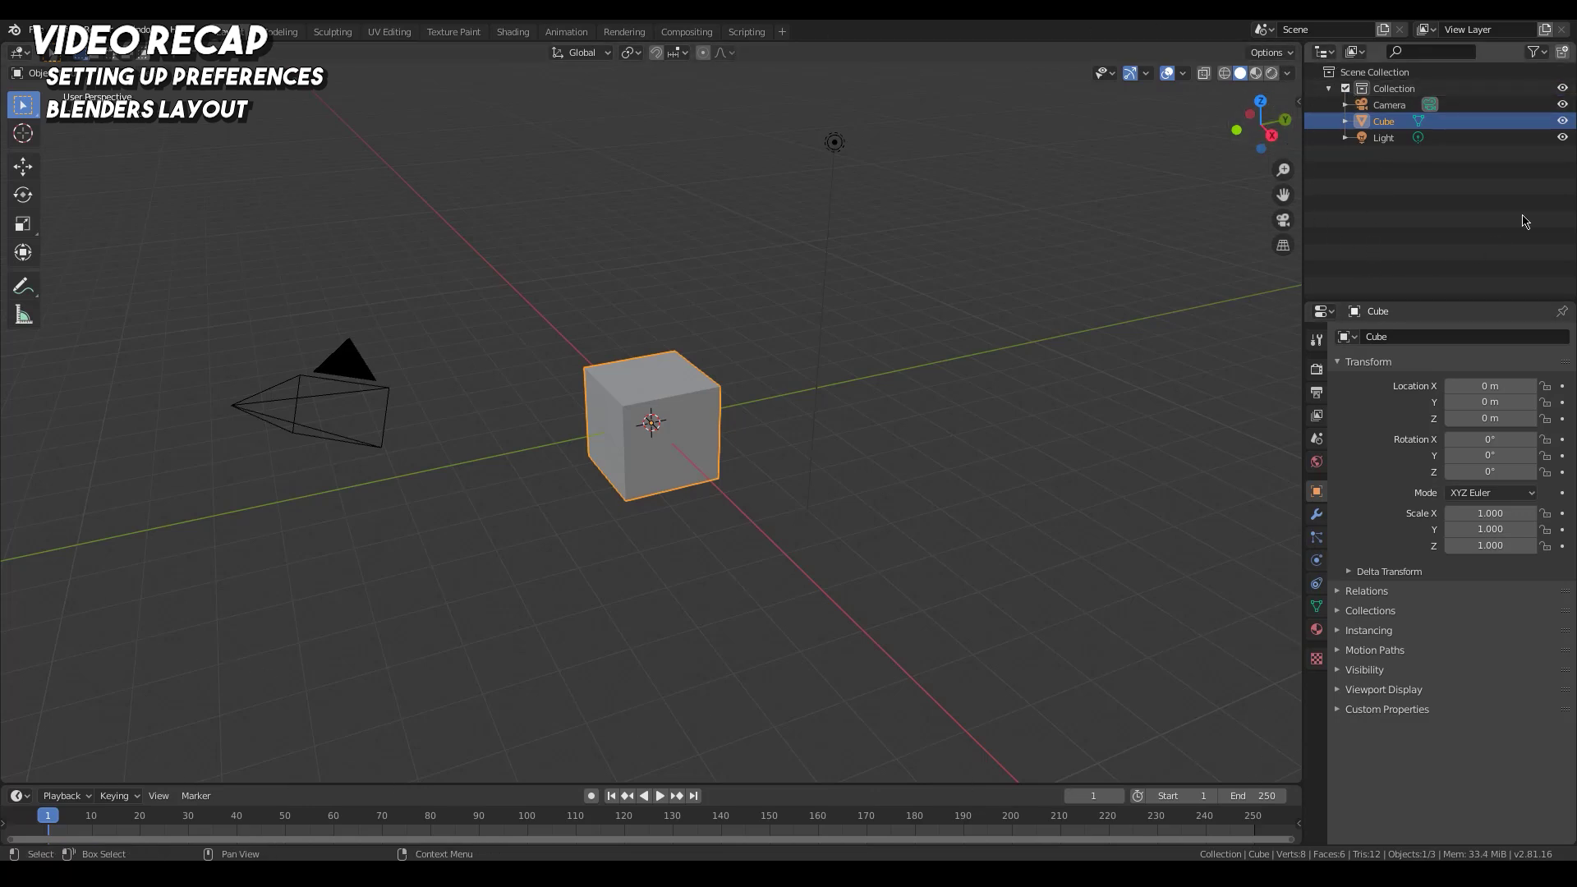
Step the selection through the camera, cube and light in the scene collection, ending with the cube selected
click(1388, 106)
click(1383, 122)
key(Down)
key(Up)
key(Up)
key(Down)
key(Down)
key(Up)
key(Up)
click(1384, 123)
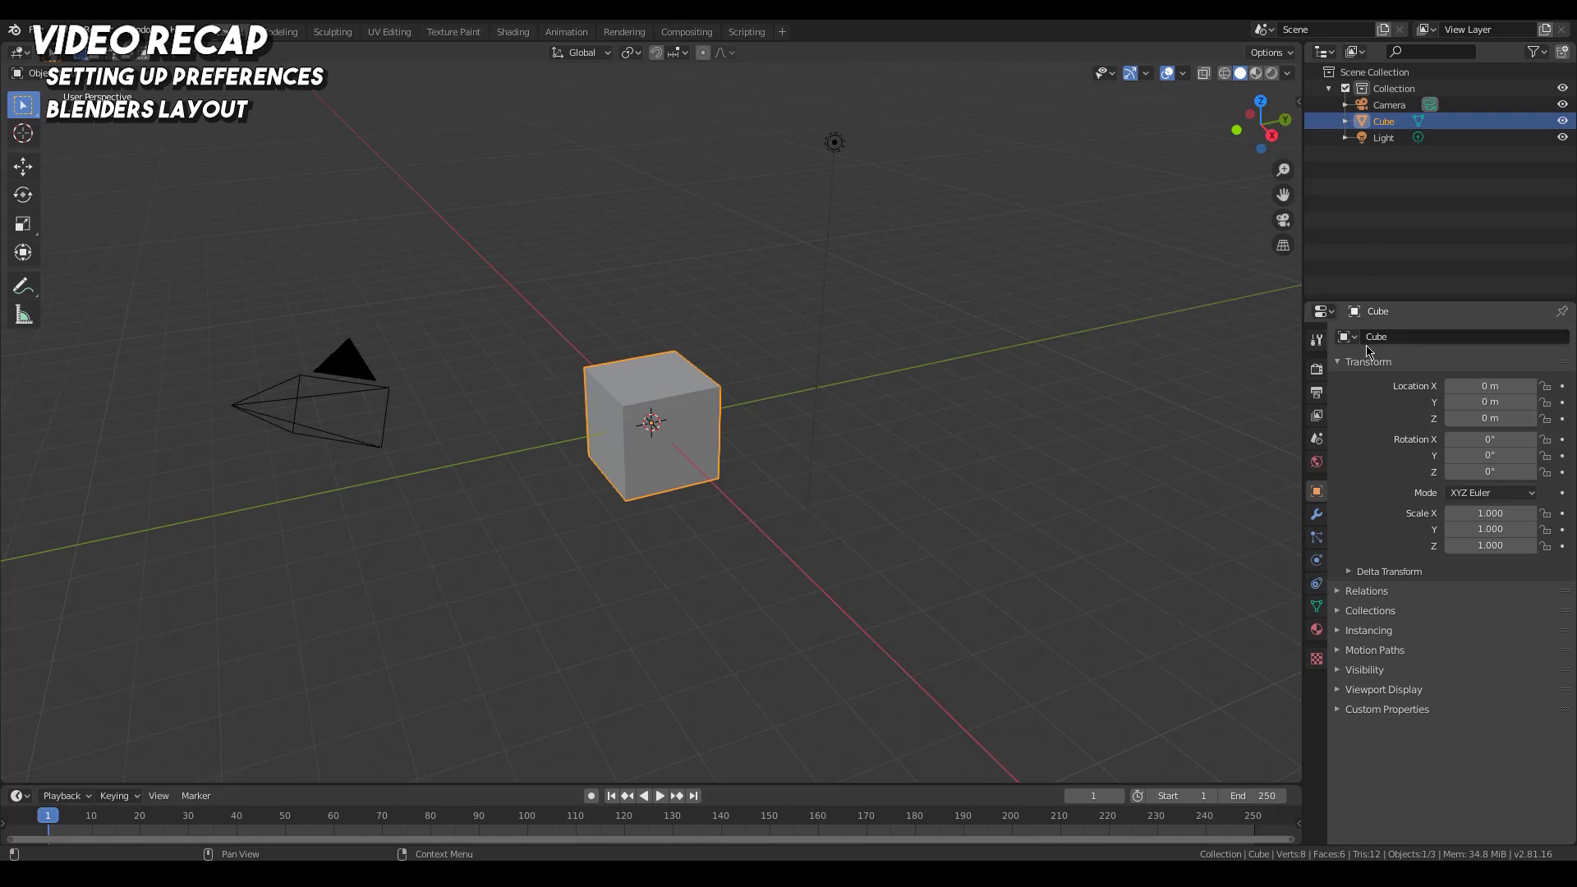
Go through the cube's property categories one by one, from the active tool settings to its material
click(1316, 342)
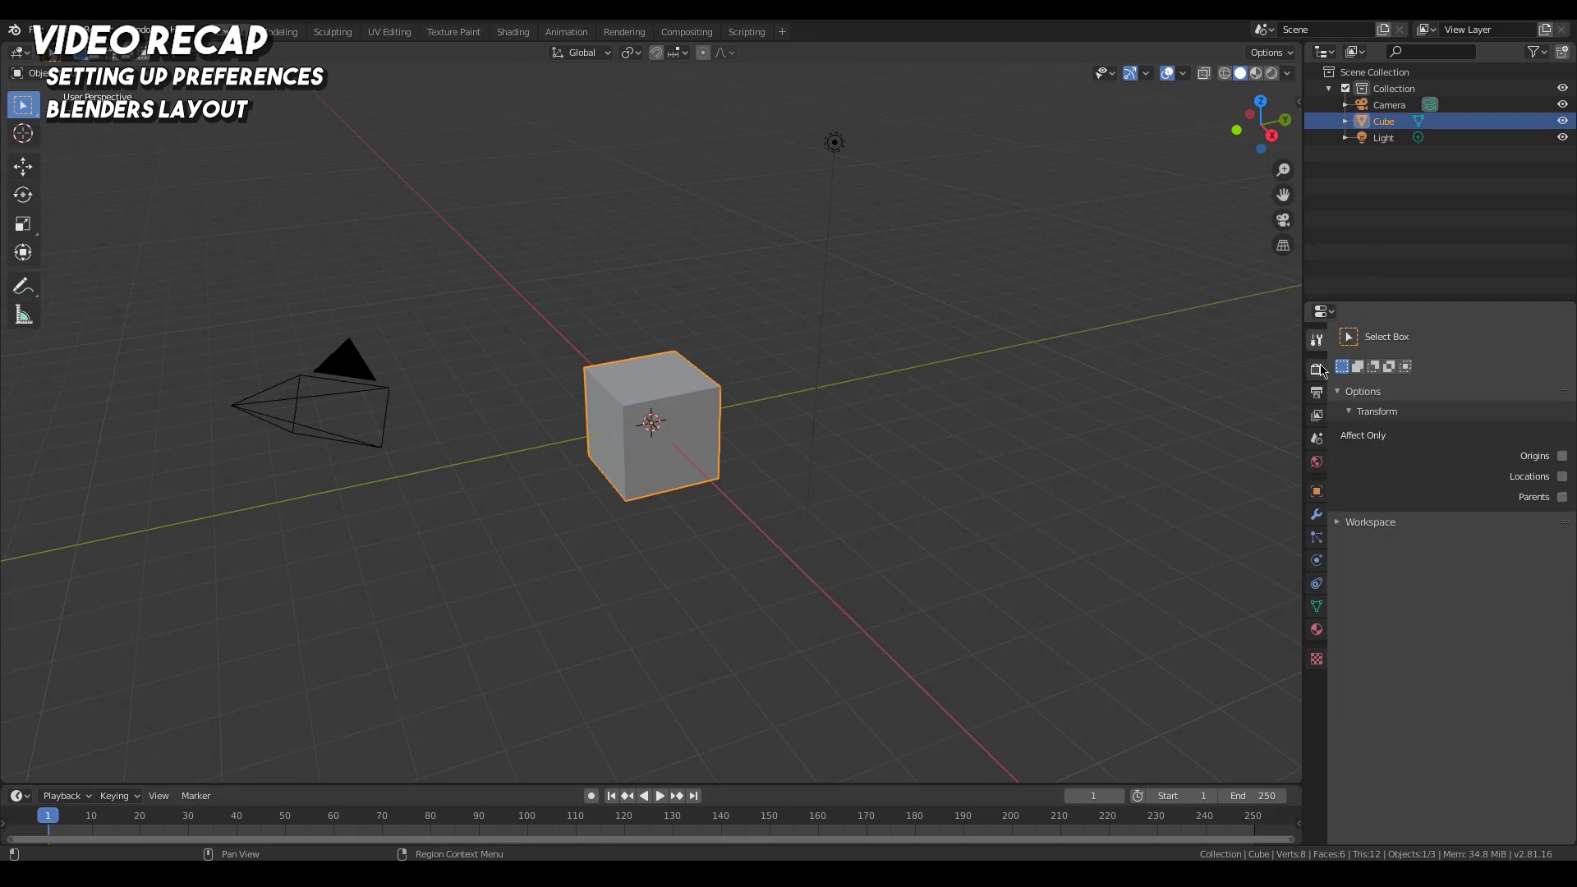
click(1317, 370)
click(1317, 393)
click(1317, 415)
click(1316, 439)
click(1316, 461)
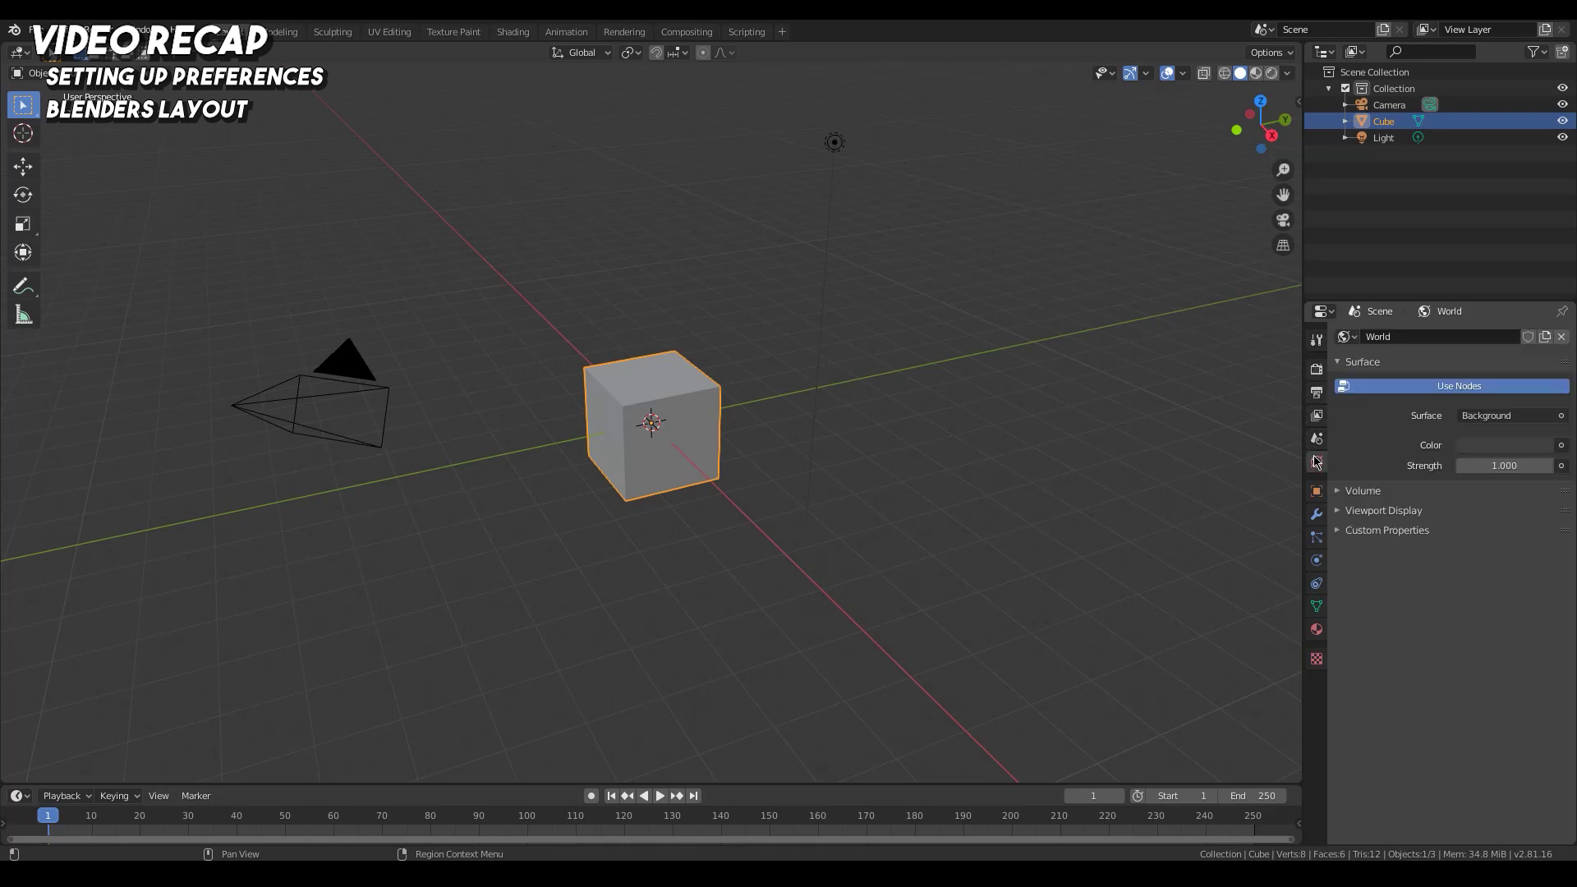
click(1316, 491)
click(1316, 514)
click(1316, 537)
click(1315, 560)
click(1316, 583)
click(1316, 606)
click(1316, 629)
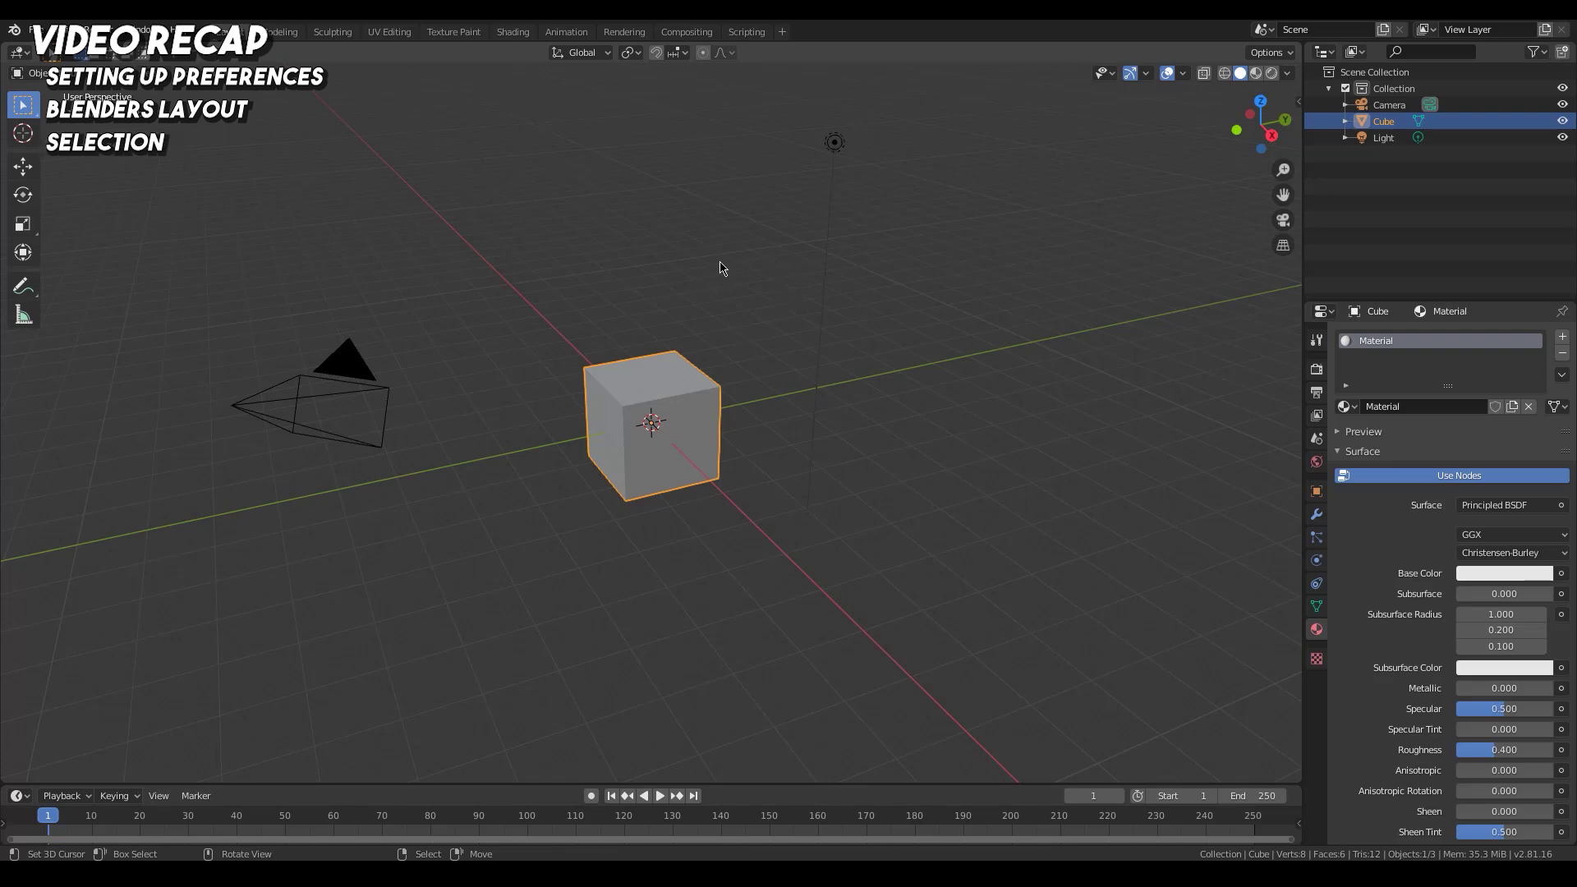
Select the light, cube and camera individually in the viewport, return to the cube, and box-select all three objects
click(835, 143)
click(654, 420)
click(332, 359)
click(652, 427)
drag(1065, 80, 180, 604)
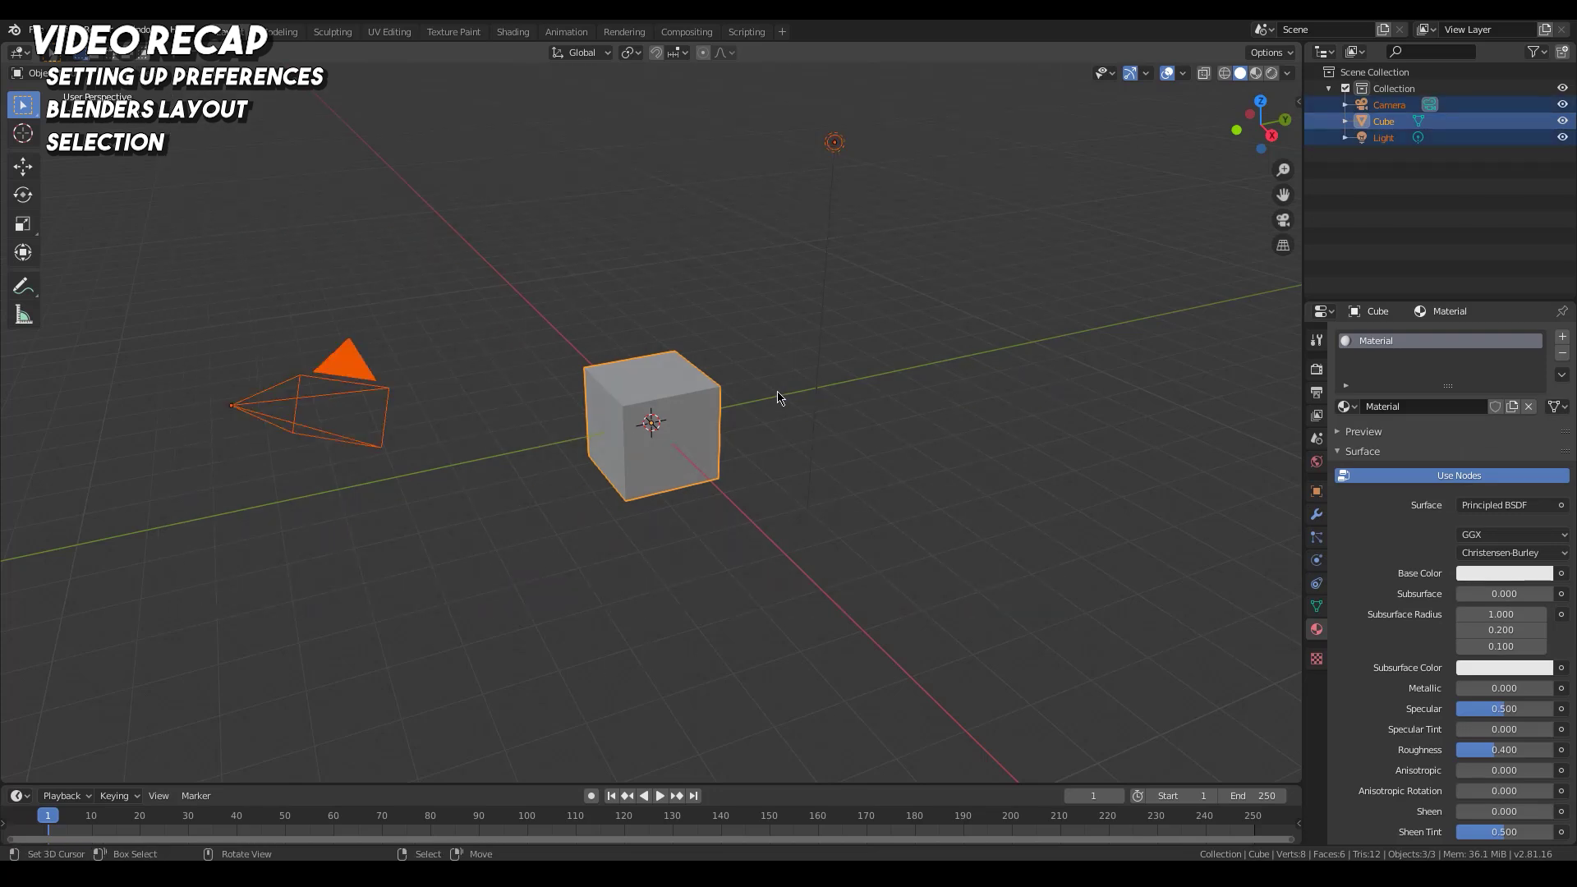
Deselect everything, select all objects again, and reduce the selection to the cube alone
key(alt+a)
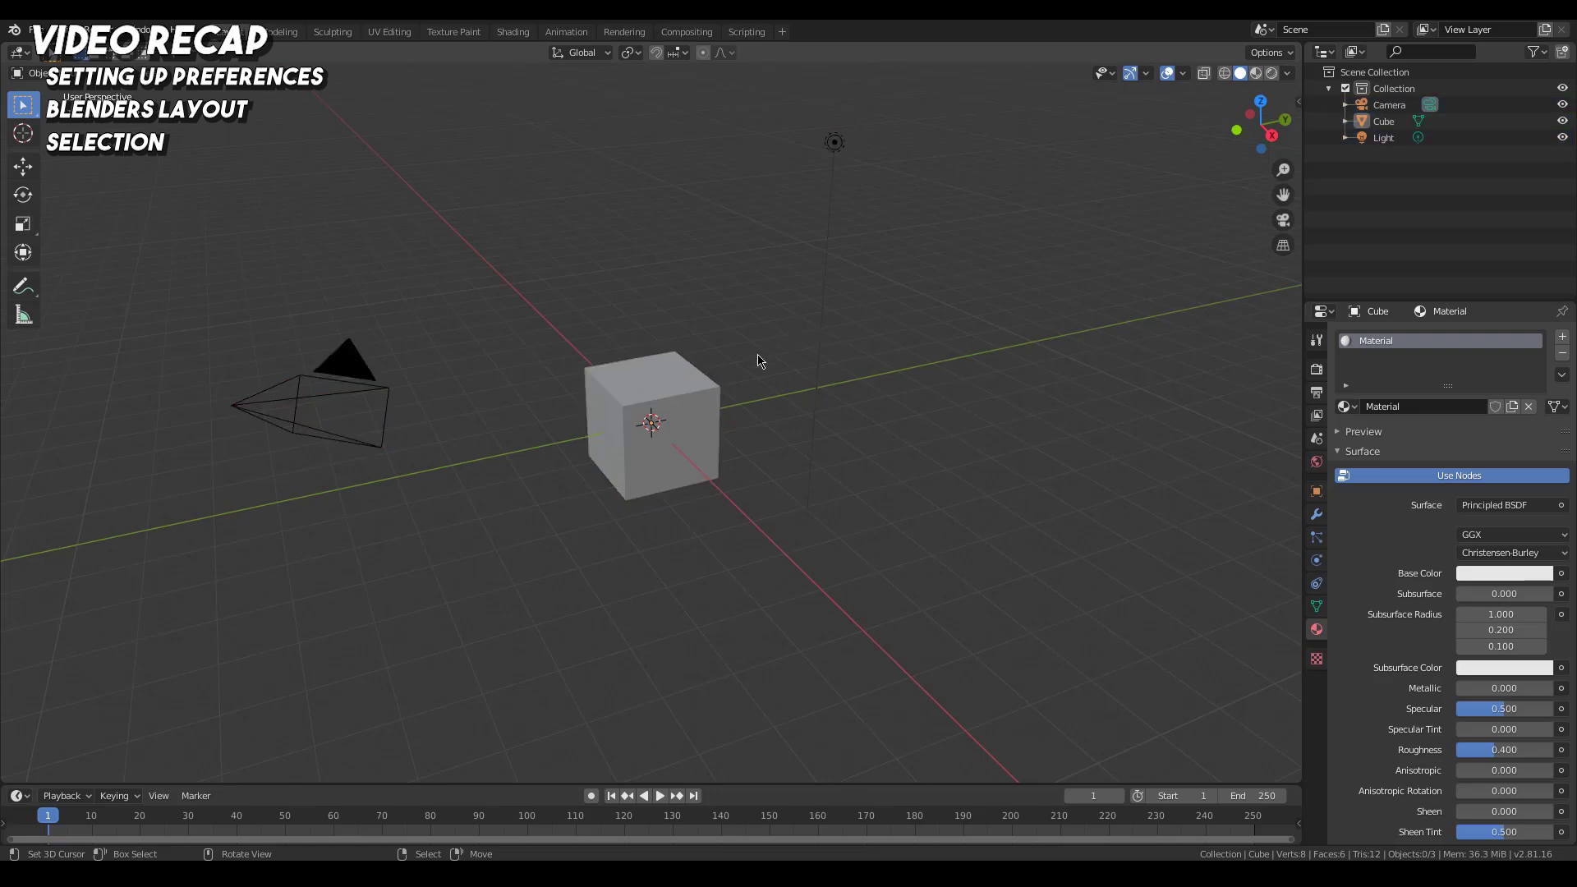
key(a)
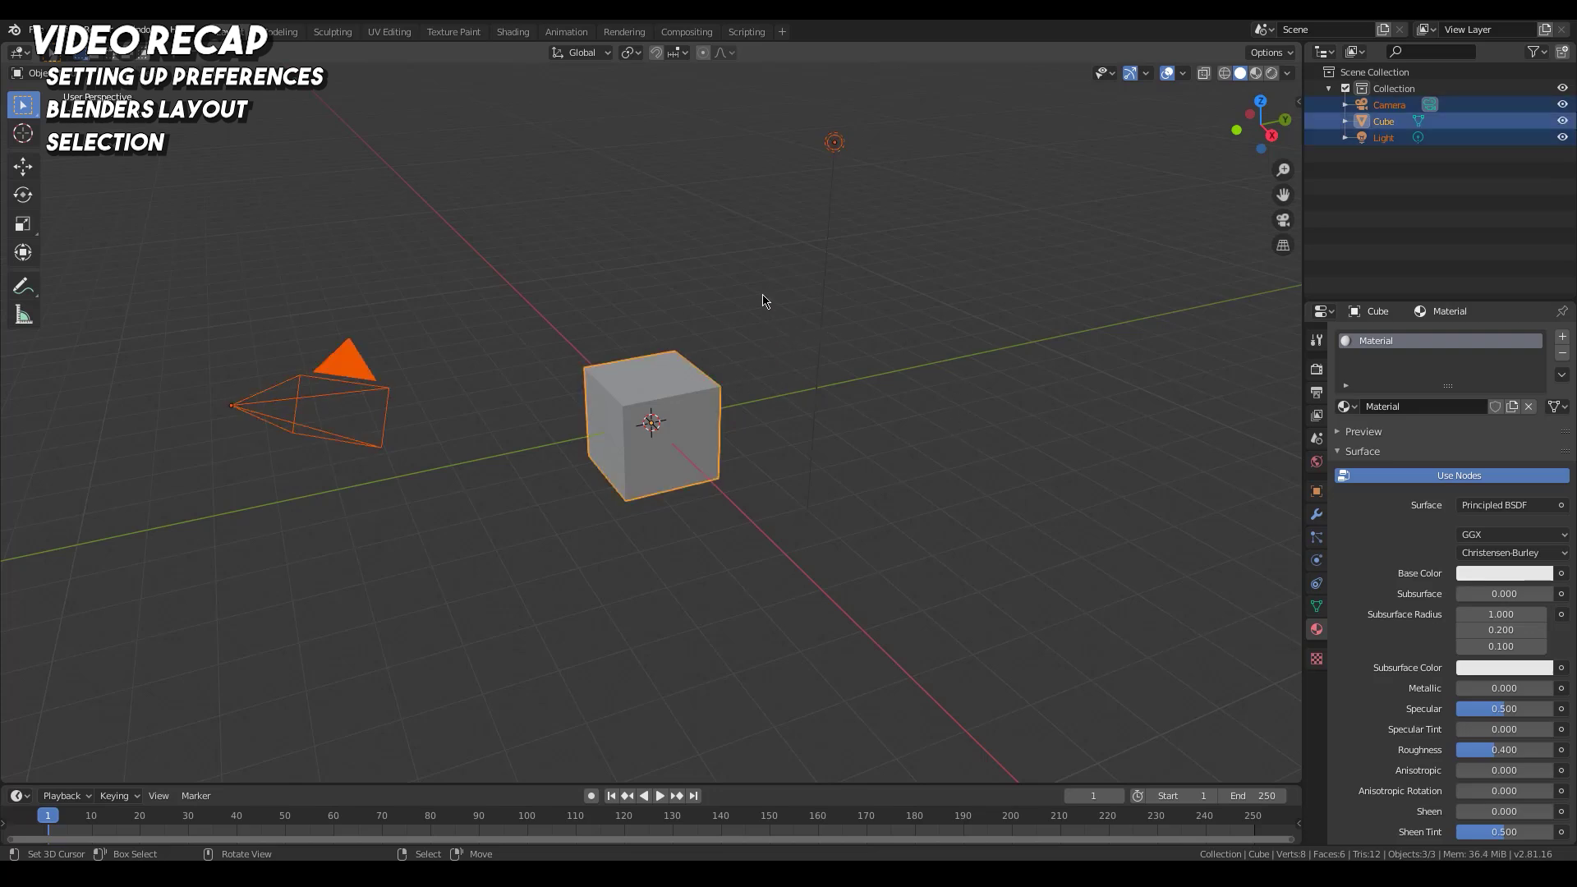
click(712, 392)
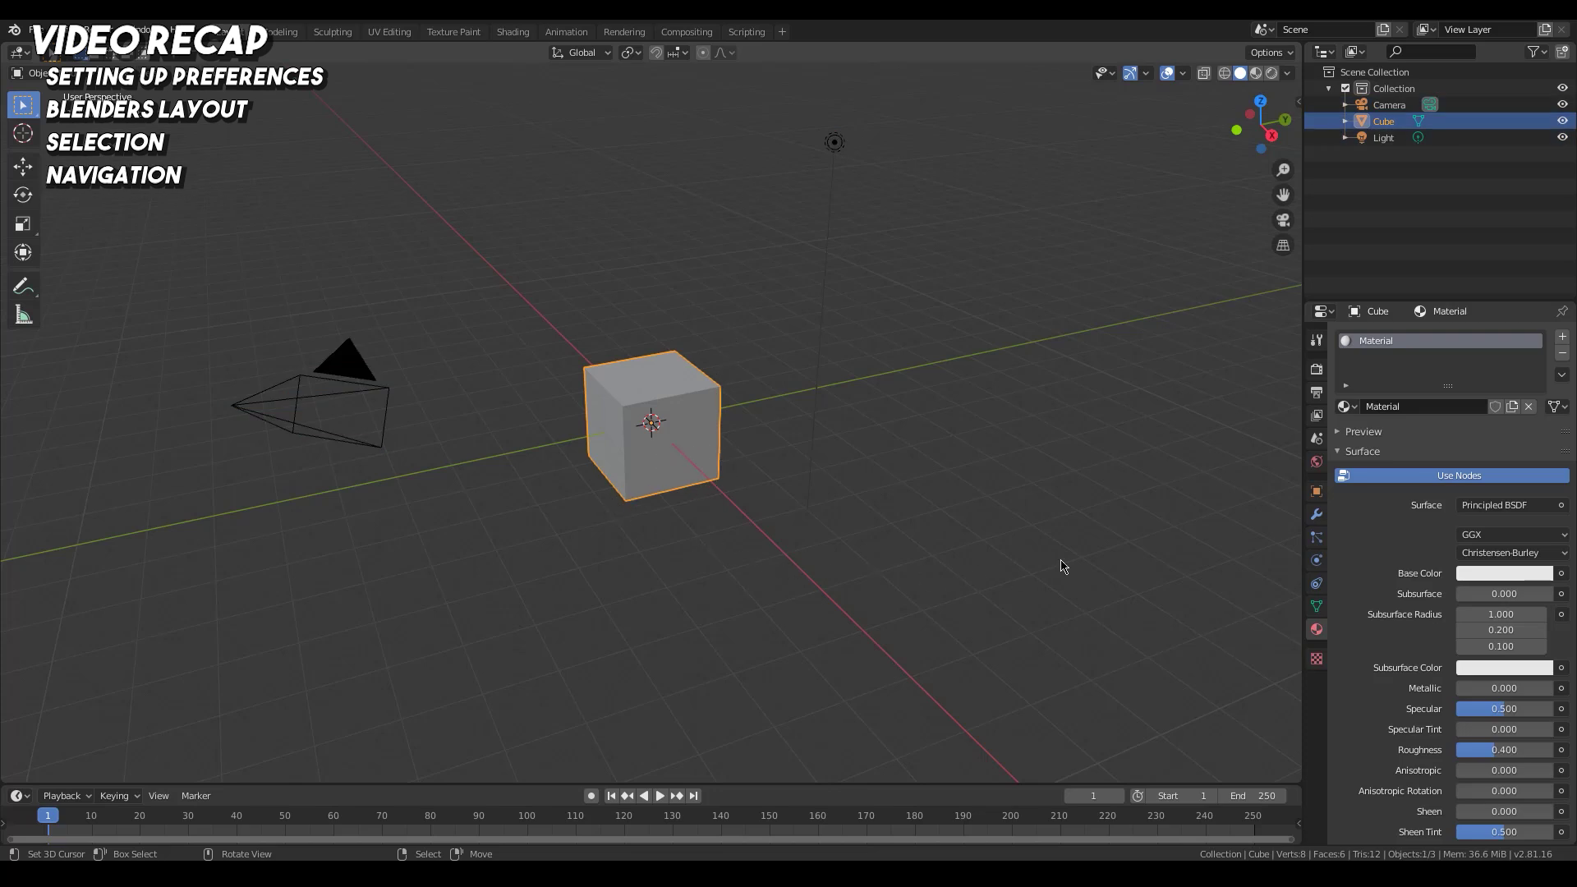
Orbit and zoom to a distant view from another side of the scene, and frame the viewport on the selected cube
middle_drag(1195, 419, 627, 461)
scroll(620, 550, down, 5)
scroll(640, 520, up, 6)
scroll(640, 534, down, 7)
scroll(641, 550, up, 3)
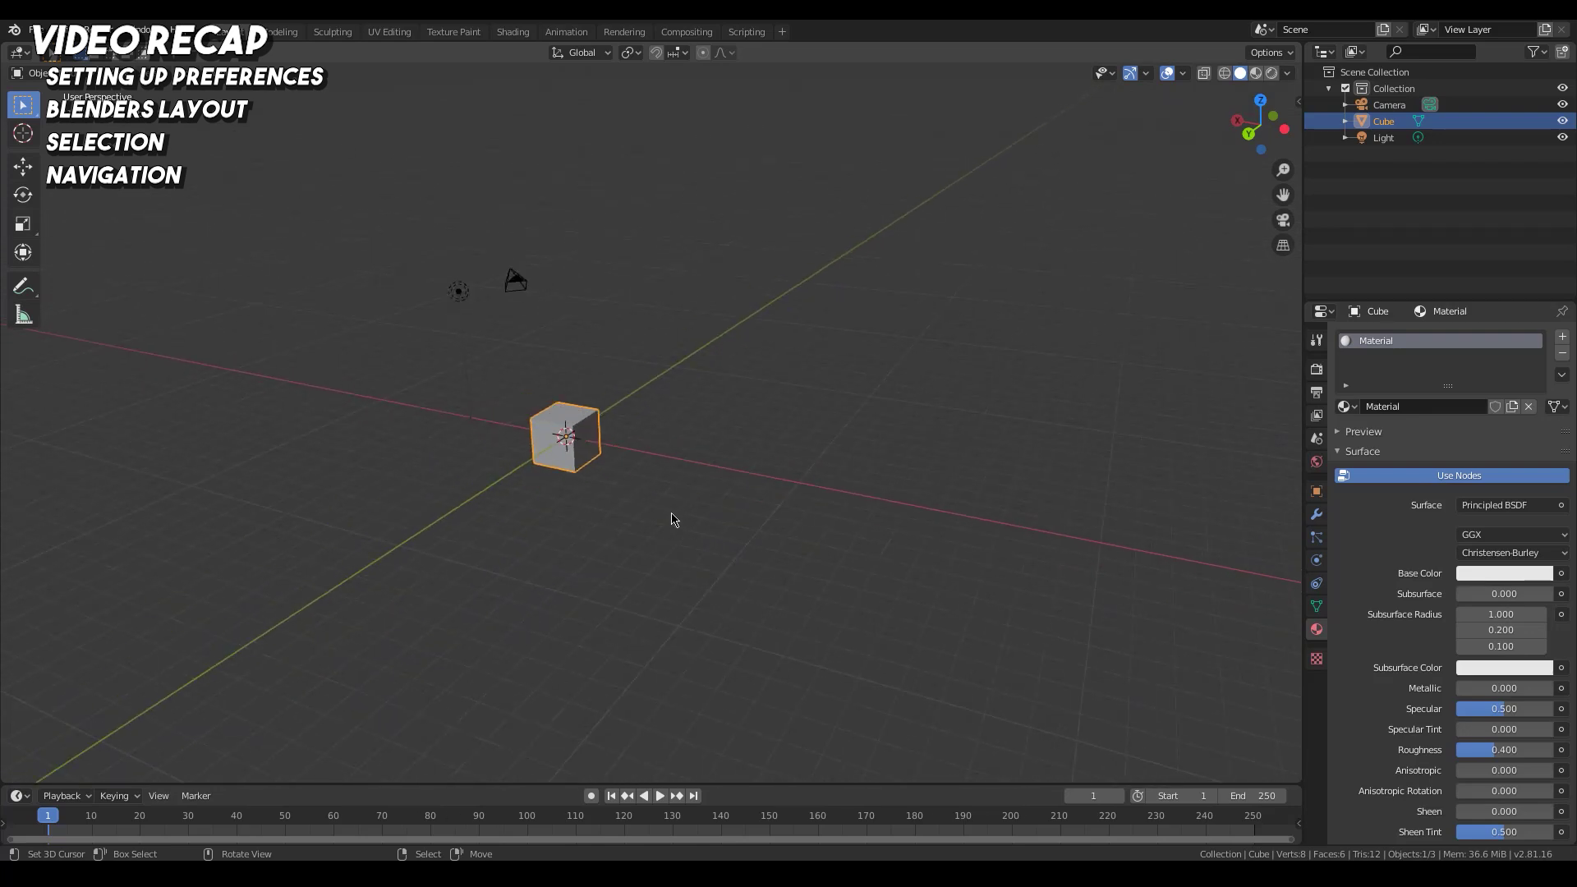
key(KP_Decimal)
scroll(1063, 427, down, 5)
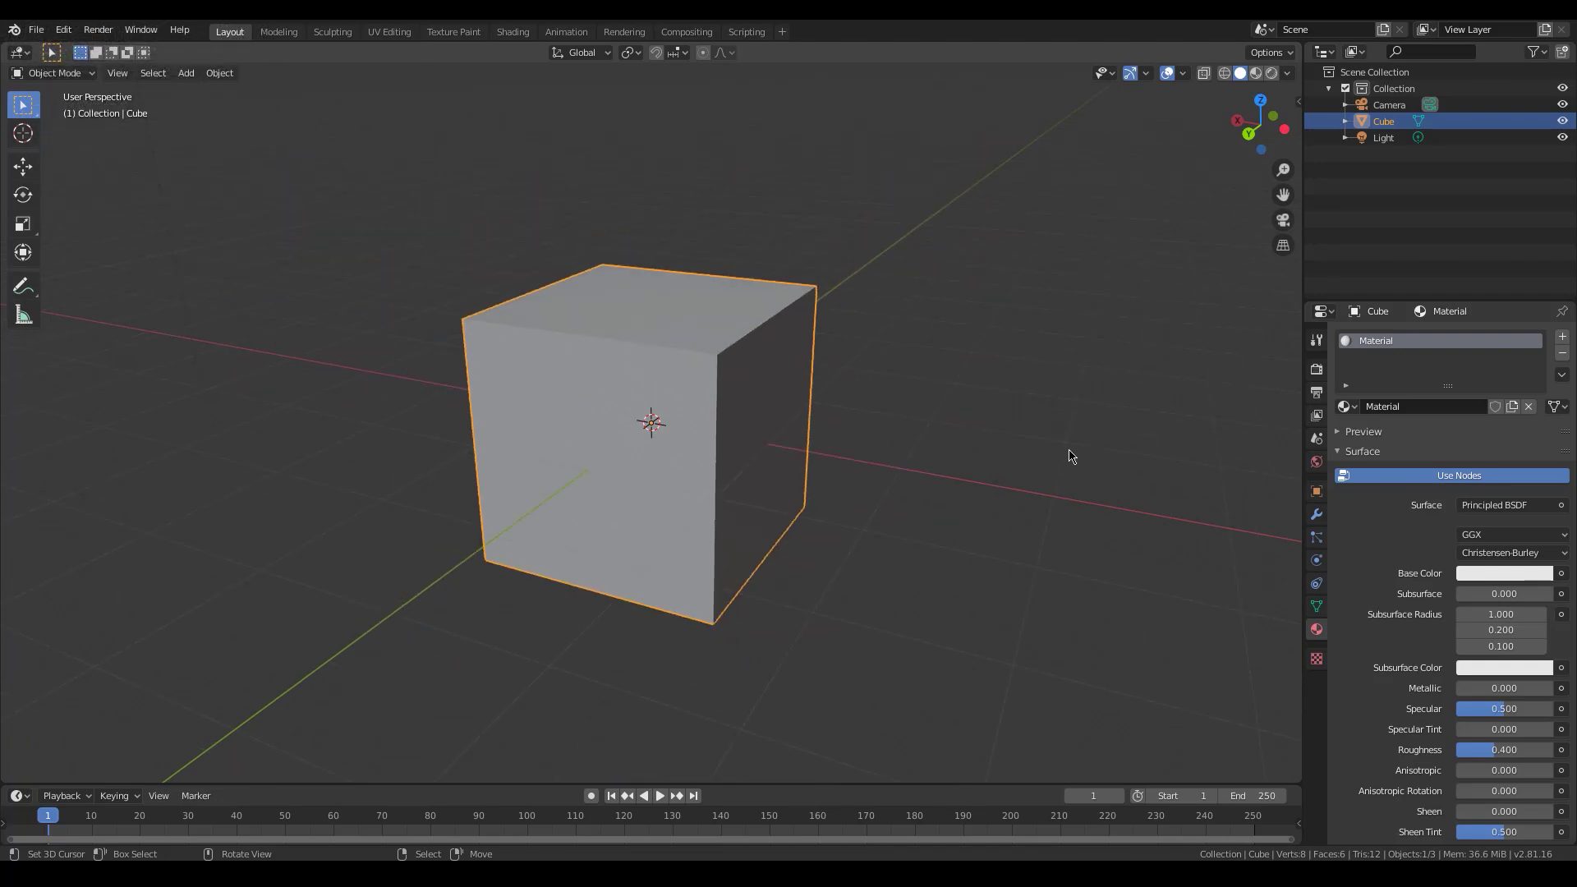